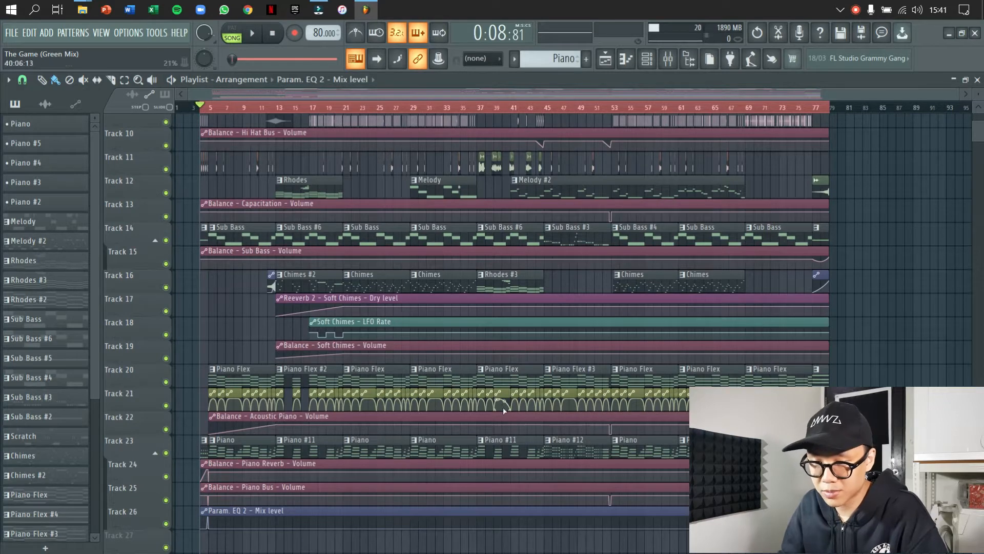
Look over the arrangement's tracks from the drums down to the piano automation in the playlist
scroll(503, 407, "up", 5)
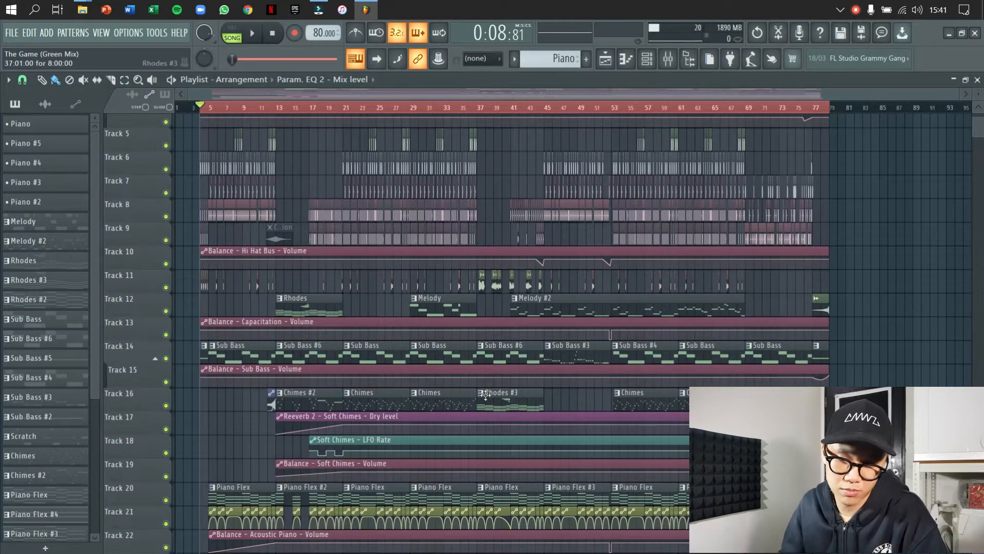
scroll(486, 395, "down", 3)
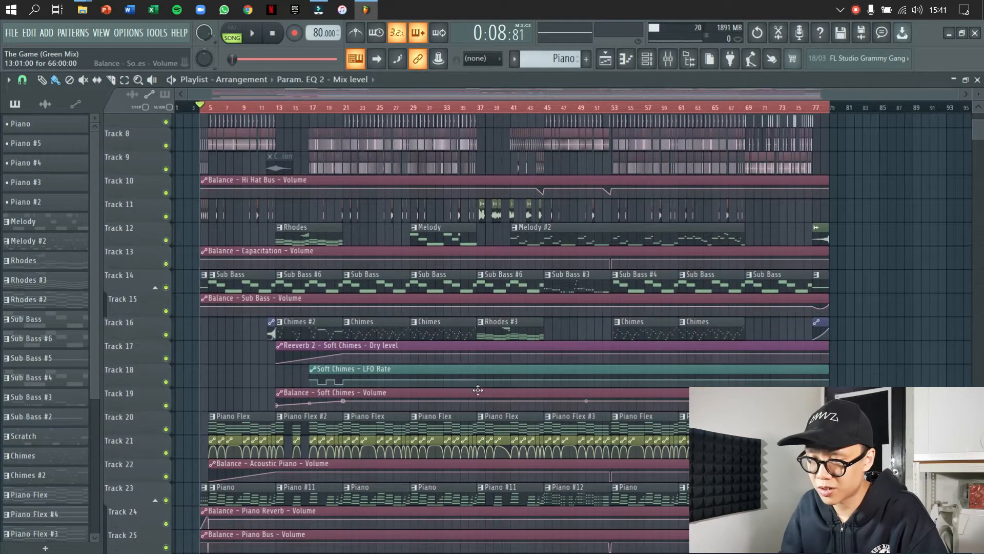
scroll(478, 390, "up", 3)
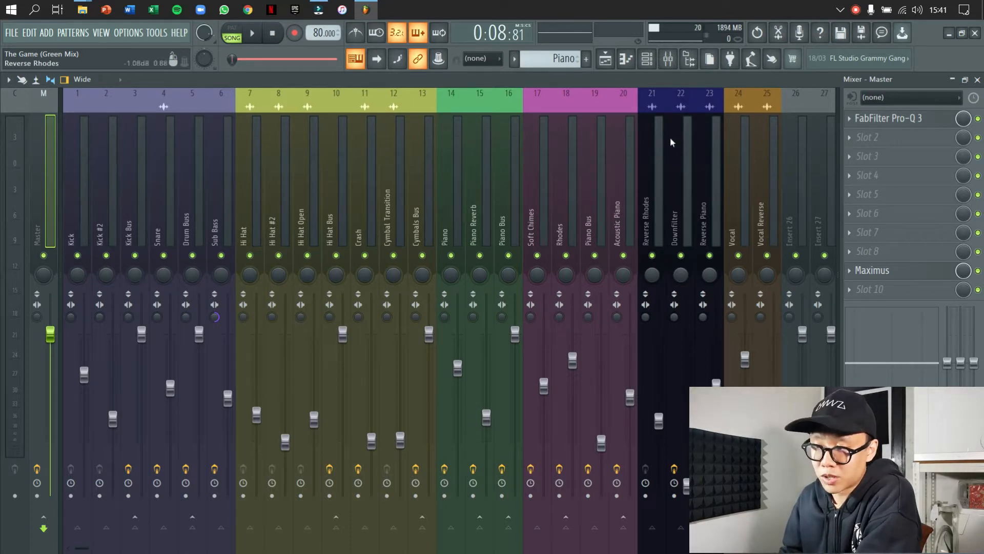
key("F5")
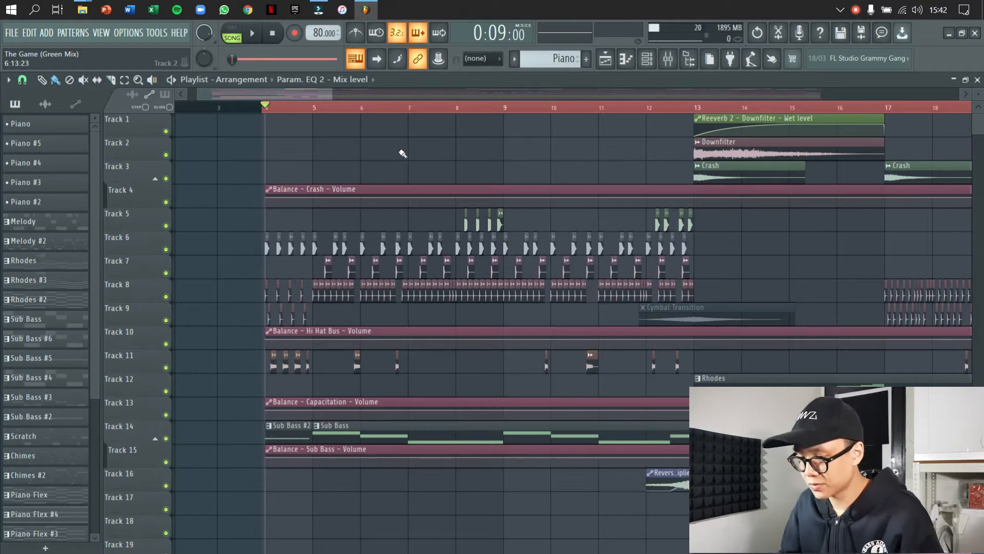
Play the song from bar 4 and examine the arrangement's clips across the upper tracks during playback
key("space")
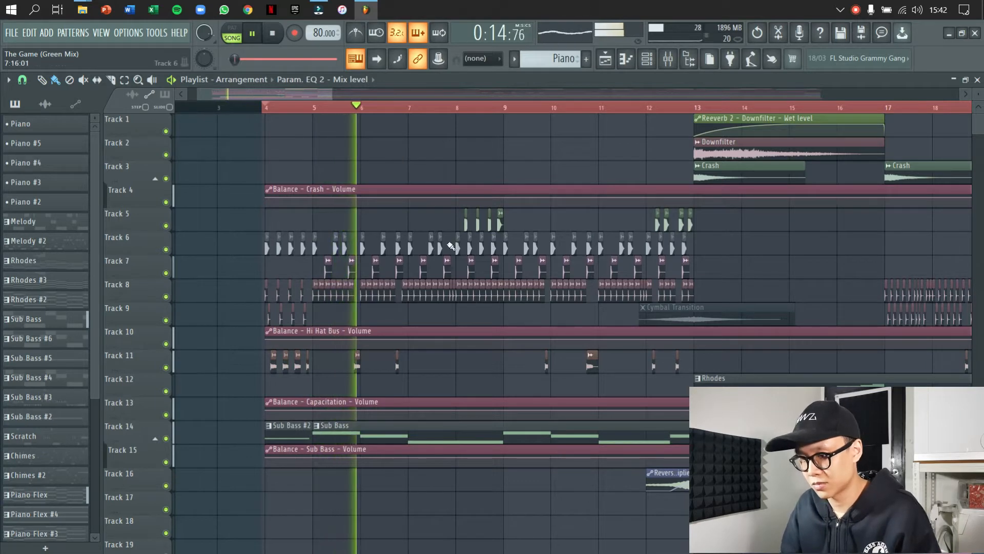
scroll(450, 247, "down", 2)
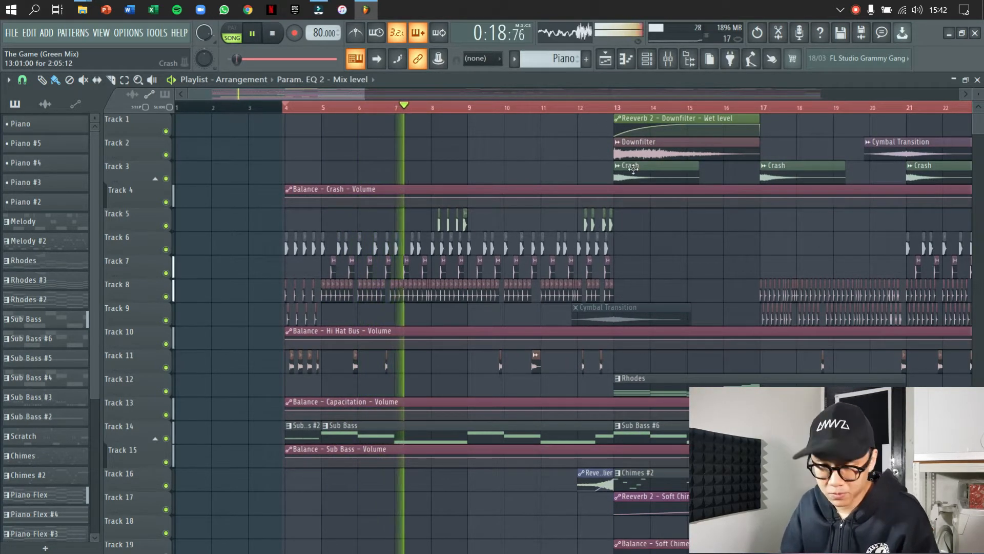
scroll(575, 234, "down", 2)
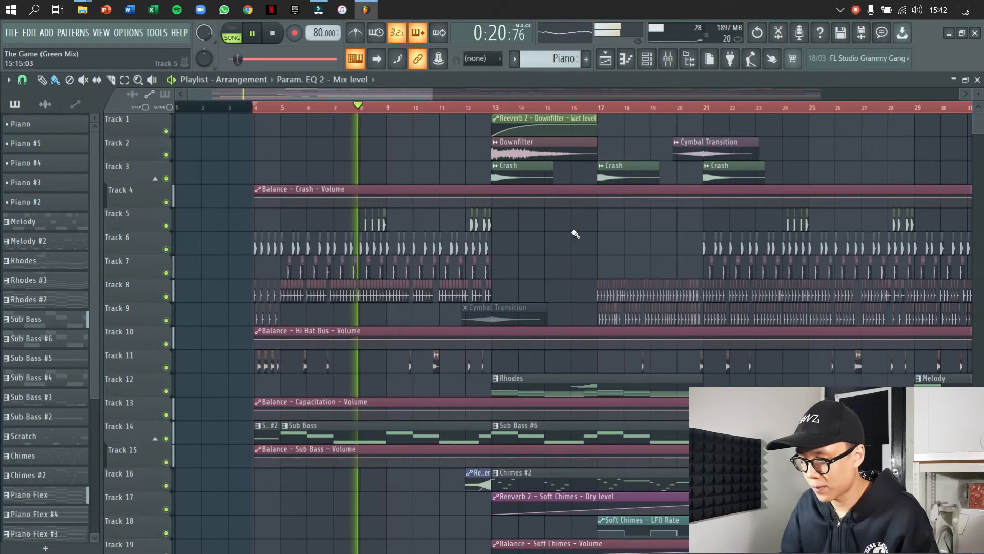
scroll(582, 225, "down", 5)
scroll(590, 220, "up", 5)
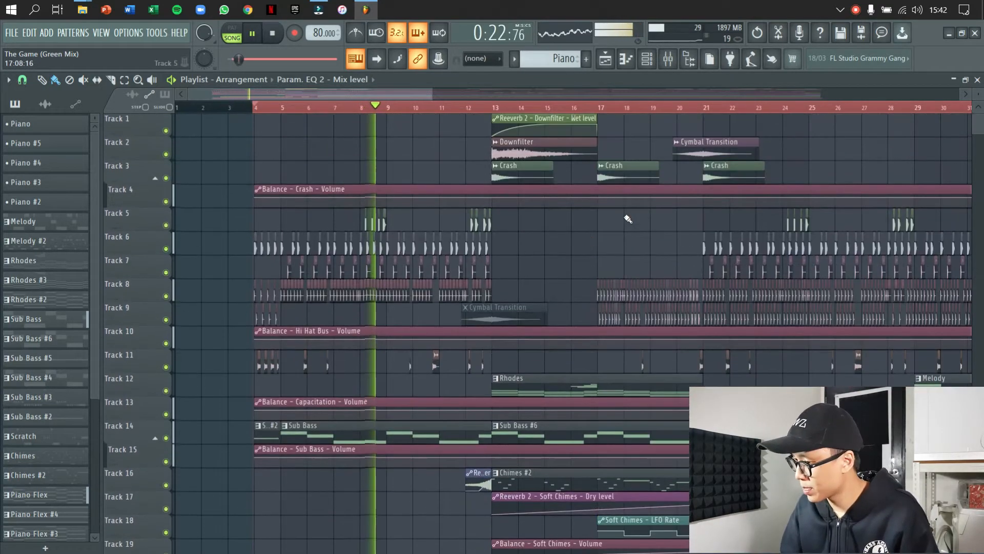
scroll(592, 206, "down", 3)
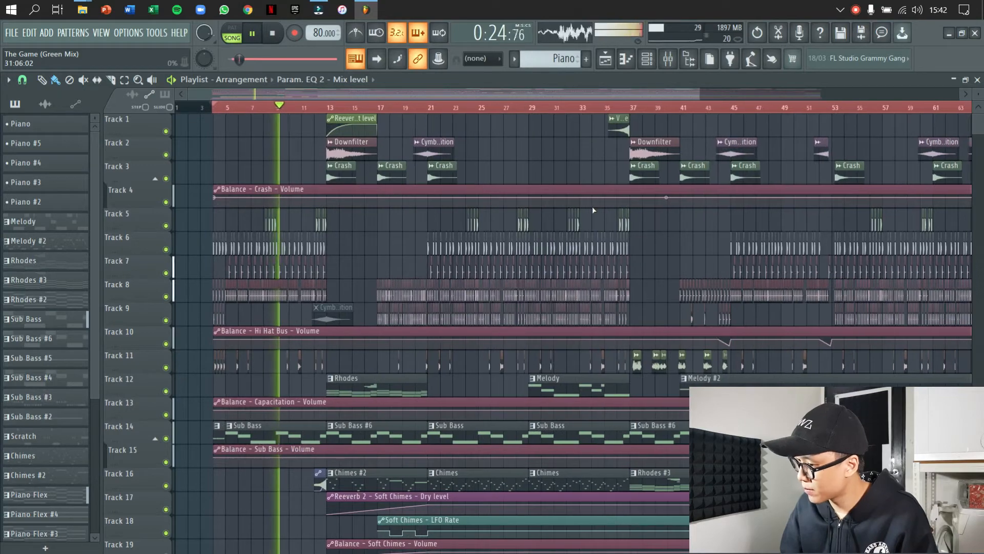
scroll(198, 240, "up", 3)
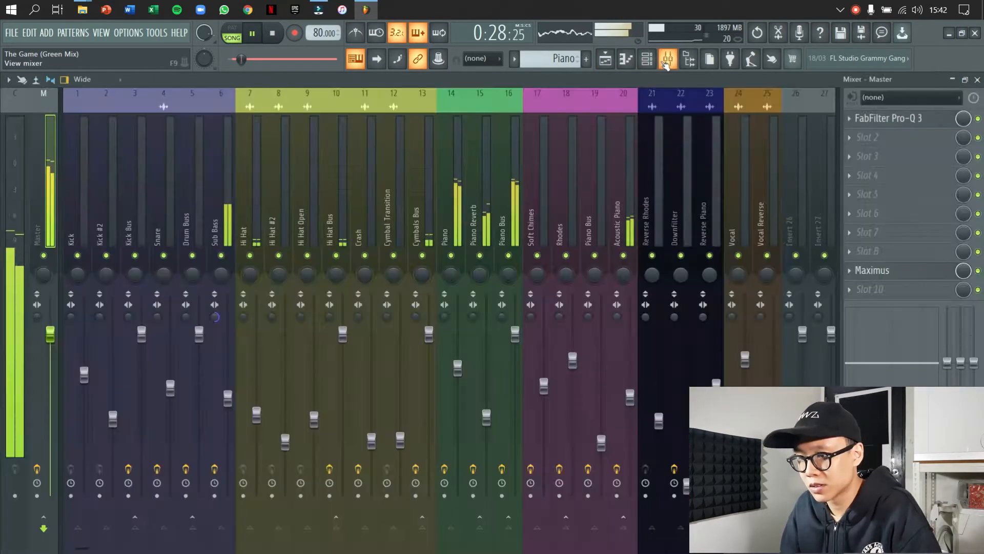
Check the mixer levels during playback, return to the playlist and stop the song
left_click(668, 58)
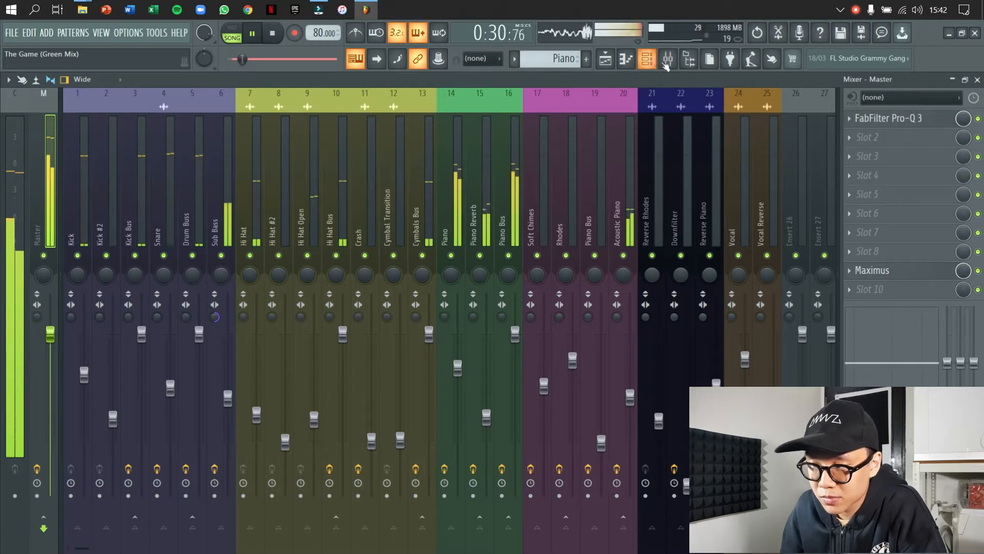
left_click(667, 59)
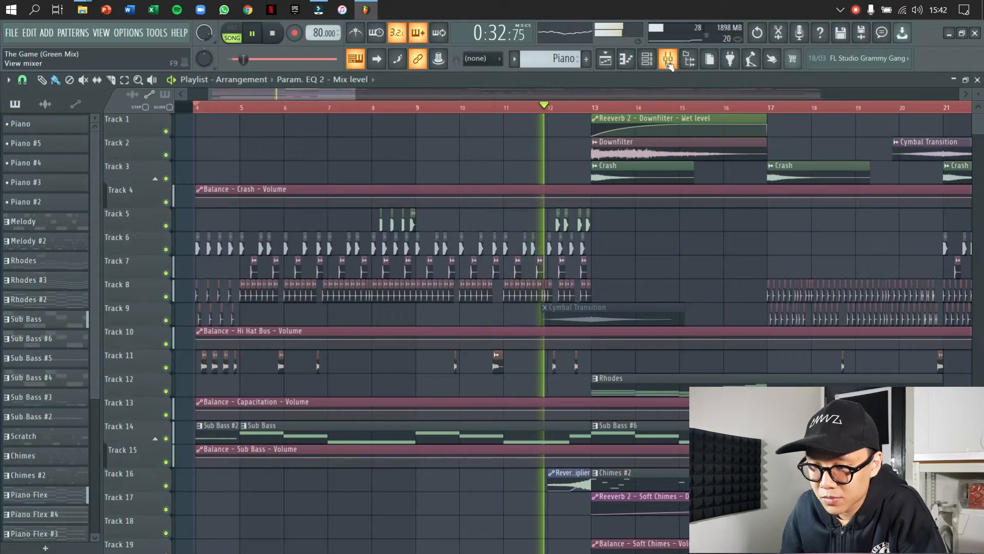
scroll(706, 135, "down", 10)
scroll(697, 150, "up", 8)
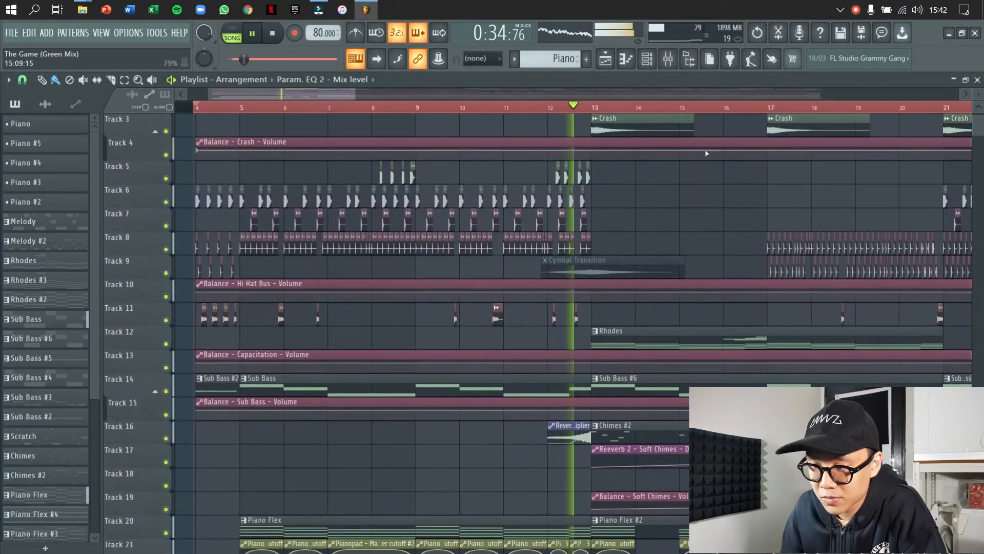
key("space")
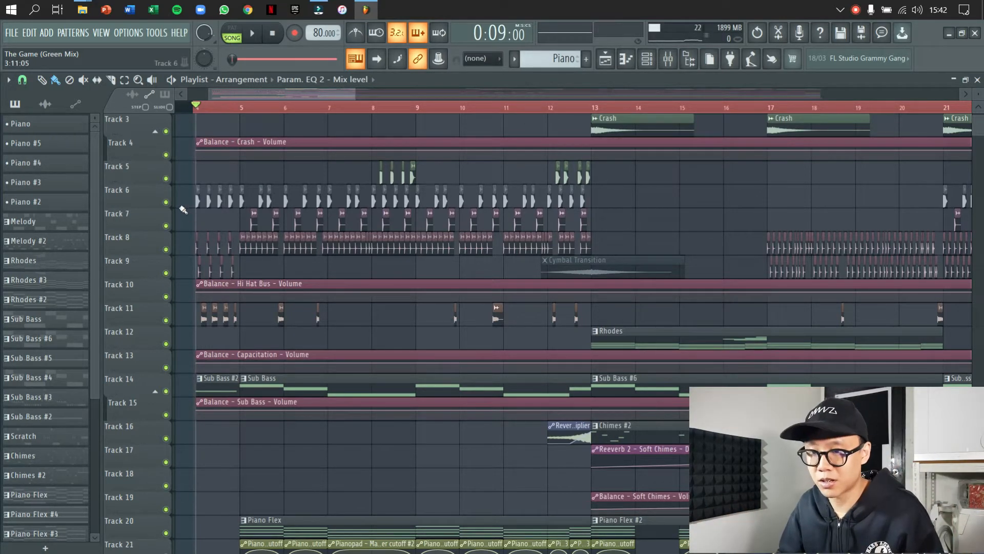
Enlarge the playlist clips vertically and play the isolated drum tracks 6 to 11 from bar 5
scroll(195, 209, "up", 8)
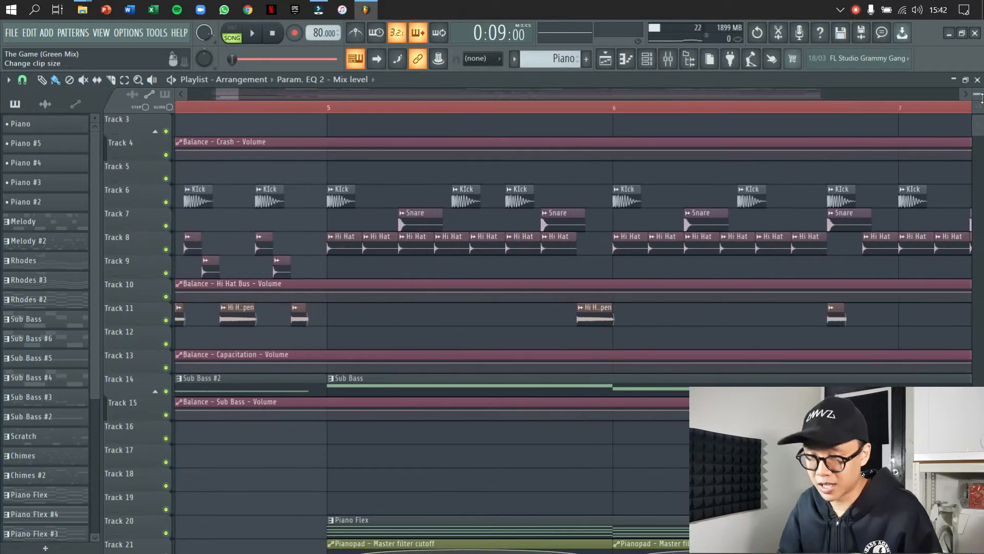
left_click_drag(980, 96, 981, 90)
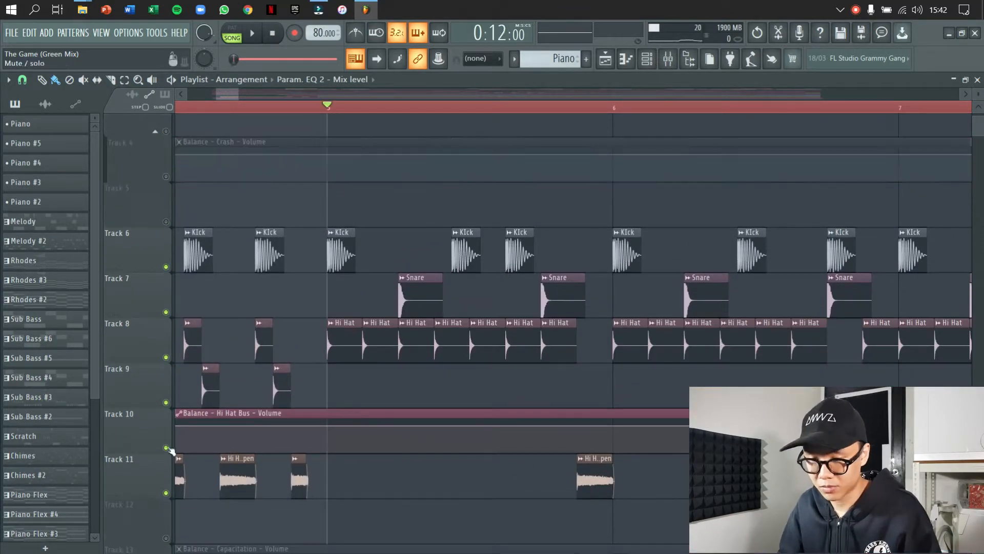
key("space")
scroll(369, 279, "down", 2)
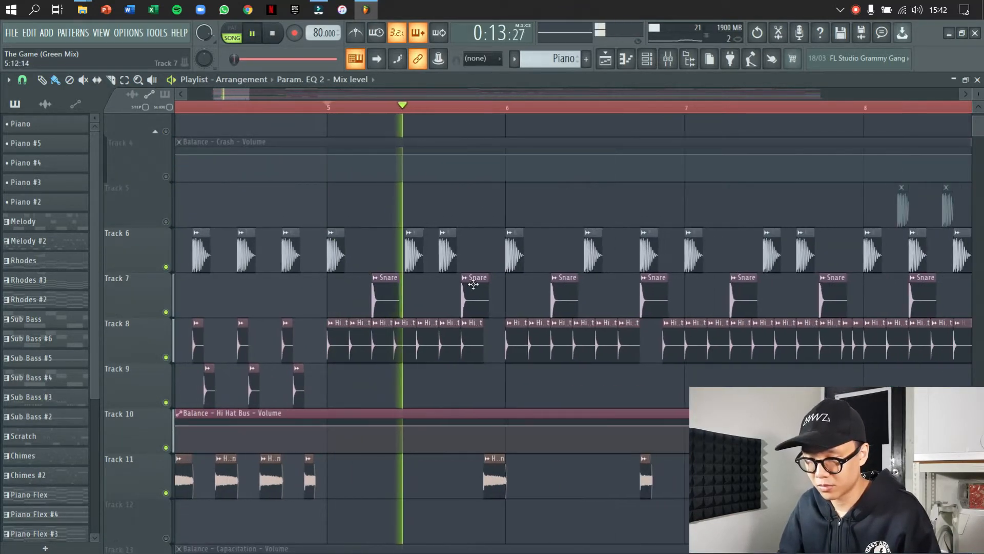
scroll(507, 307, "up", 2)
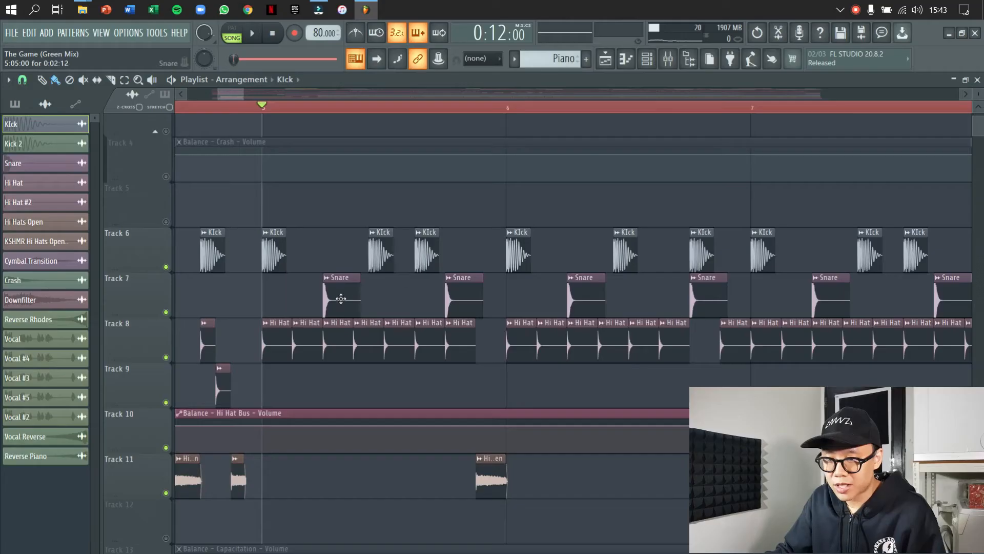
Review the sample settings of the Snare, Hi Hat and Hi Hats Open clips, closing each window
double_click(341, 298)
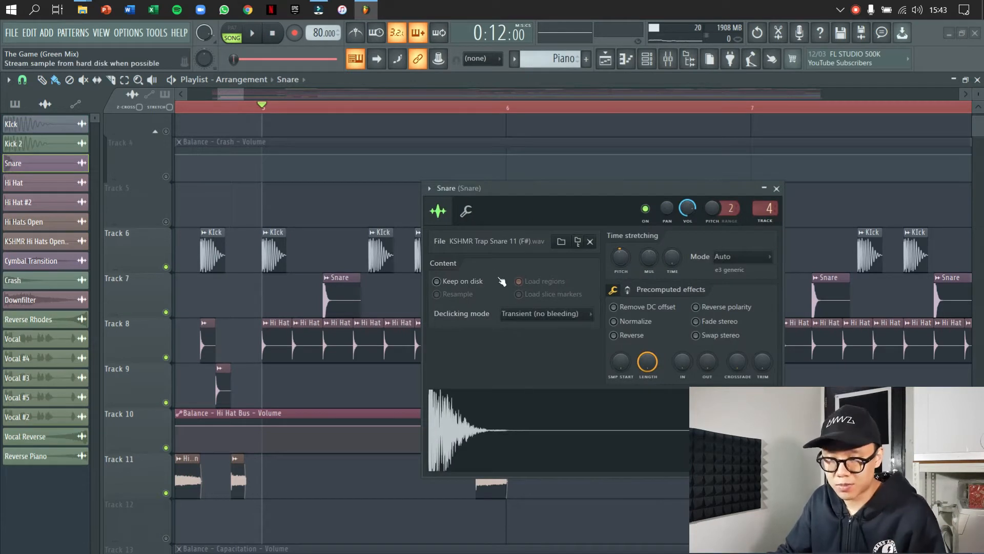
left_click(776, 188)
double_click(447, 350)
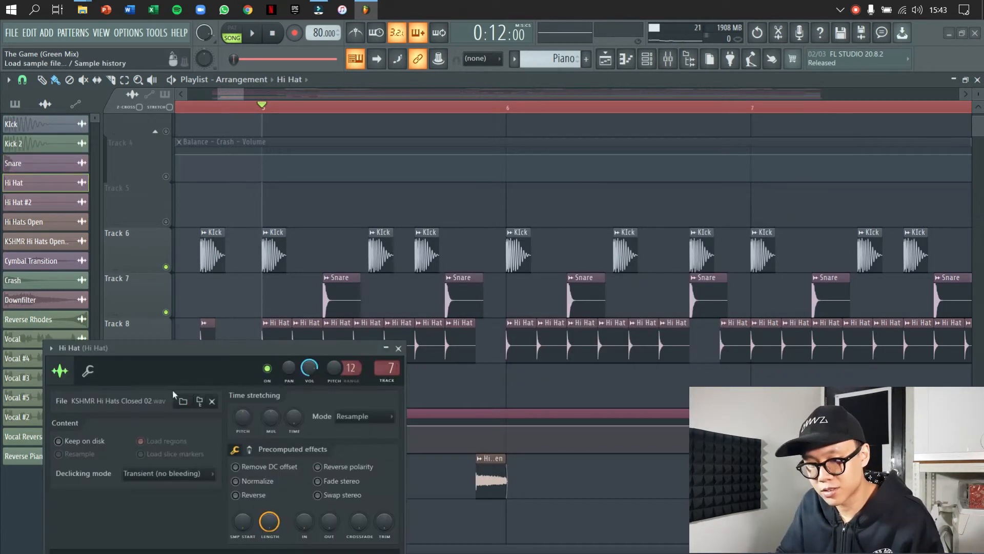
left_click_drag(190, 353, 500, 298)
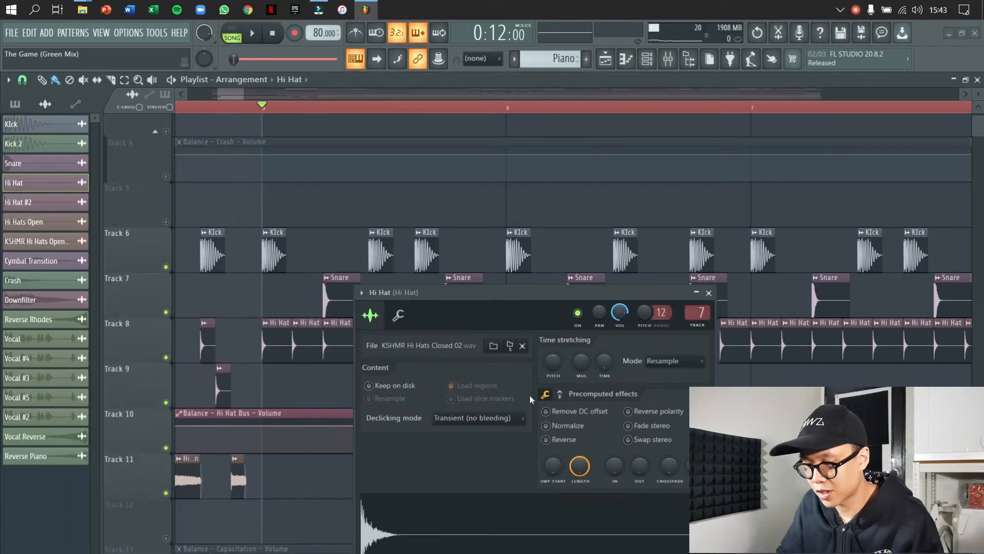
left_click(709, 292)
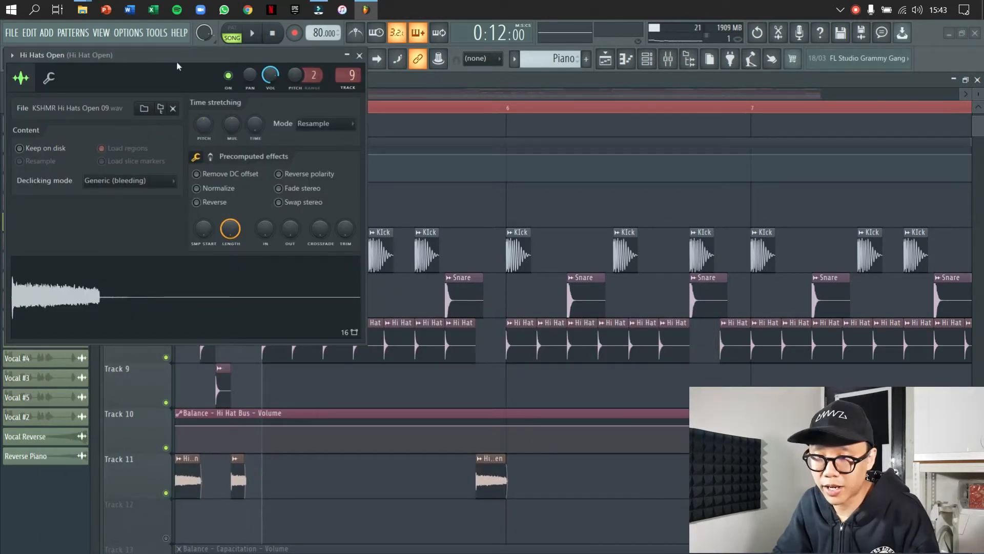
left_click_drag(177, 62, 563, 184)
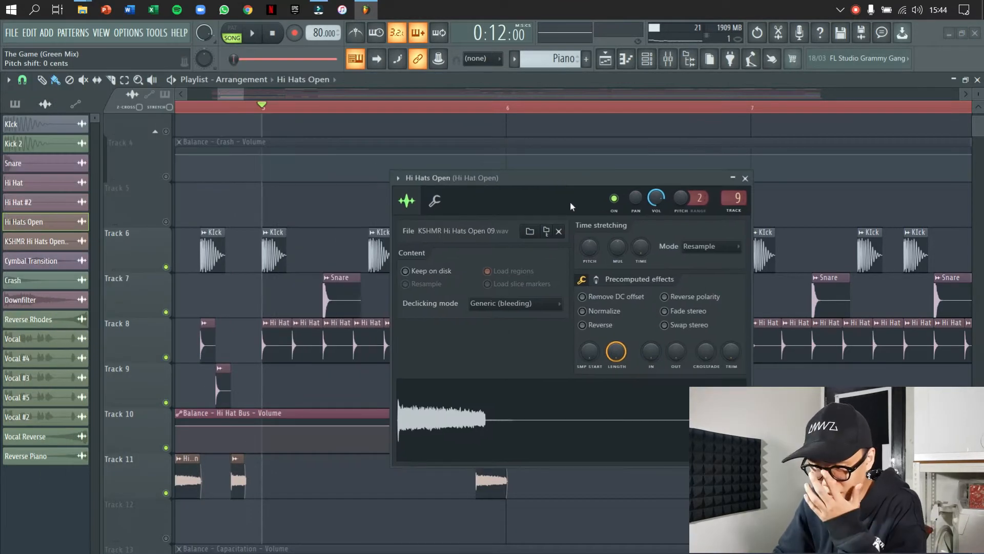
left_click(746, 178)
Glance at the mixer, unmute Track 5 with the Kick 2 clips and move the playback position to bar 8
left_click(668, 59)
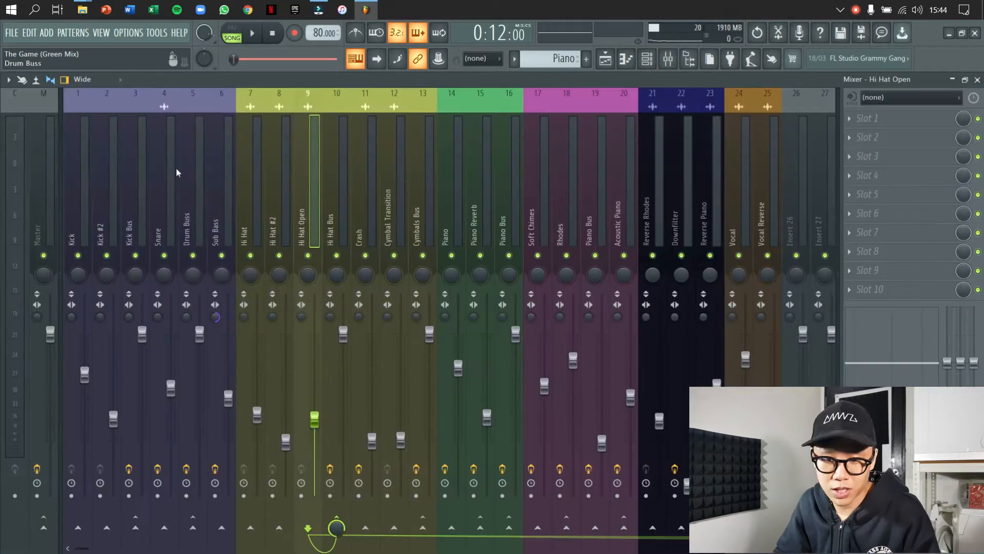
left_click(977, 80)
scroll(534, 198, "down", 5)
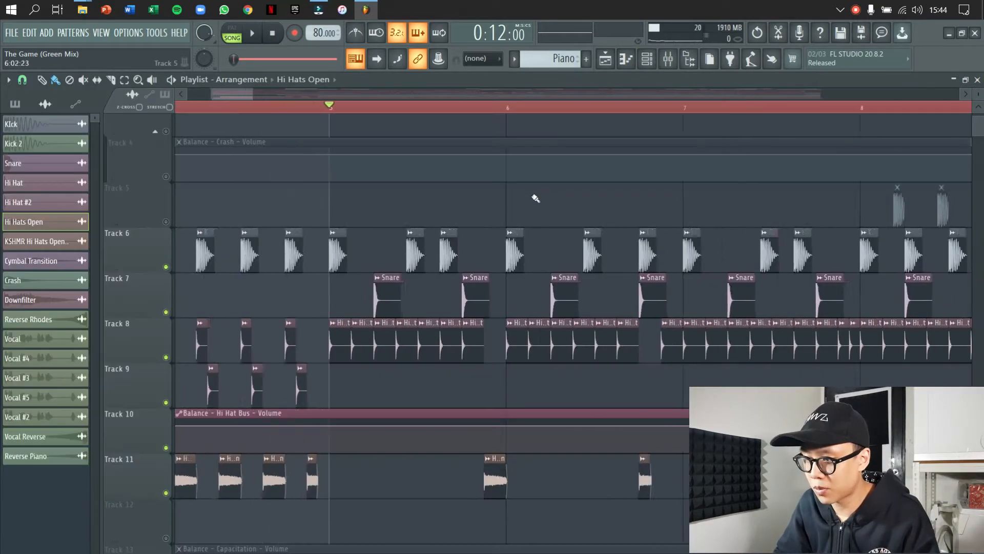
scroll(667, 134, "up", 2)
left_click(167, 223)
left_click(671, 107)
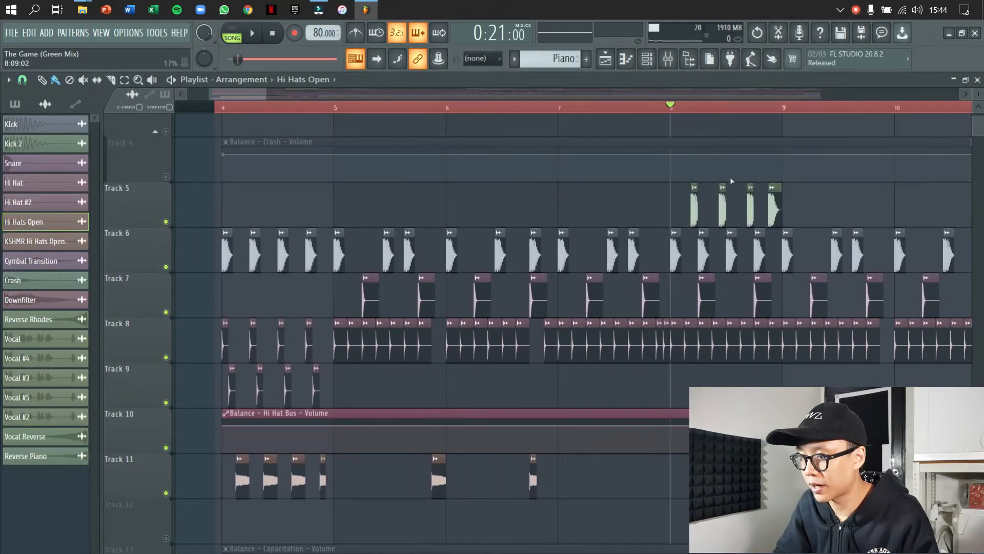
scroll(783, 197, "up", 5)
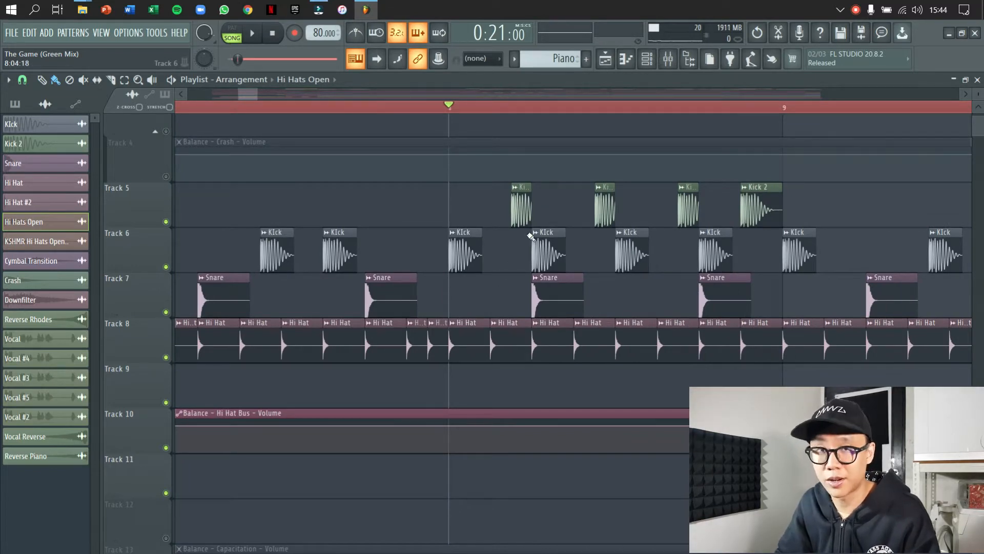
Play briefly from bar 8 with the mixer shown to check the Kick and Kick #2 levels, and return to the playlist
left_click(668, 59)
key("space")
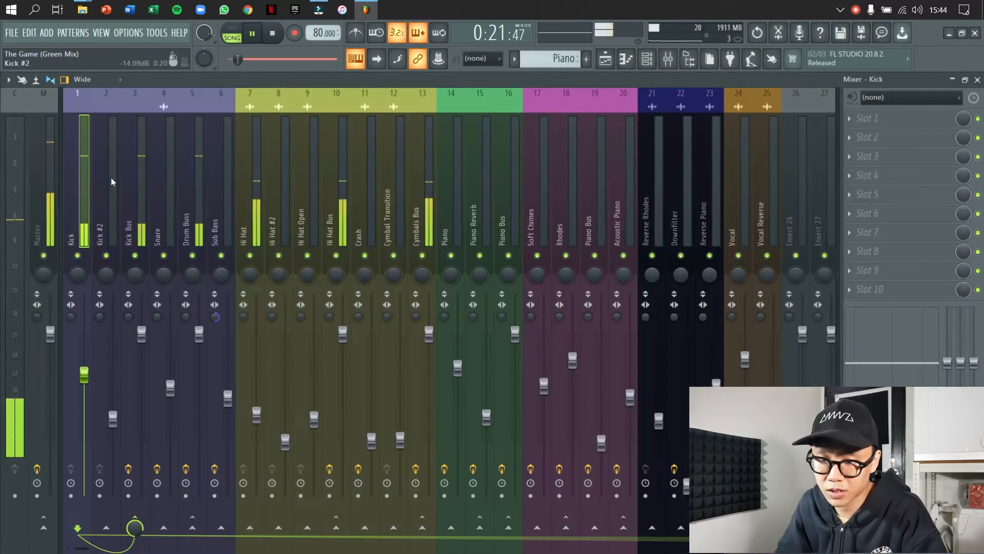
key("space")
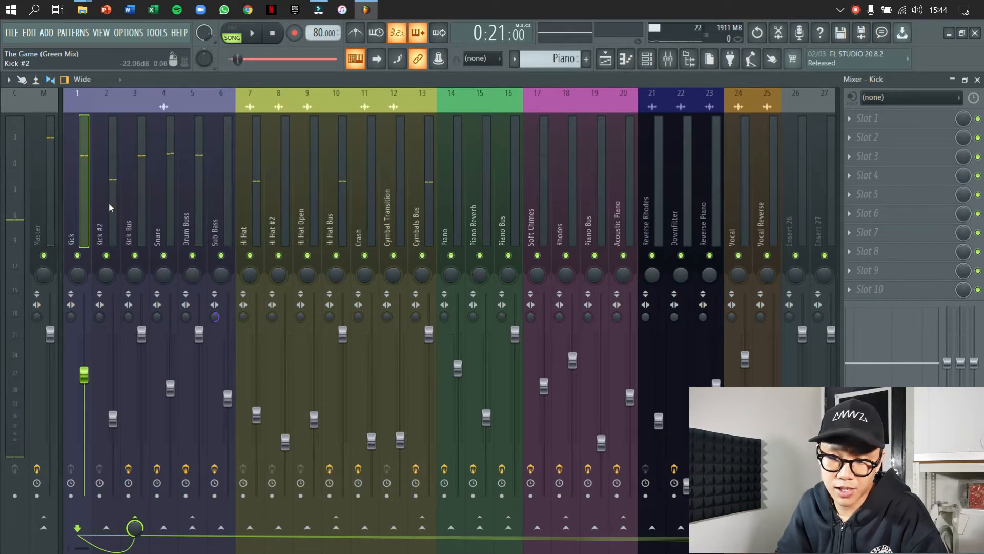
left_click(977, 80)
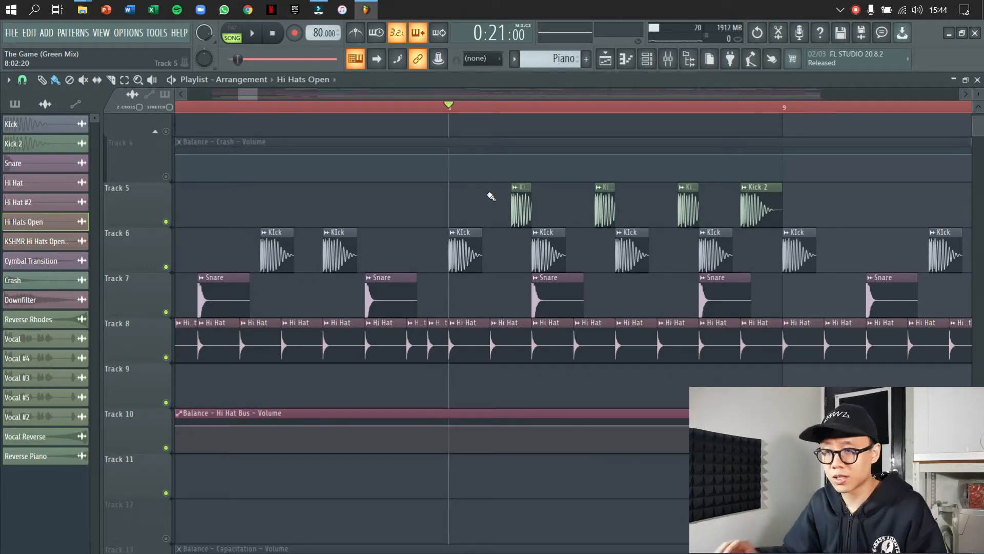
Examine the layered Kick and Kick 2 clips around bar 8, and inspect the Kick #2 and Kick Bus mixer tracks
scroll(471, 283, "down", 2)
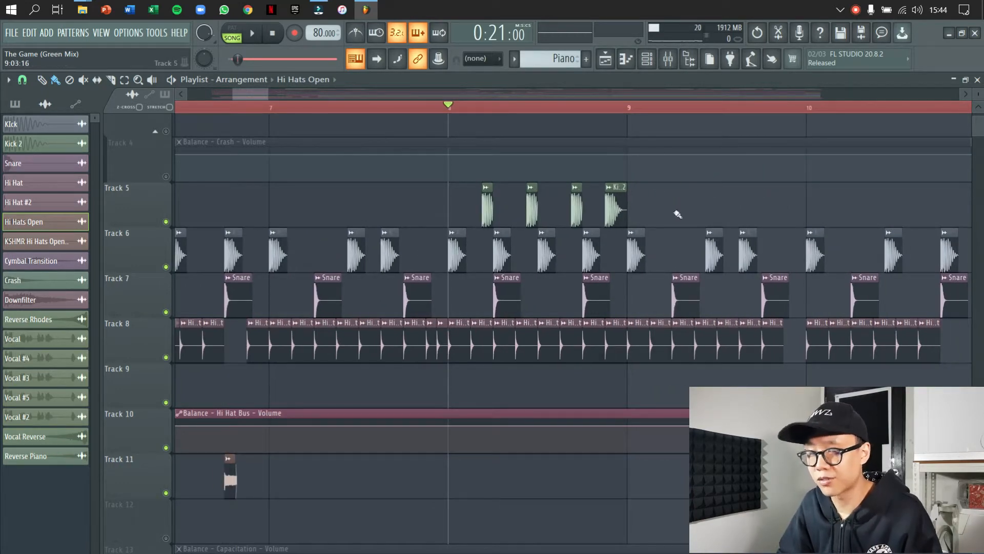
scroll(593, 234, "up", 2)
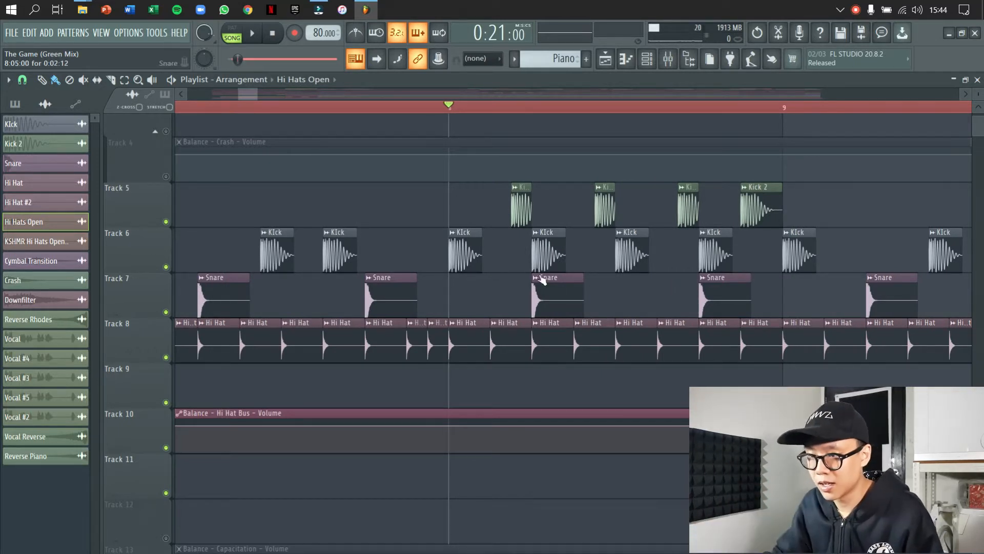
scroll(534, 248, "up", 2)
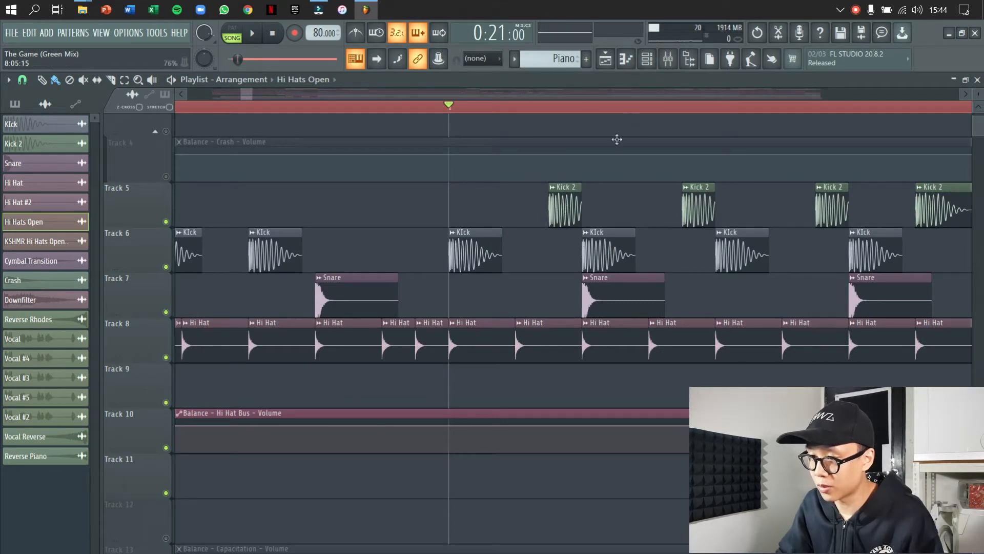
left_click(667, 60)
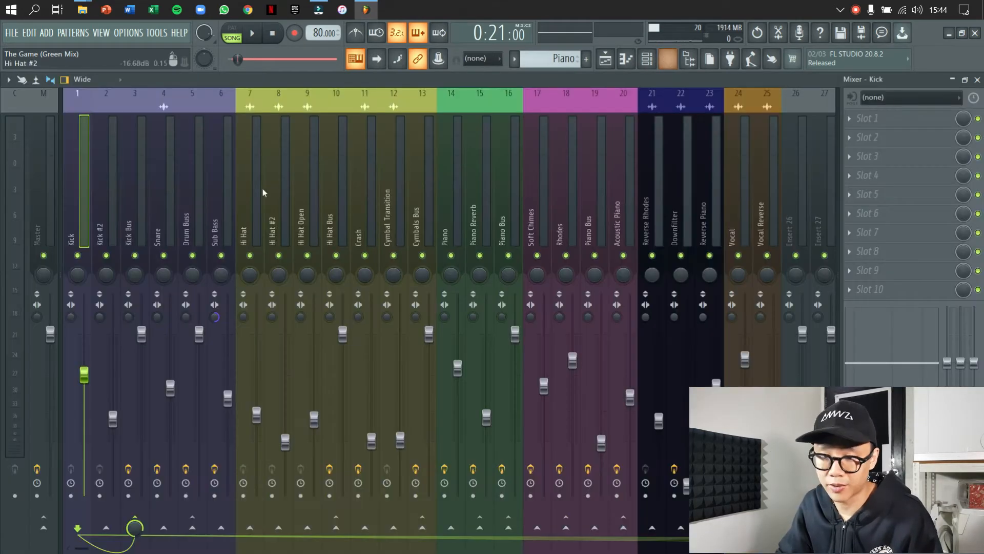
left_click(108, 206)
left_click(130, 205)
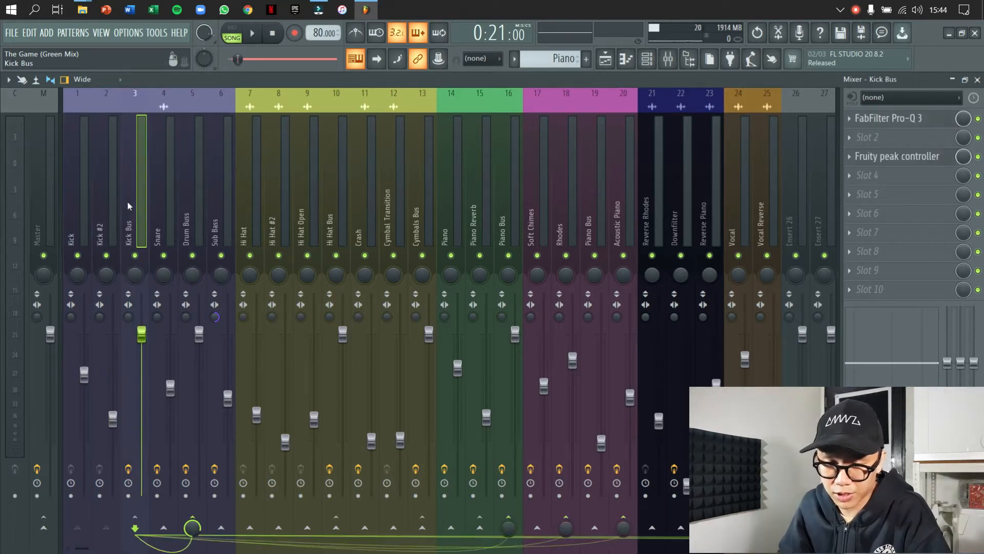
Inspect the FabFilter Pro-Q 3 curves on the Kick Bus and Snare mixer tracks, closing each plugin window
left_click(888, 118)
left_click_drag(798, 404, 447, 152)
mouse_move(435, 260)
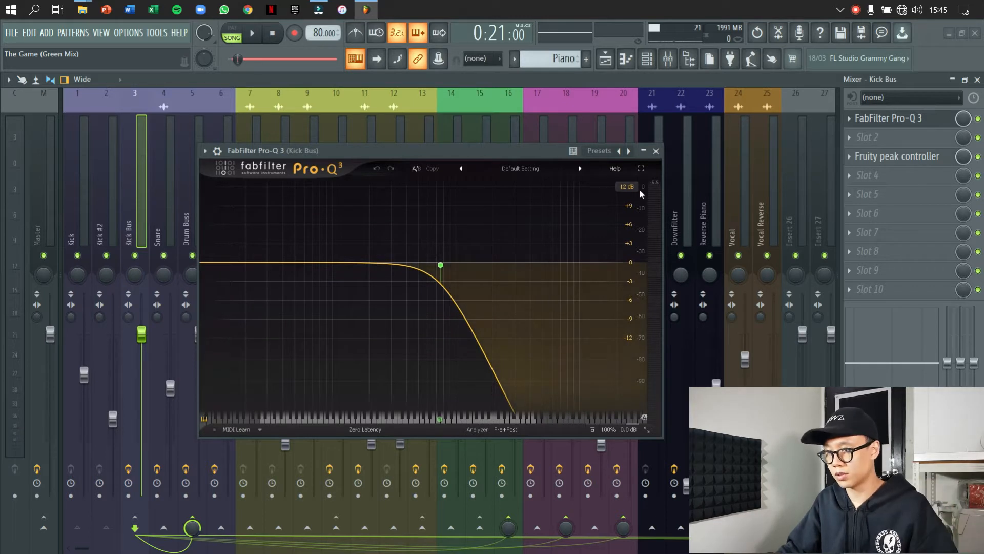
left_click(656, 151)
key("Right")
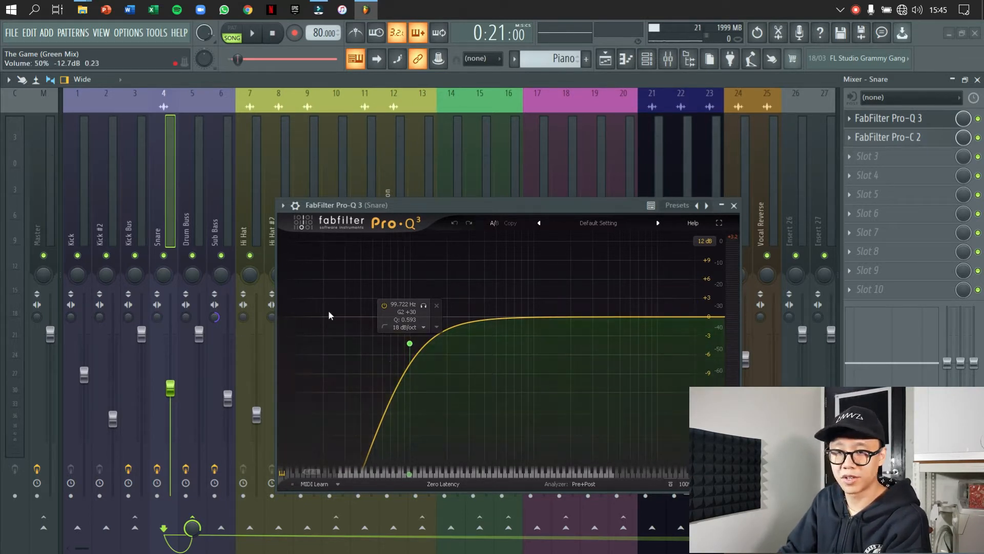
left_click(735, 205)
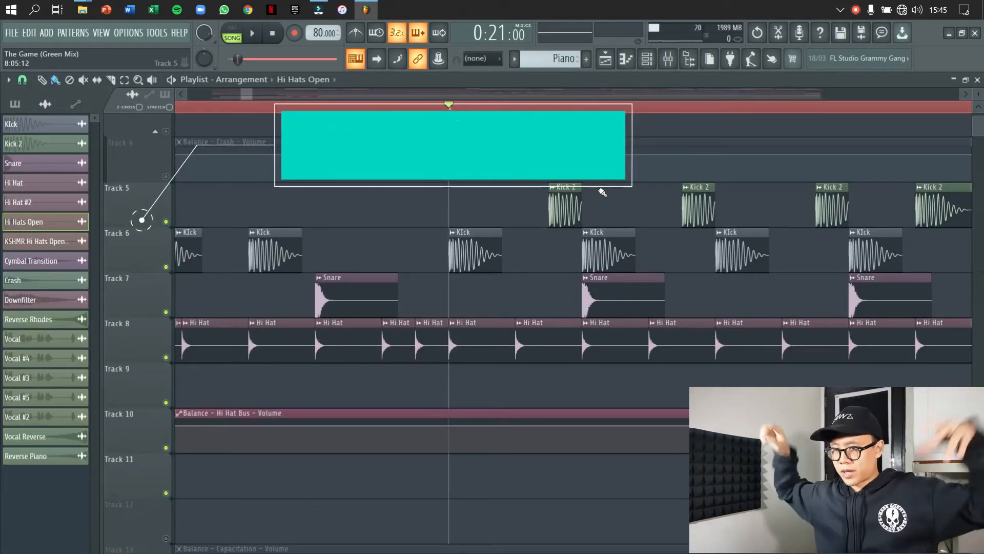
Play the layered Kick and Kick 2 clips from bar 8 in the playlist, and return to the mixer
scroll(399, 135, "down", 3)
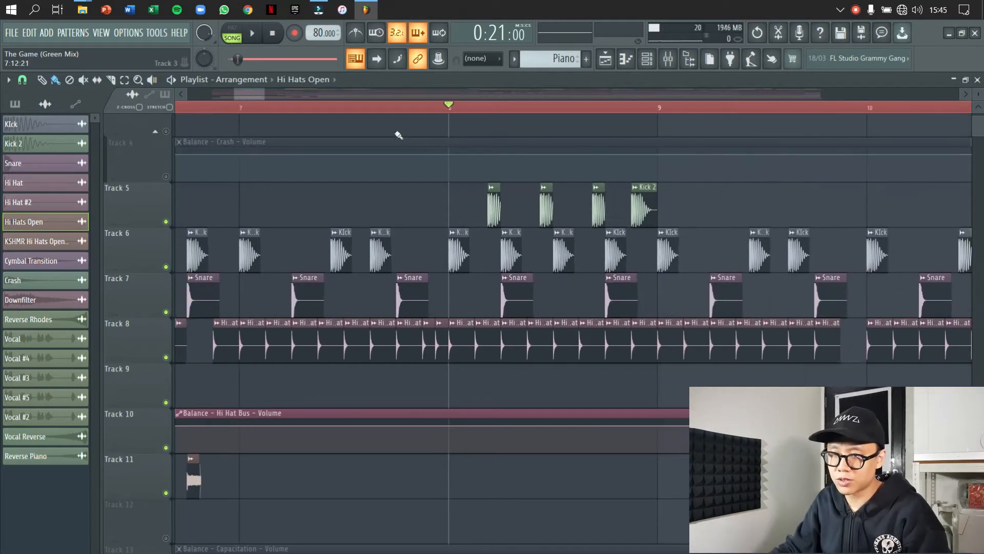
left_click(327, 109)
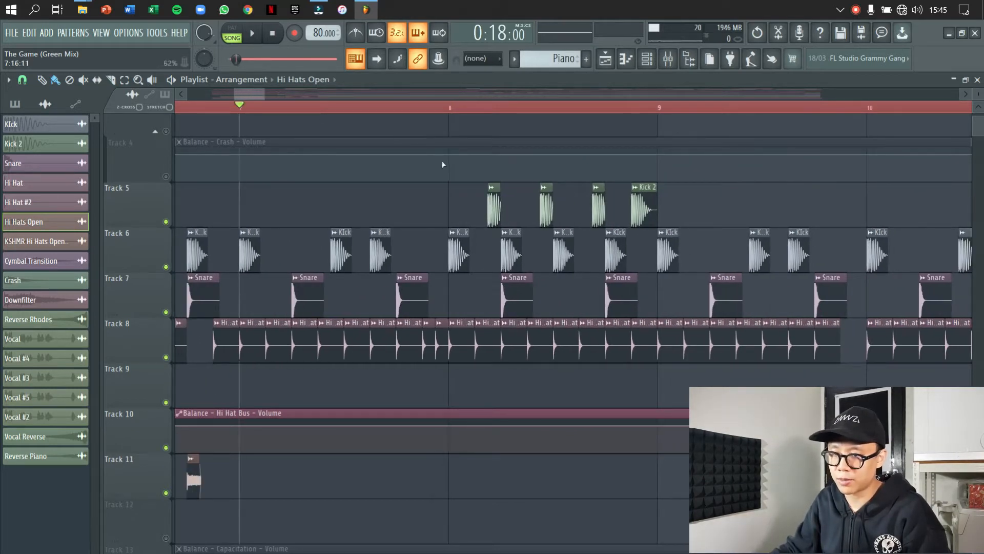
left_click(448, 109)
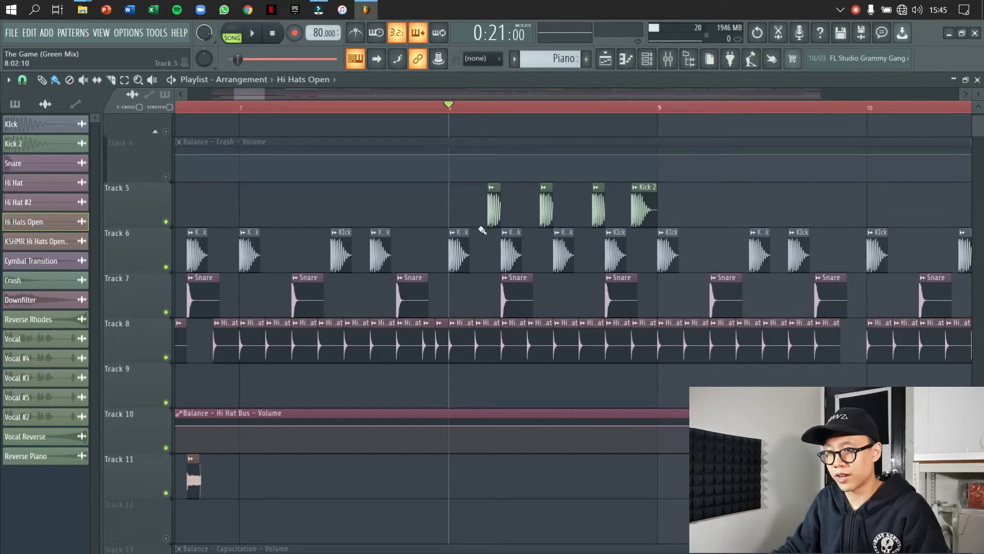
scroll(505, 232, "up", 2)
key("space")
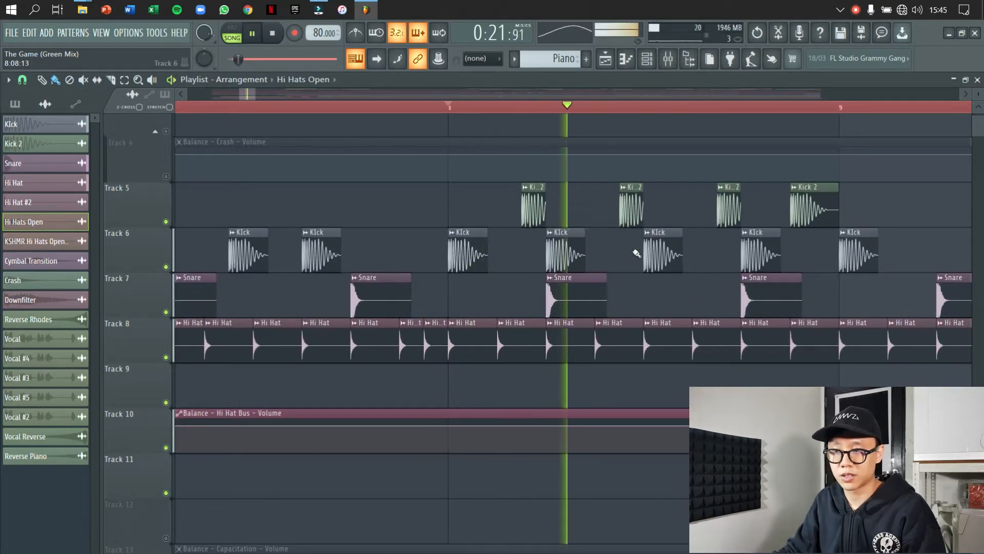
key("space")
left_click(668, 59)
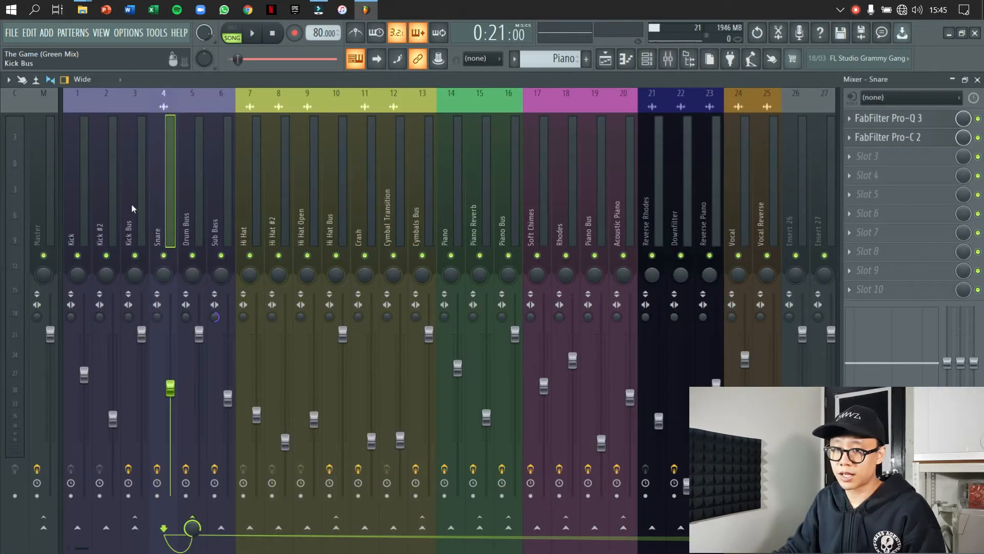
Open the Fruity Limiter on the Drum Buss track, enlarge its window slightly and play the drums to watch the limiting
left_click(188, 208)
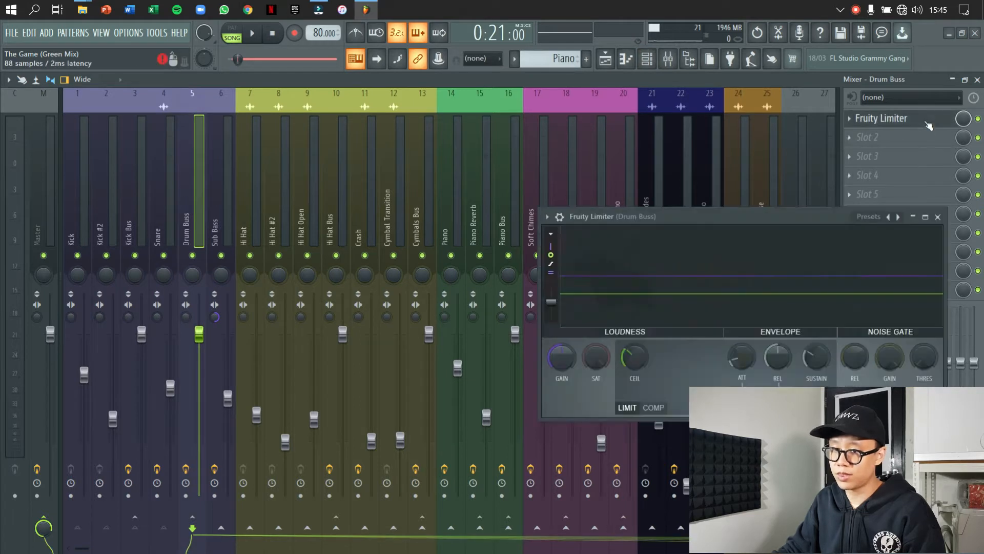
left_click(880, 118)
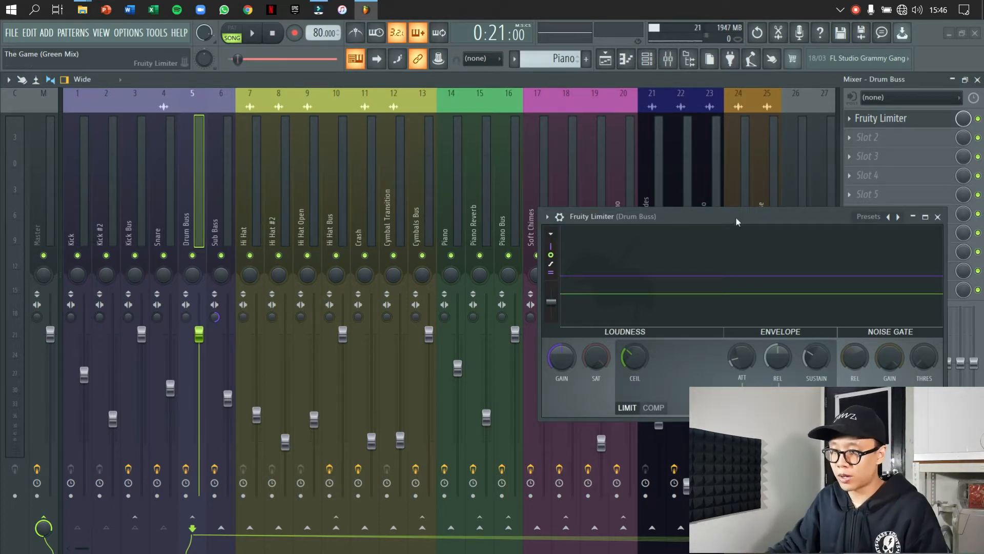
left_click_drag(741, 220, 490, 214)
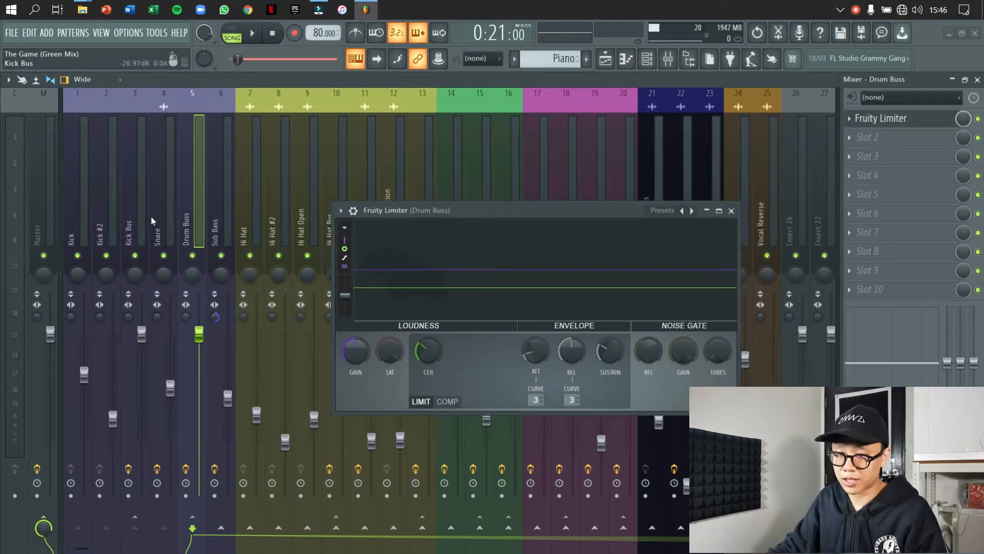
key("space")
key("space")
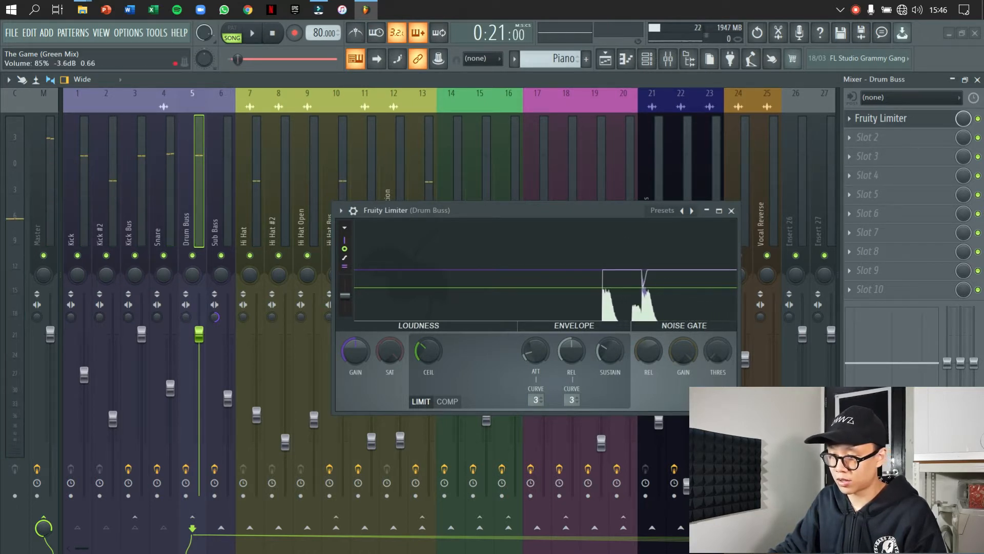
key("space")
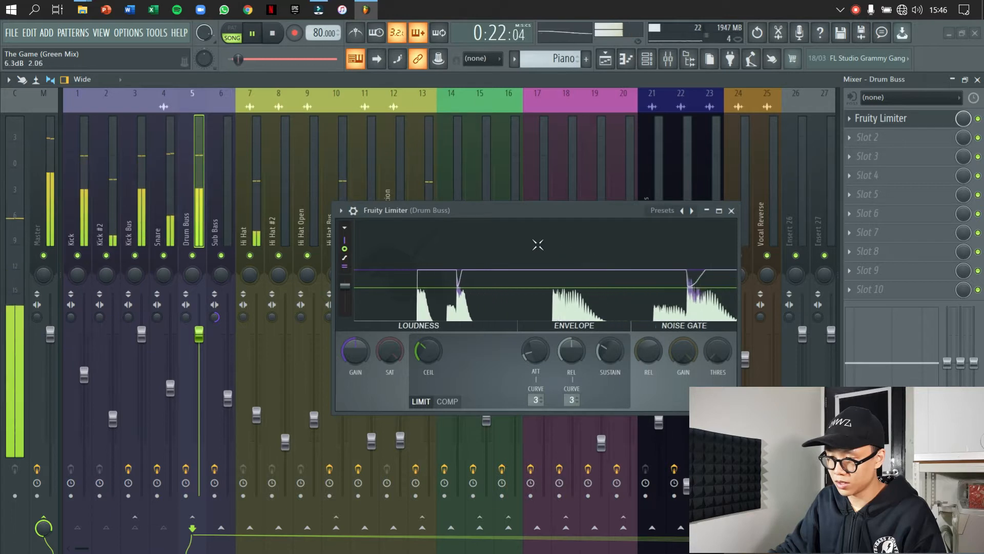
left_click_drag(739, 413, 758, 427)
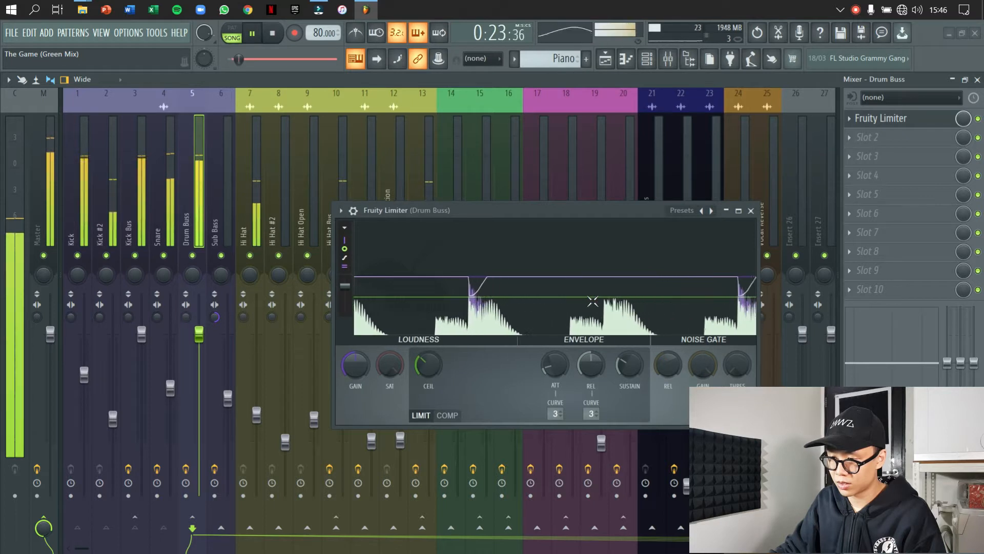
key("space")
Pause the Drum Buss limiter's graph, examine the peaks against the ceiling, and close the limiter
left_click(540, 294)
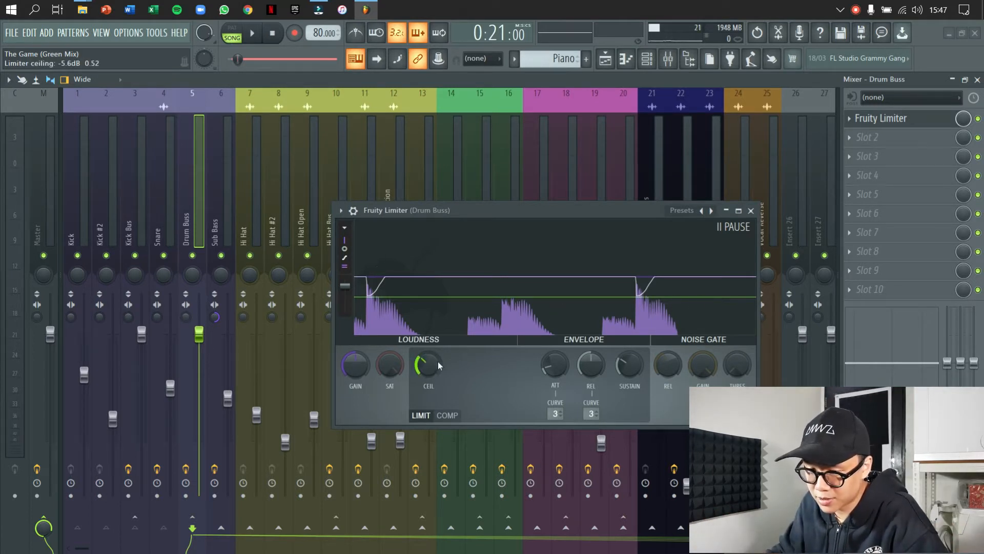
left_click(345, 250)
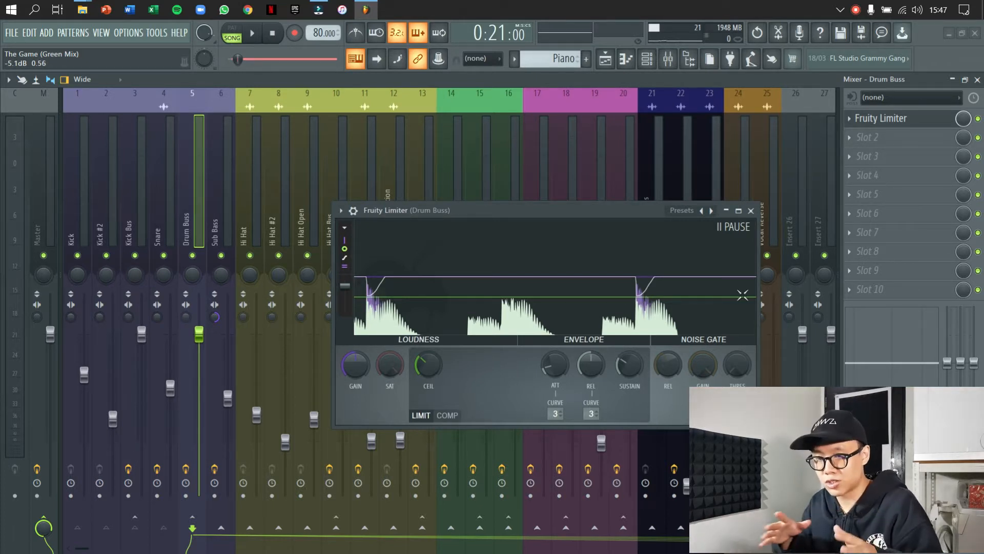
left_click(750, 211)
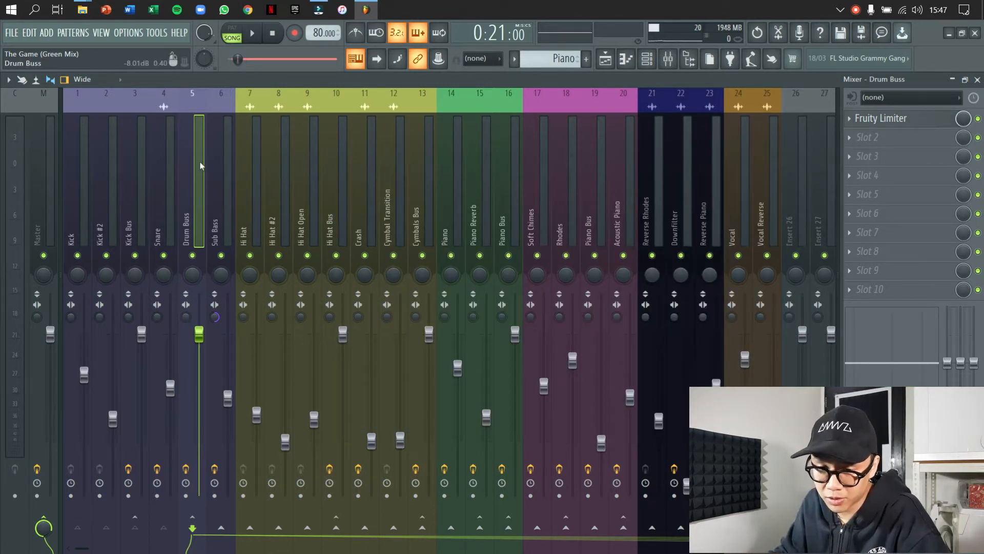
Check the Kick Bus and Snare routing into Drum Buss, and compare playback with its Fruity Limiter bypassed and enabled
left_click(140, 243)
left_click(173, 241)
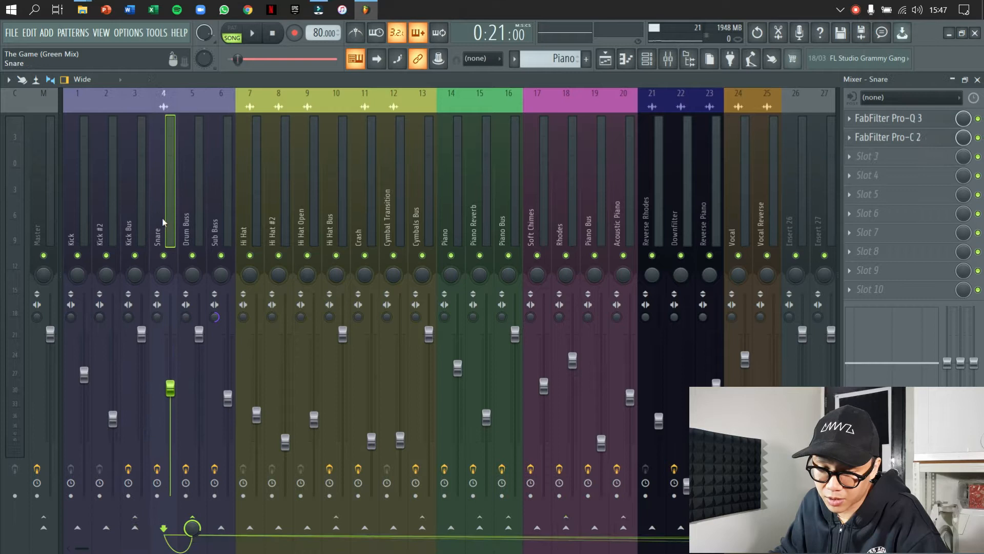
left_click(196, 231)
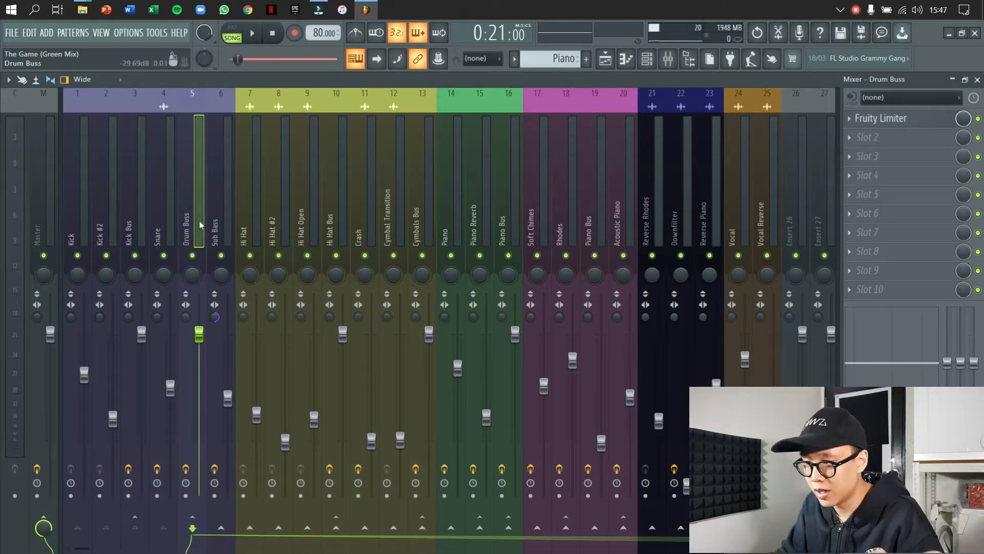
left_click(881, 118)
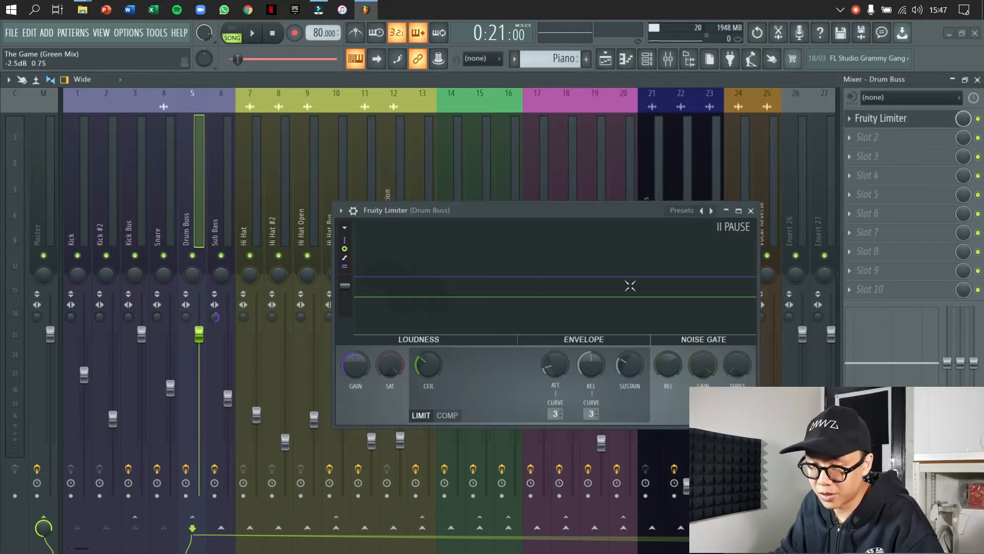
left_click(194, 255)
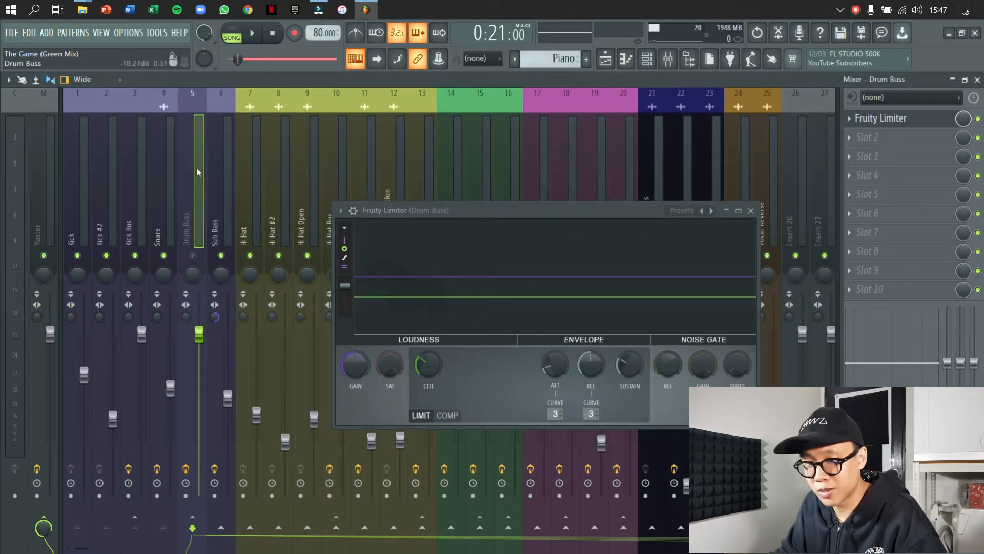
key("space")
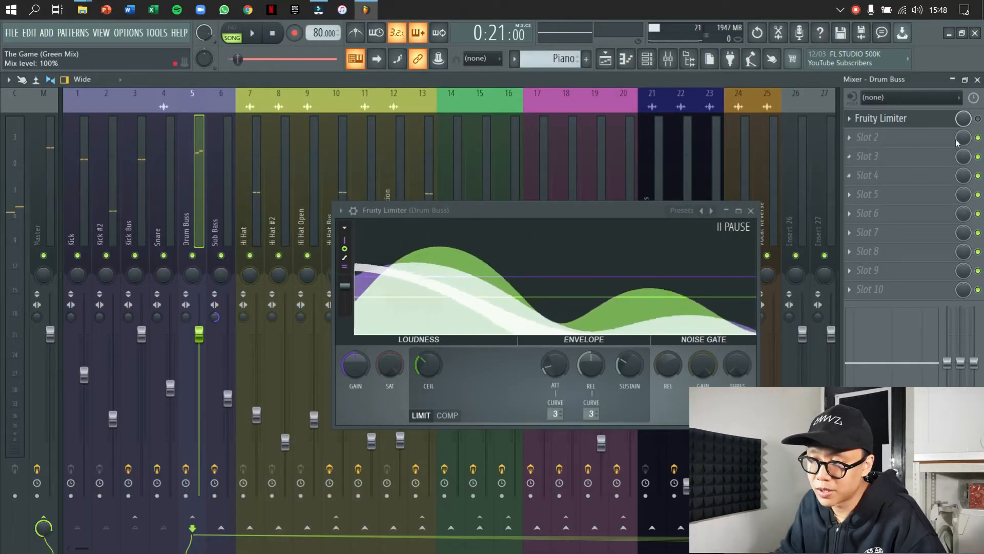
left_click(978, 118)
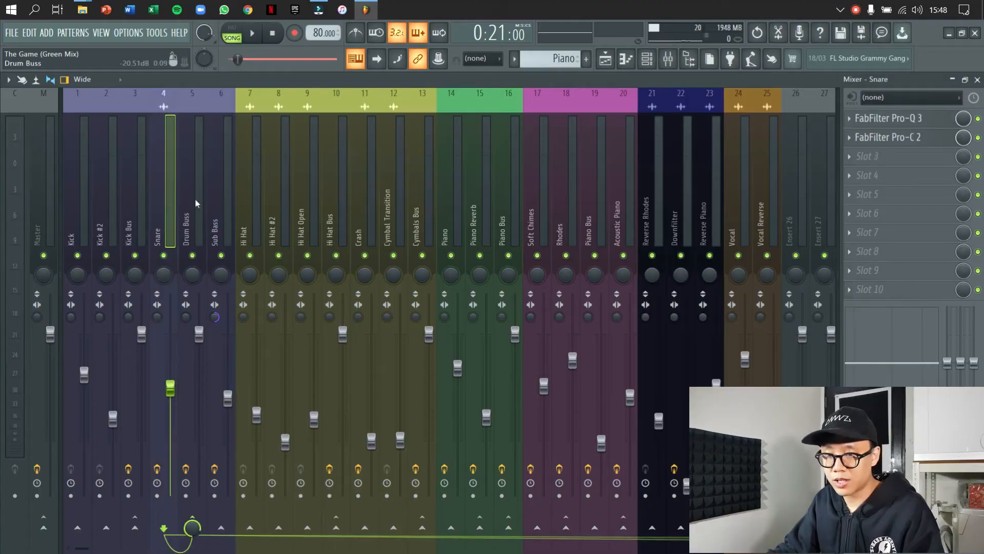
Recheck the Snare and Drum Buss mixer tracks, viewing the Drum Buss limiter once more and closing it
left_click(197, 202)
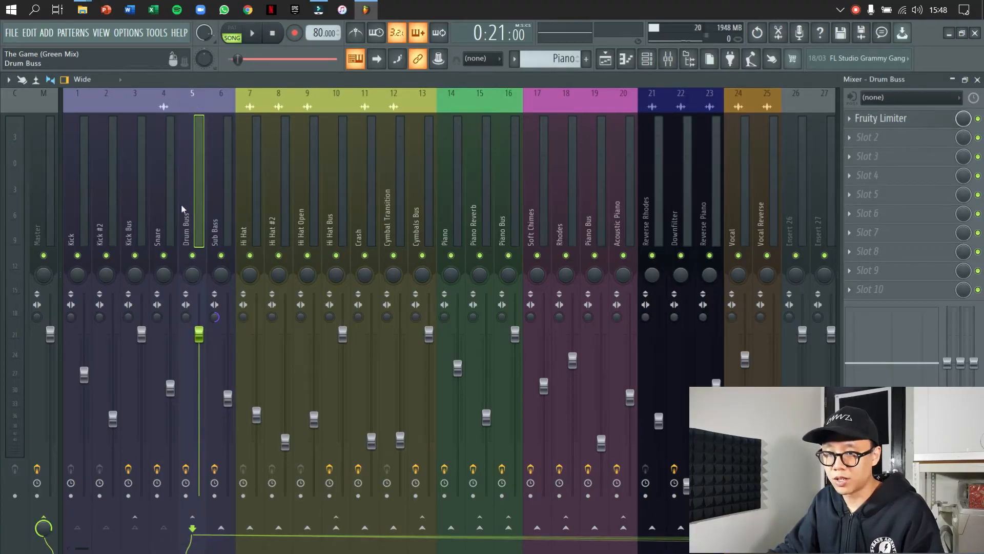
left_click(169, 208)
left_click(193, 214)
left_click(886, 119)
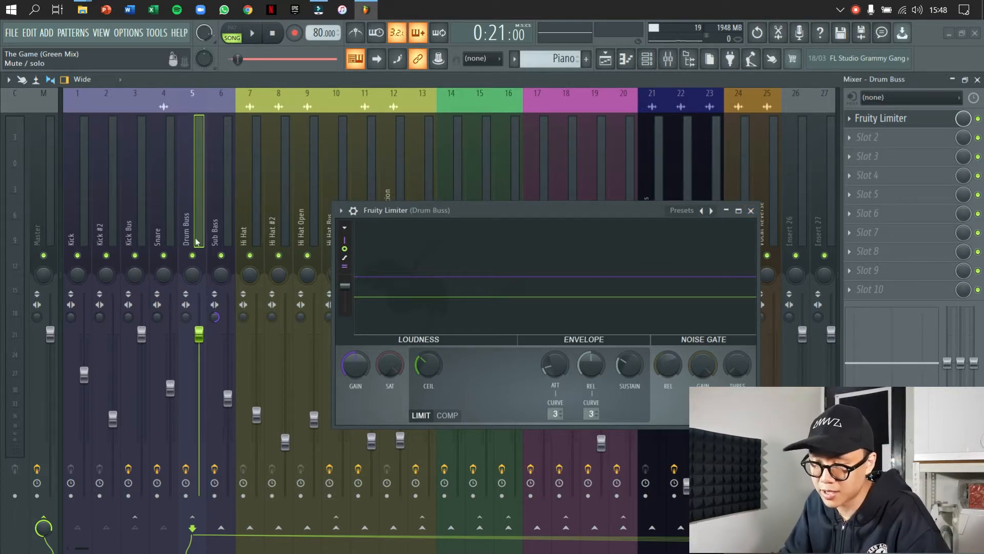
left_click(751, 210)
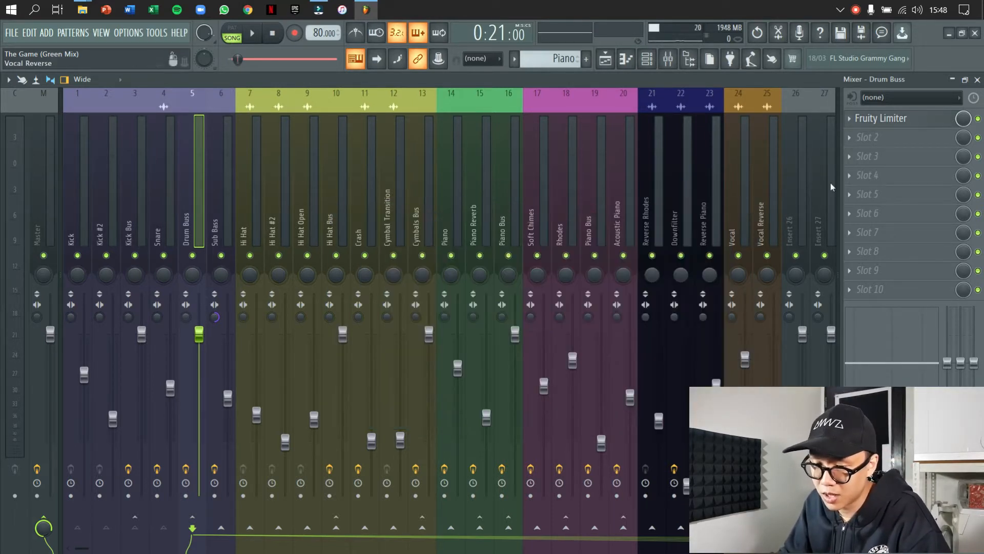
Solo Track 8 with the Hi Hat clips in the playlist and play it briefly from bar 8 with the mixer shown
left_click(978, 80)
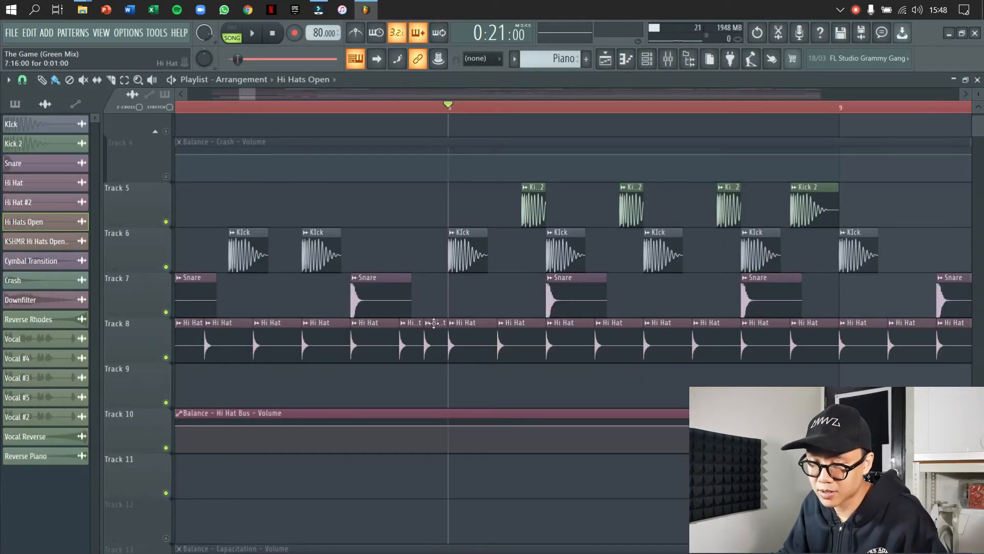
left_click(165, 356, "ctrl")
key("space")
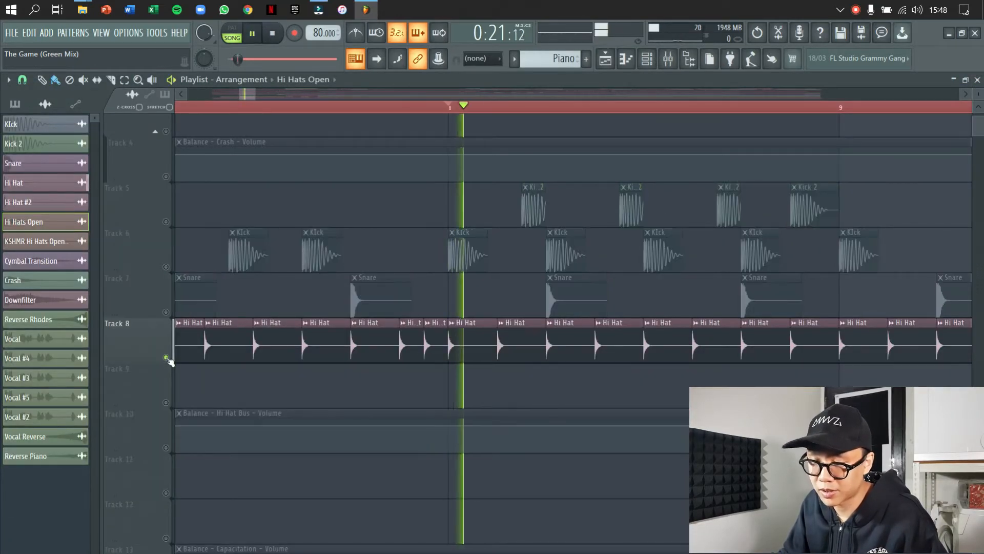
left_click(668, 60)
key("space")
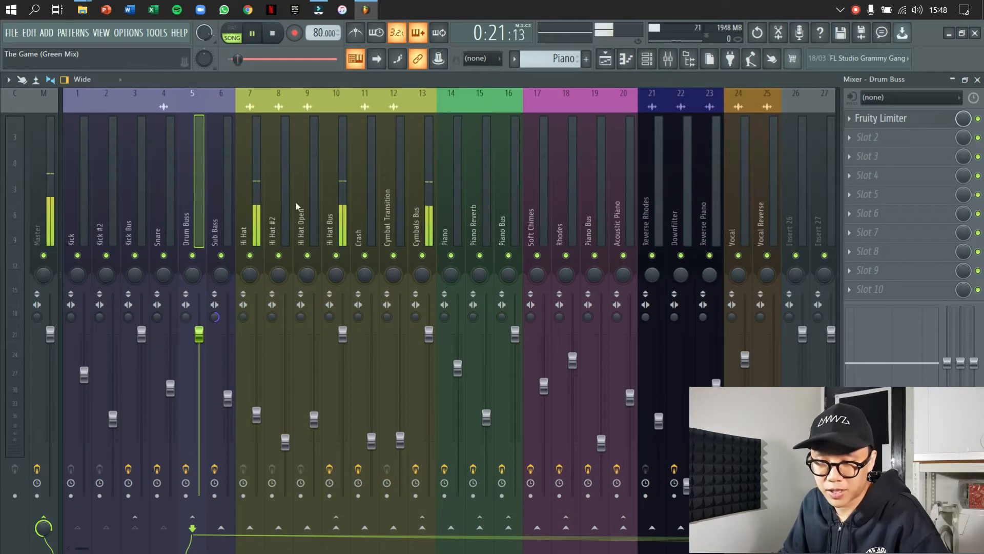
Inspect the Hi Hat, Hi Hat Bus and Cymbals Bus mixer tracks, including the Cymbals Bus FabFilter Pro-Q 3 curve
left_click(253, 200)
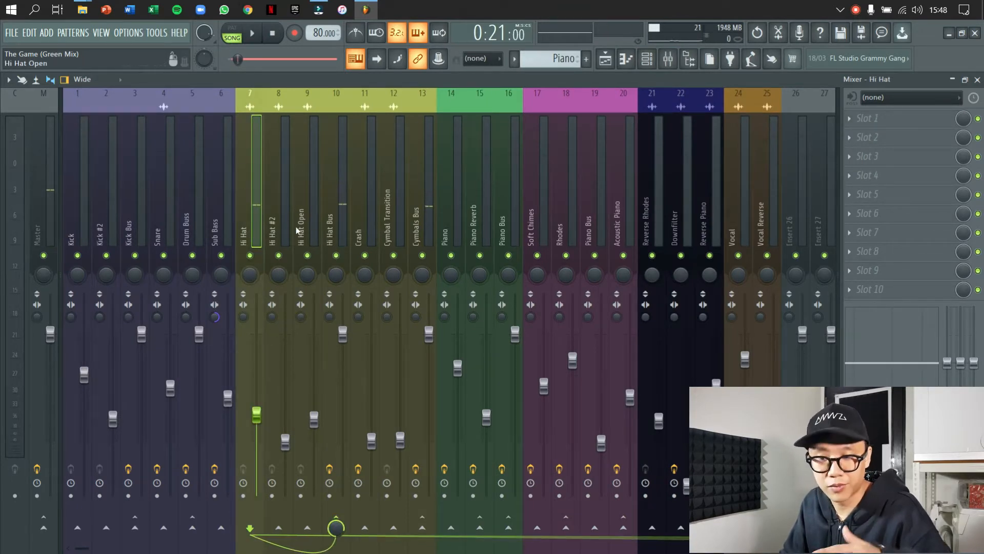
left_click(331, 224)
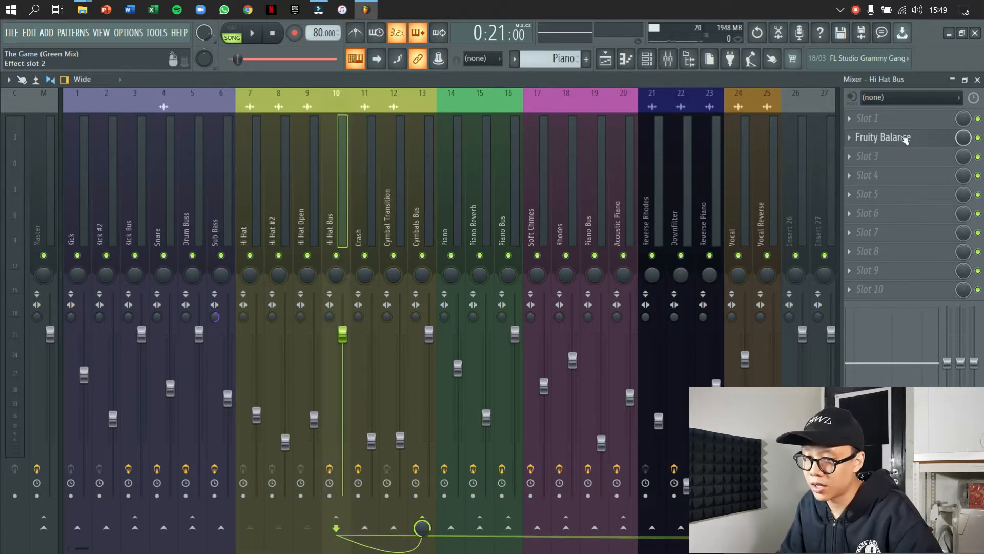
left_click(421, 207)
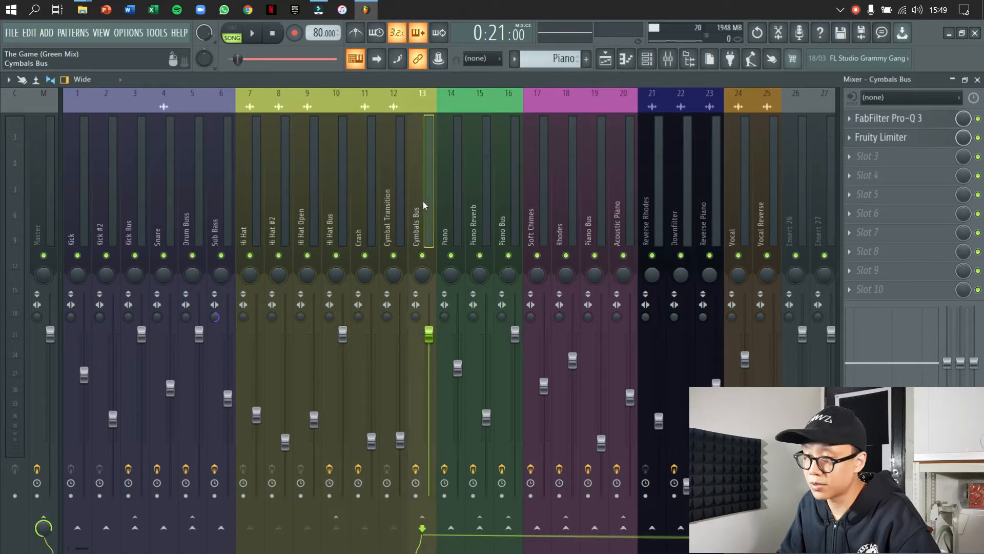
left_click(889, 118)
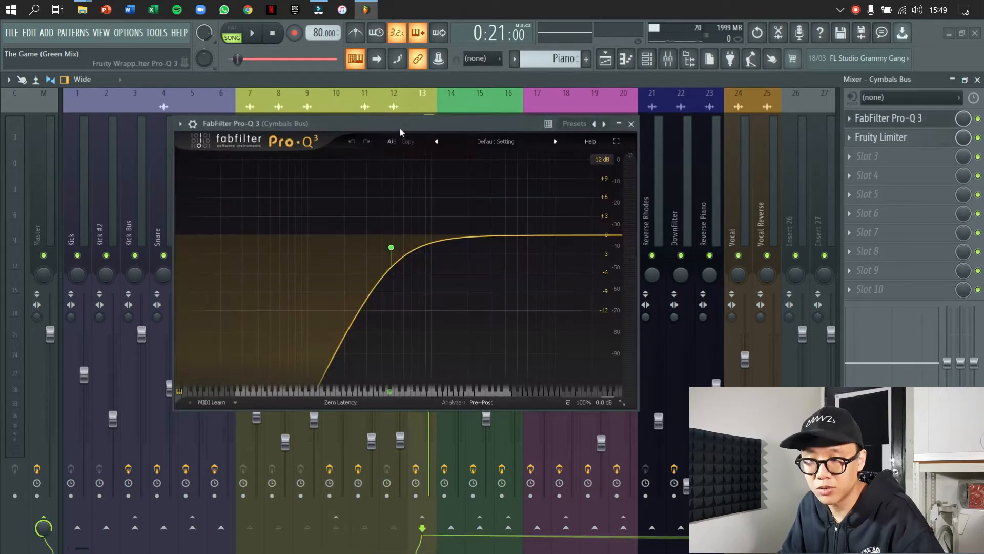
left_click_drag(400, 128, 548, 195)
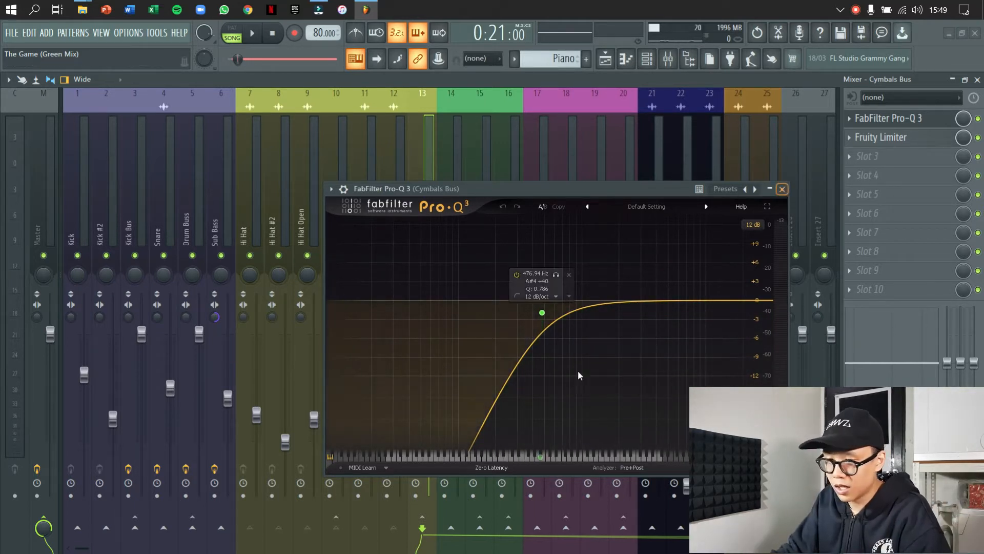
left_click(782, 189)
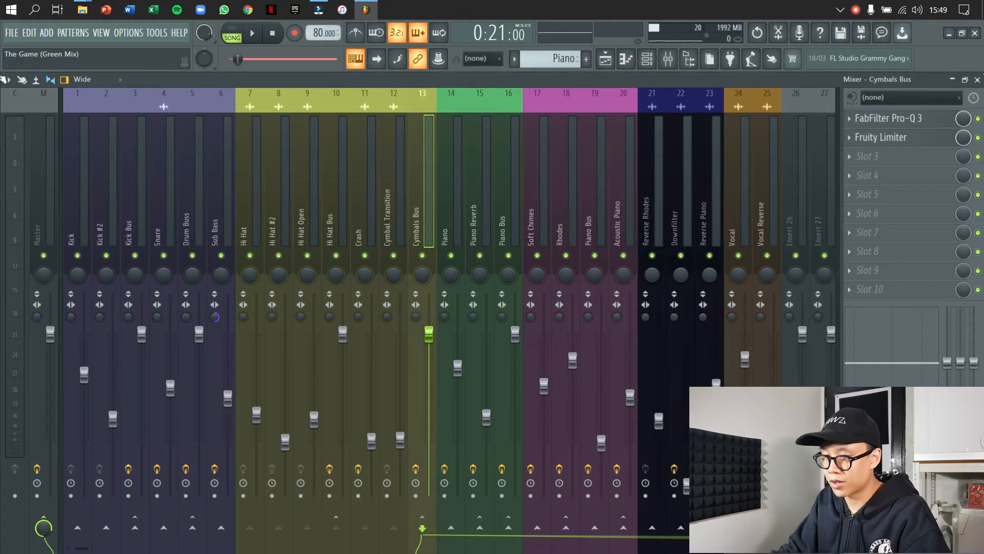
Release the hi-hat solo, then solo the Sub Bass Tracks 14 and 15 in the playlist and play them from bar 5
left_click(978, 79)
scroll(566, 246, "down", 2)
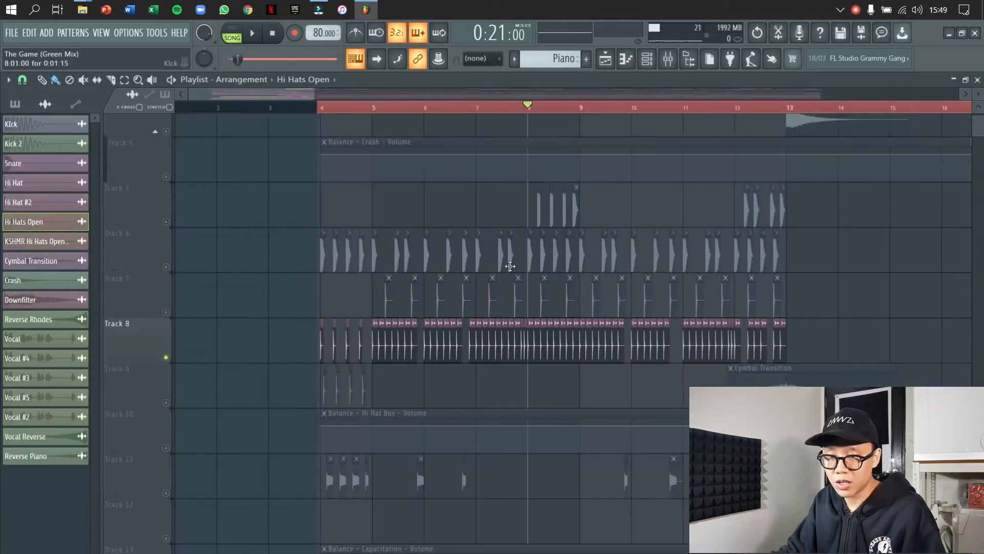
right_click(166, 312)
right_click(165, 312)
scroll(543, 289, "down", 6)
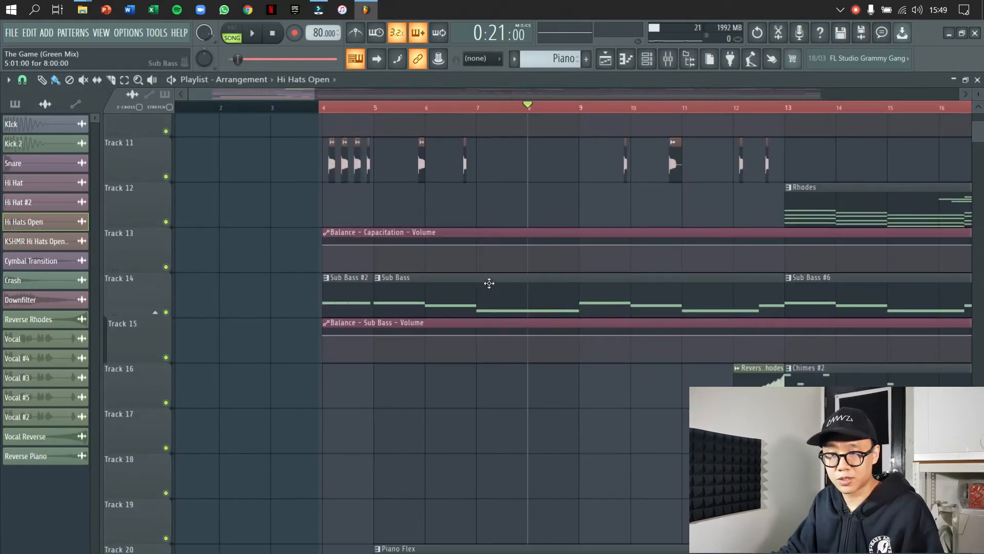
scroll(492, 283, "up", 5)
scroll(510, 286, "down", 2)
scroll(511, 285, "down", 5)
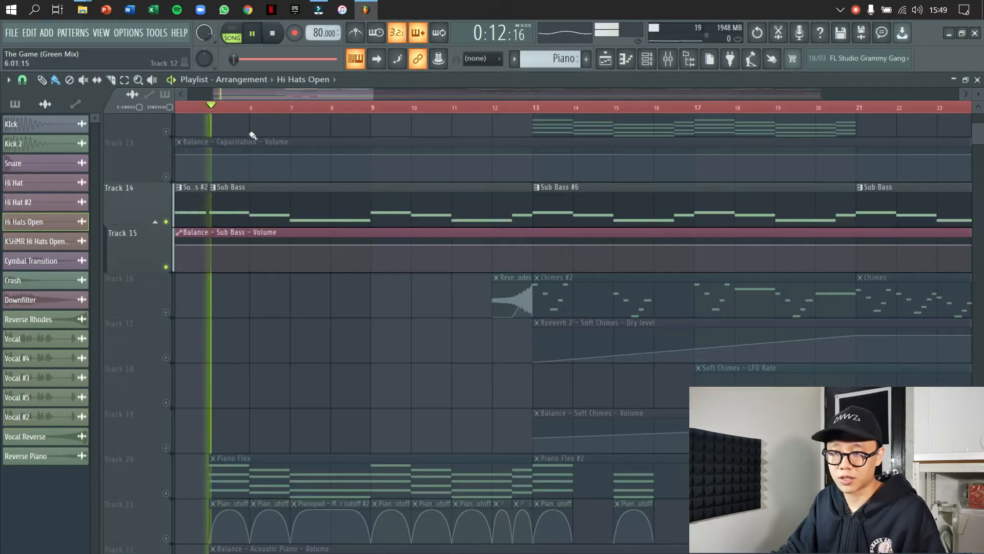
Select the Sub Bass pattern and open its channel's Serum instrument from the channel rack
left_click(668, 58)
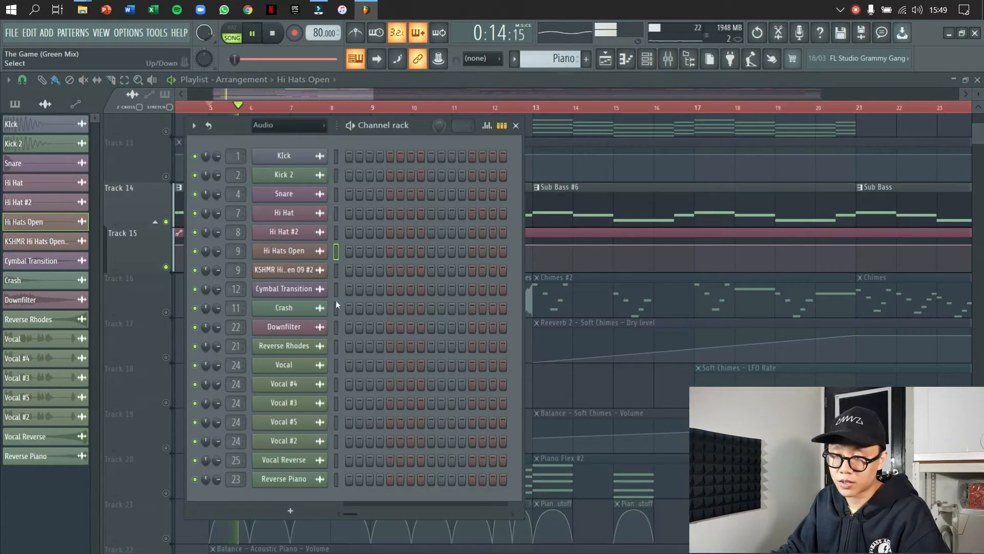
left_click(528, 209)
left_click(647, 60)
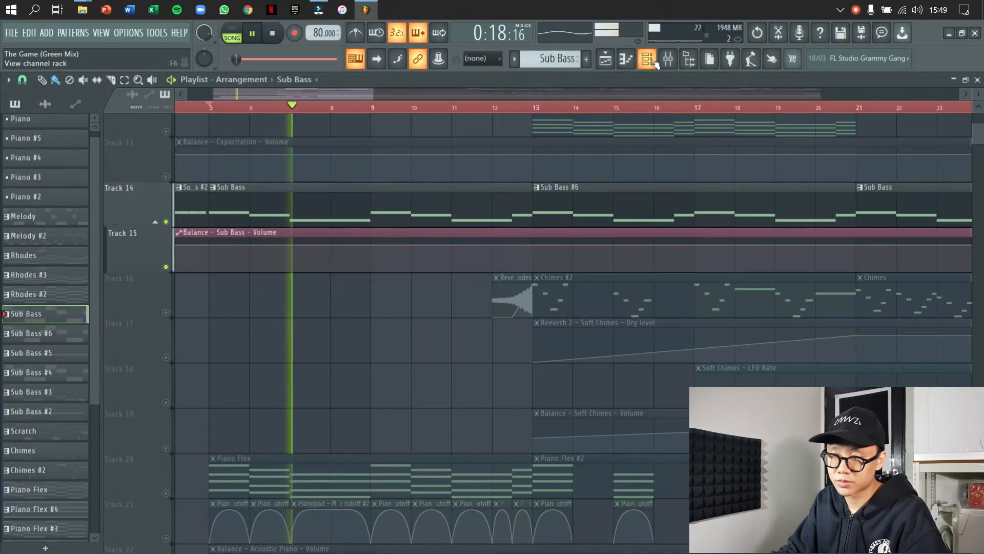
left_click(307, 251)
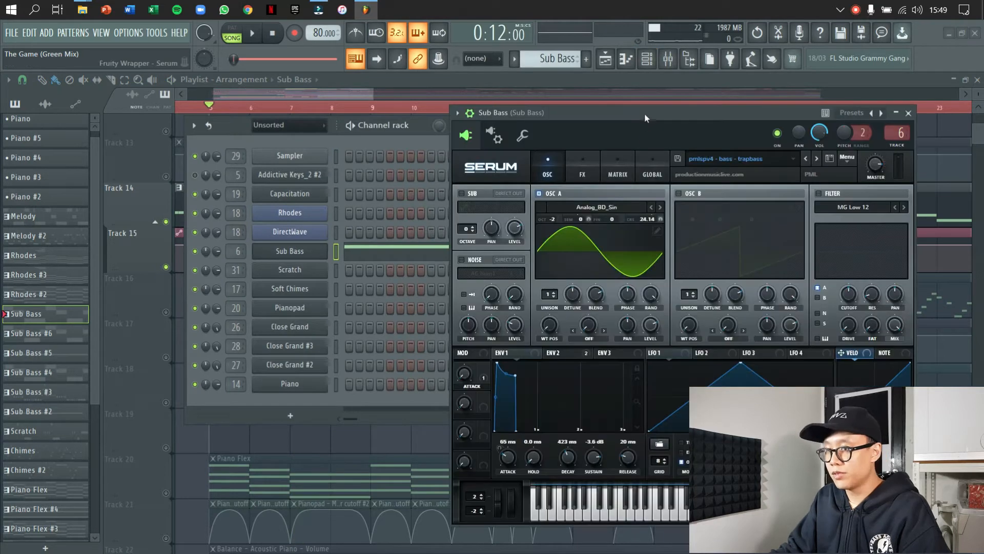
Examine the Sub Bass trapbass patch in Serum with the wrapper settings hidden, and close Serum and the channel rack
left_click_drag(644, 113, 586, 116)
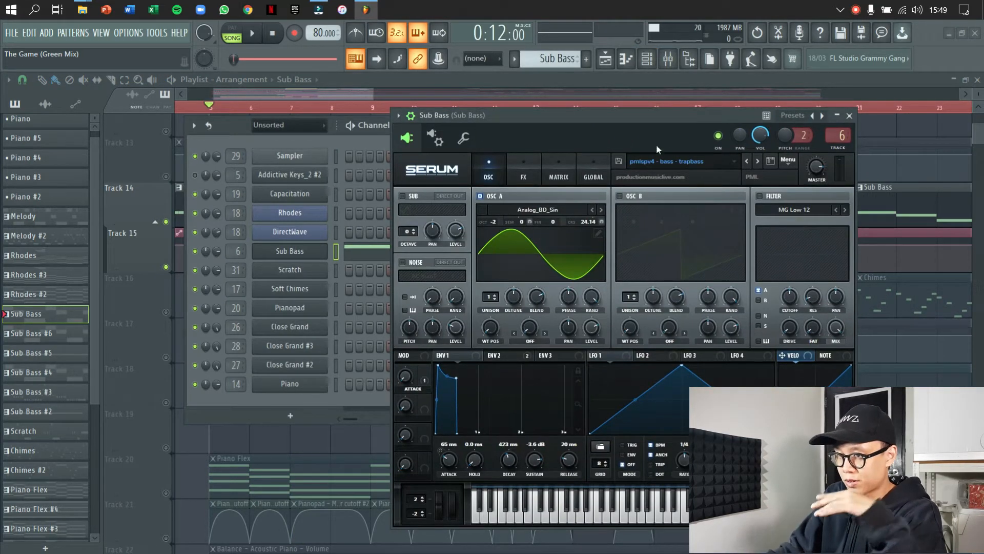
left_click(410, 115)
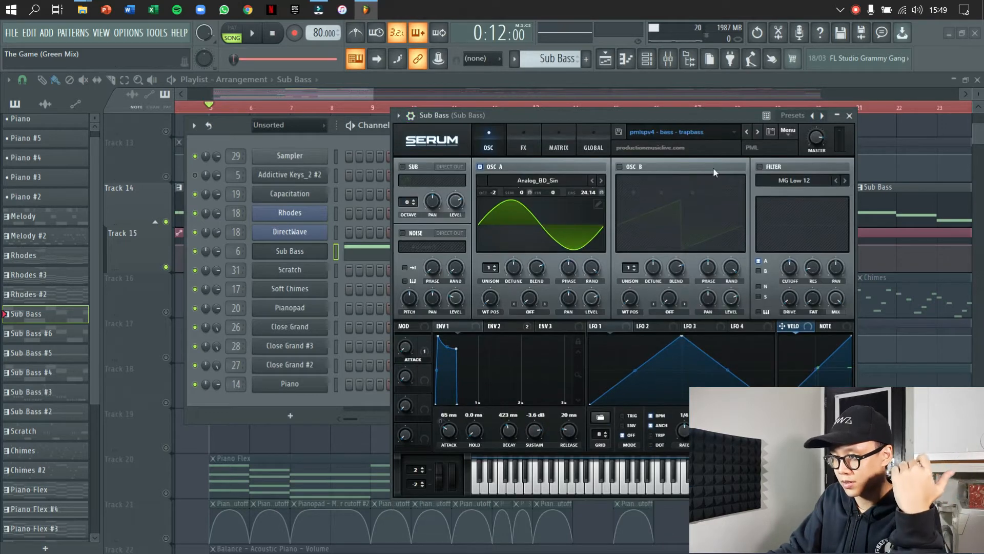
left_click_drag(666, 116, 617, 120)
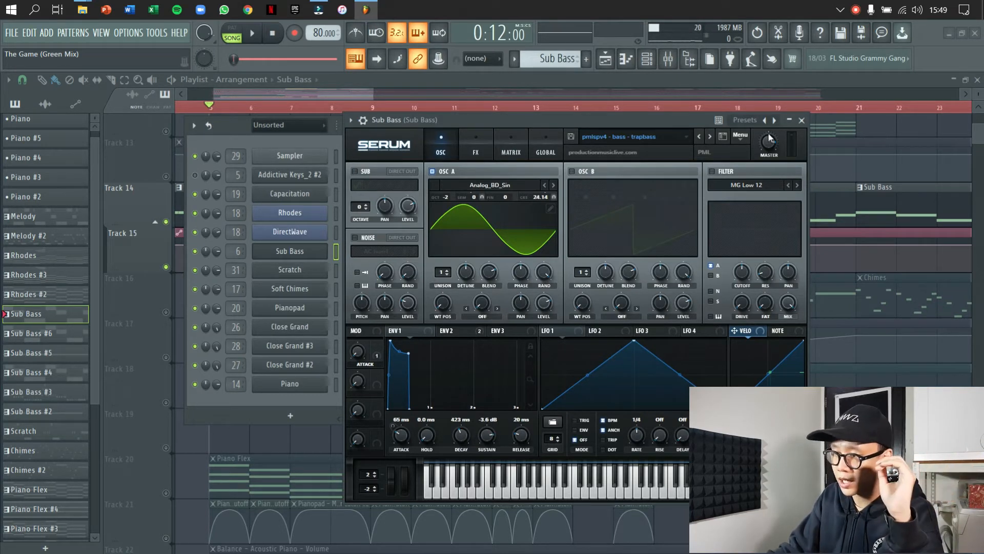
left_click(801, 120)
left_click(515, 125)
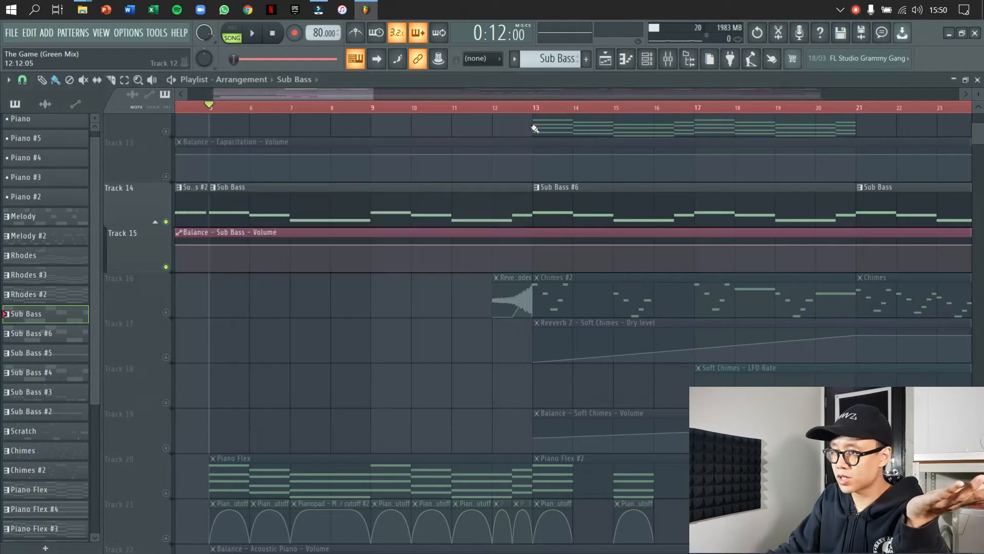
Inspect the Sub Bass mixer track's CamelCrusher settings and mix level, along with its FabFilter Pro-Q 3 curve
left_click(668, 59)
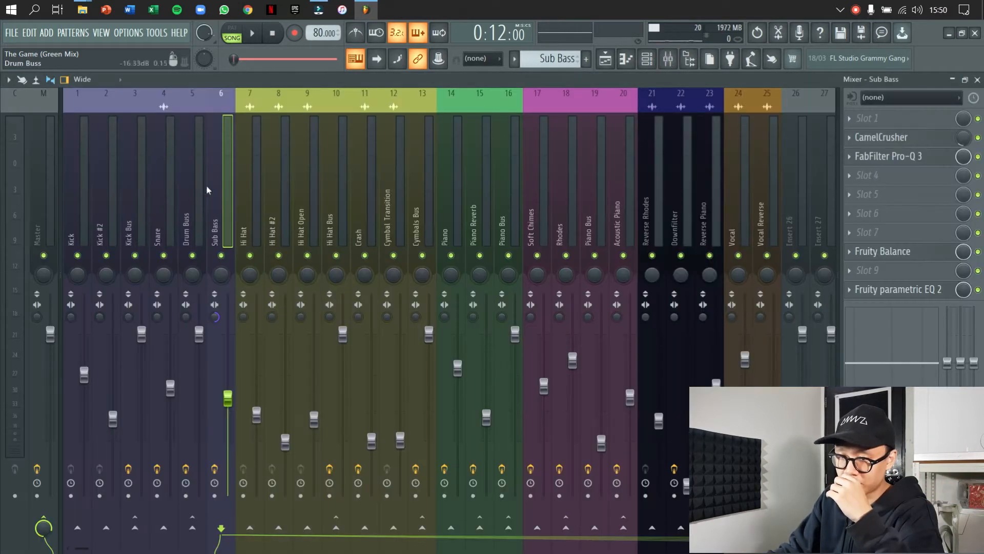
left_click(882, 137)
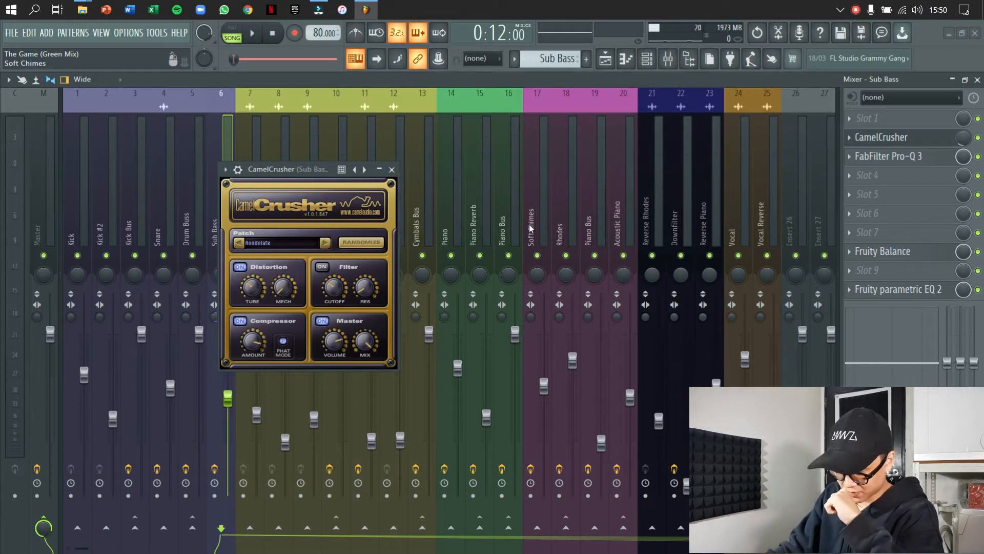
left_click_drag(280, 171, 329, 168)
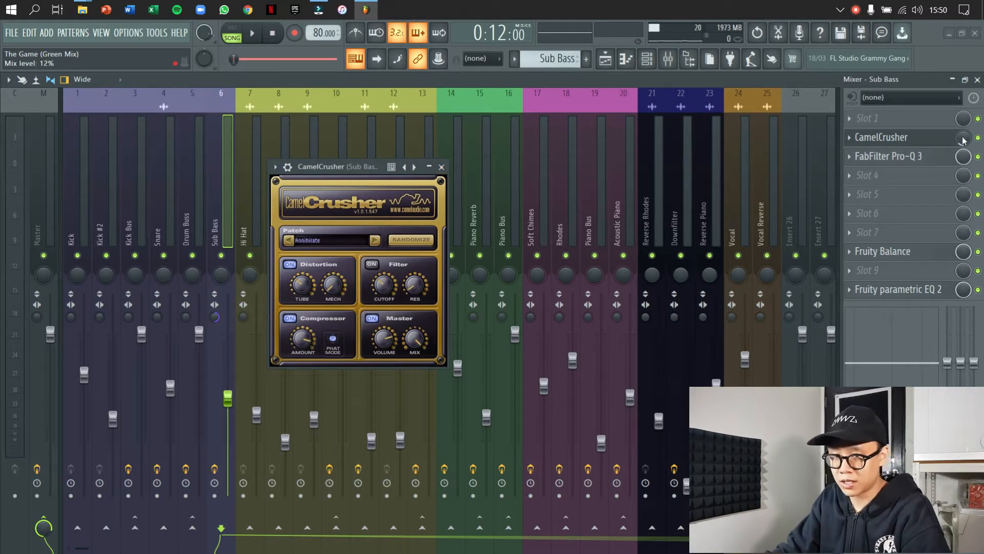
left_click(910, 157)
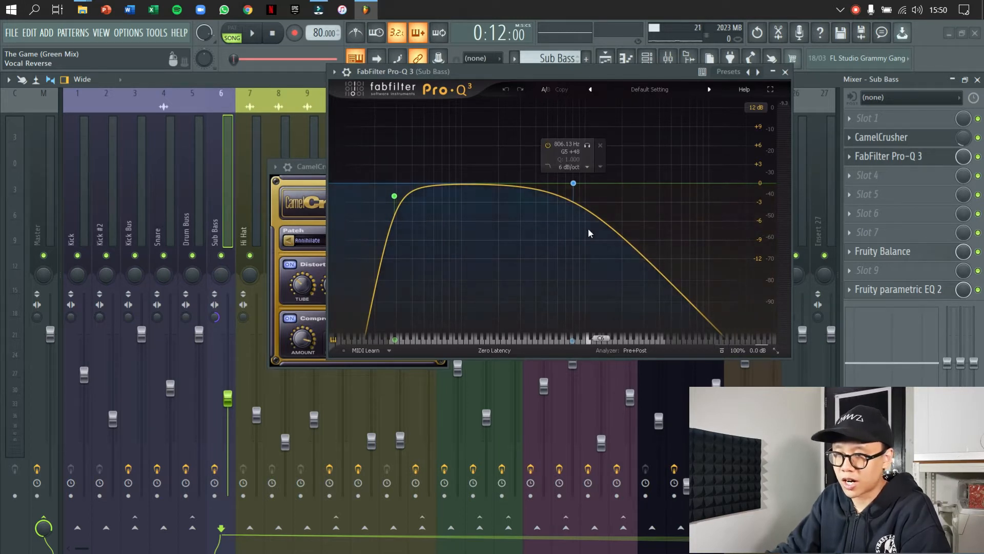
left_click(785, 72)
View the Fruity Balance plugin on the Sub Bass mixer track and close it
left_click(928, 256)
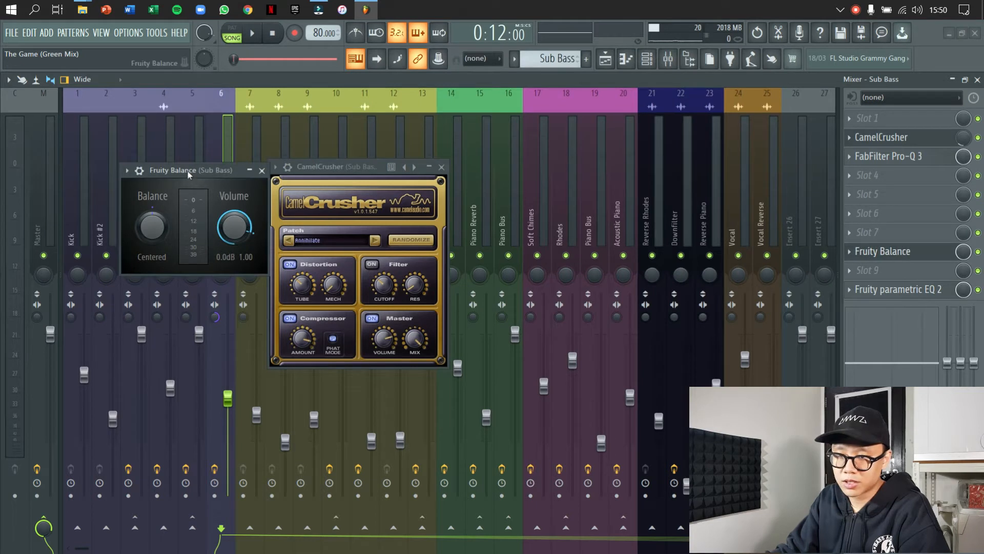
left_click_drag(187, 174, 580, 228)
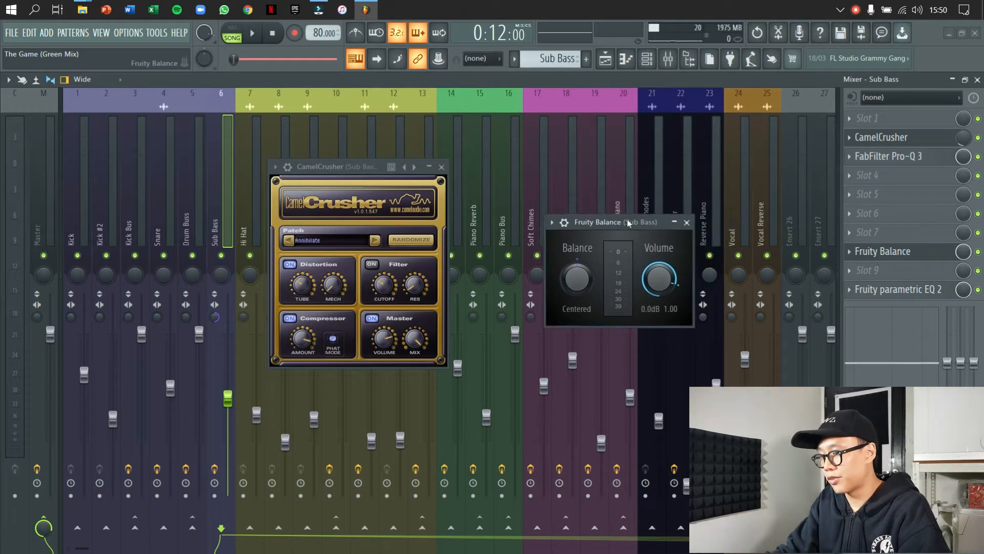
left_click(687, 223)
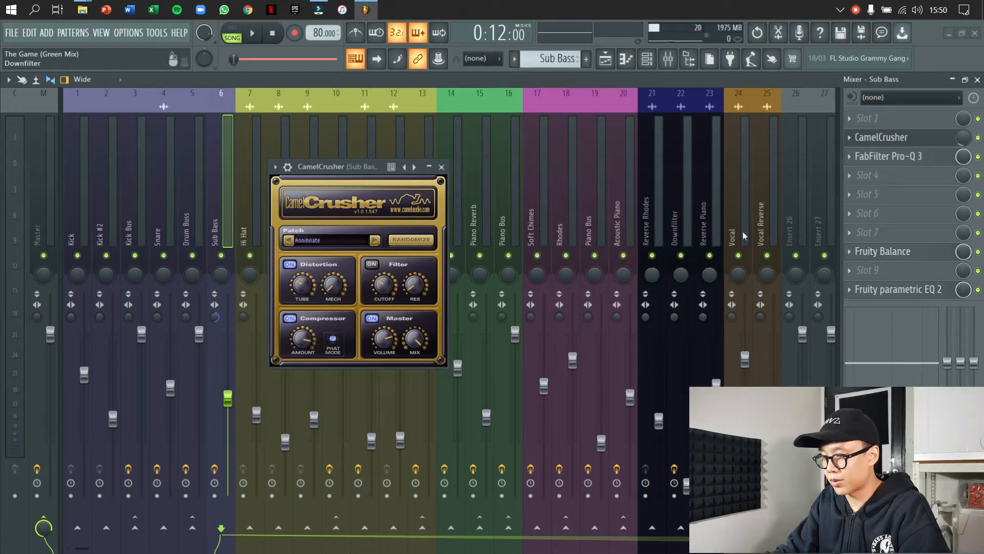
Examine the Sub Bass Fruity Parametric EQ 2 beside the Kick Bus Fruity Peak Controller while playing the kick and sub bass together
left_click(898, 289)
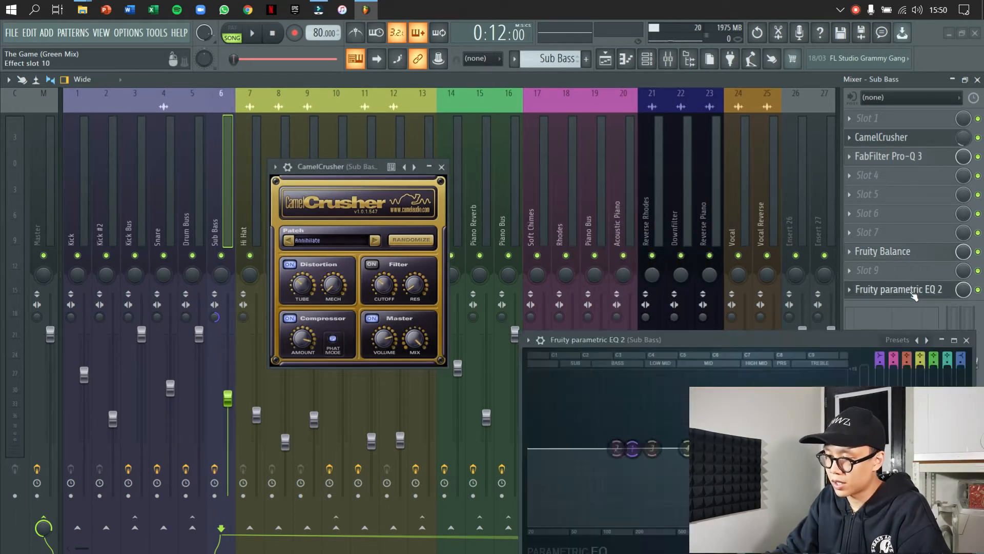
left_click_drag(818, 411, 713, 224)
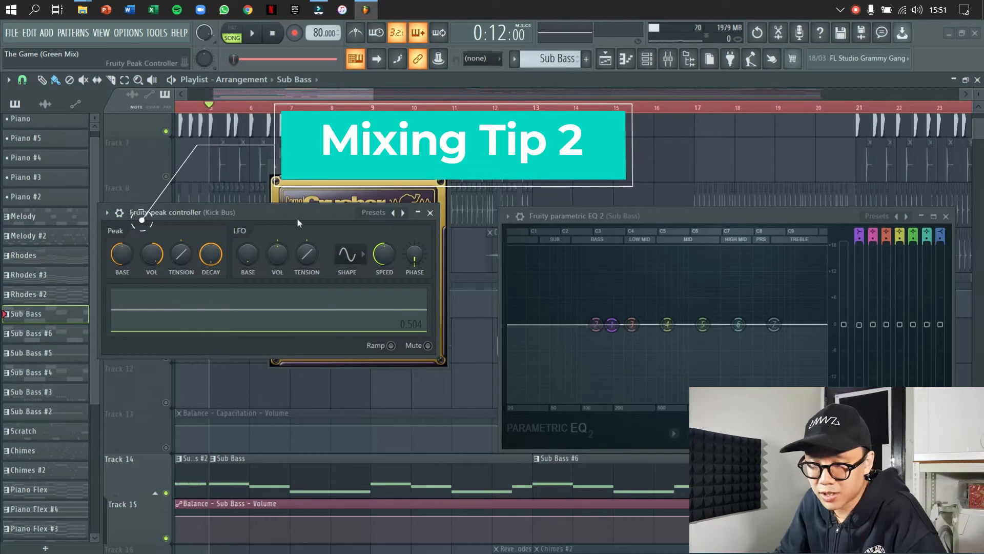
left_click_drag(298, 221, 309, 282)
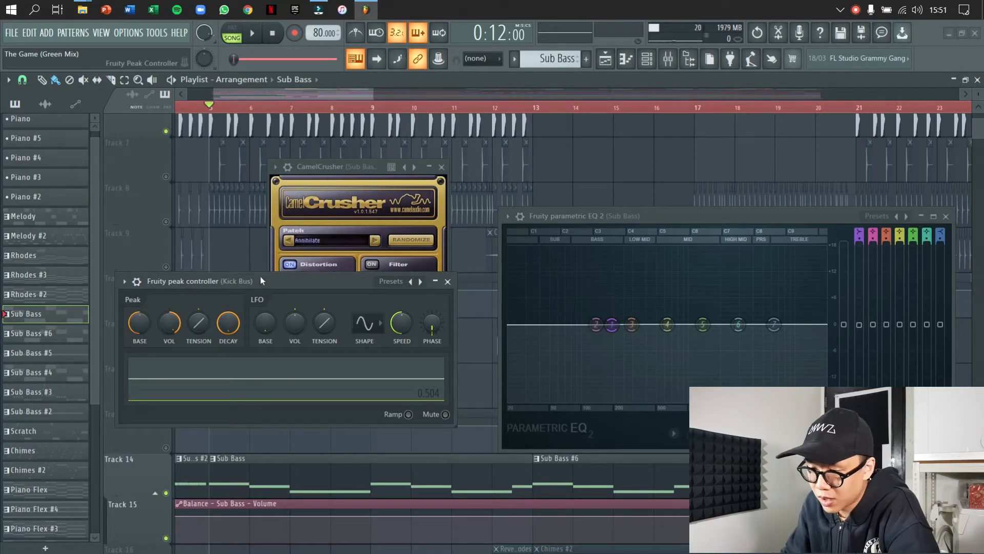
mouse_move(859, 324)
left_mouse_down()
mouse_move(859, 306)
mouse_move(859, 403)
mouse_move(860, 322)
mouse_move(868, 329)
left_mouse_up()
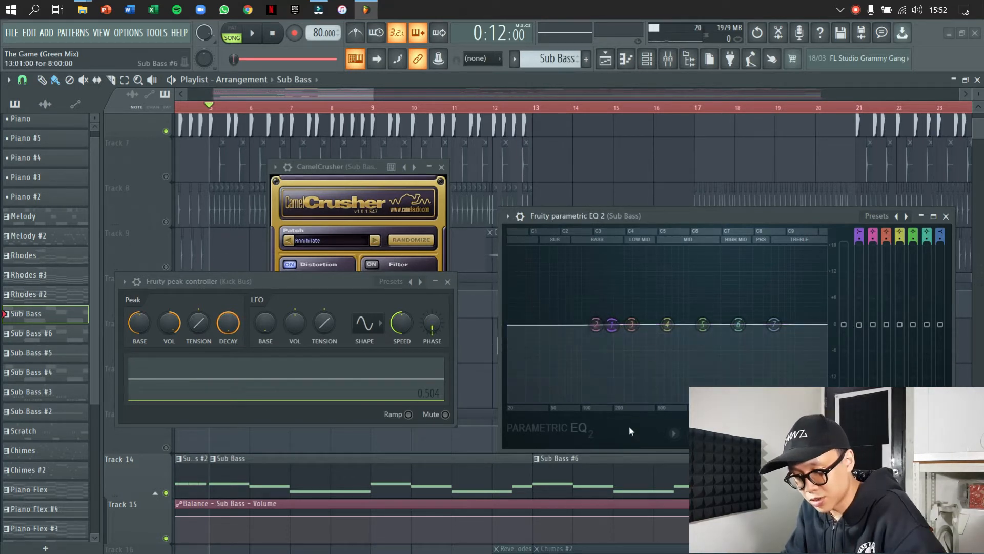
key("space")
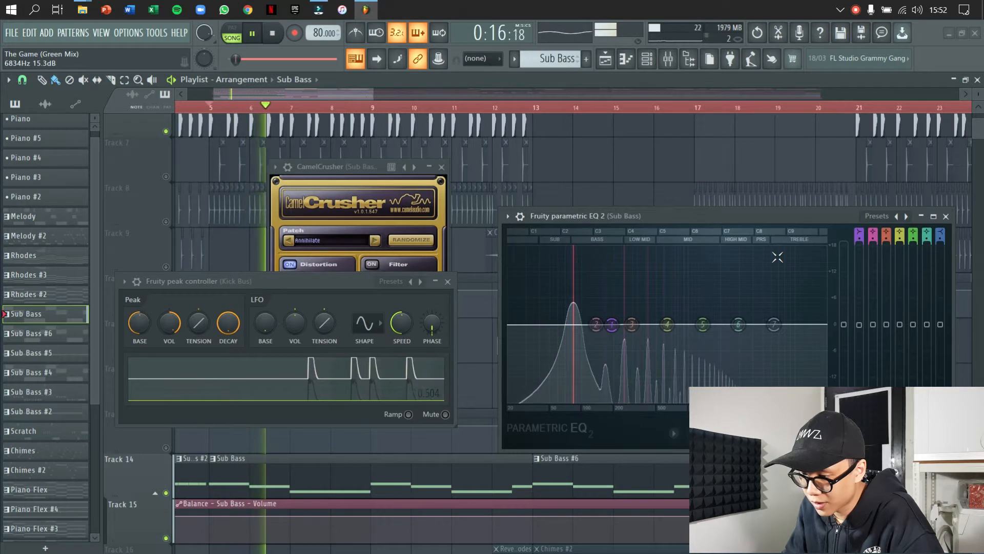
key("space")
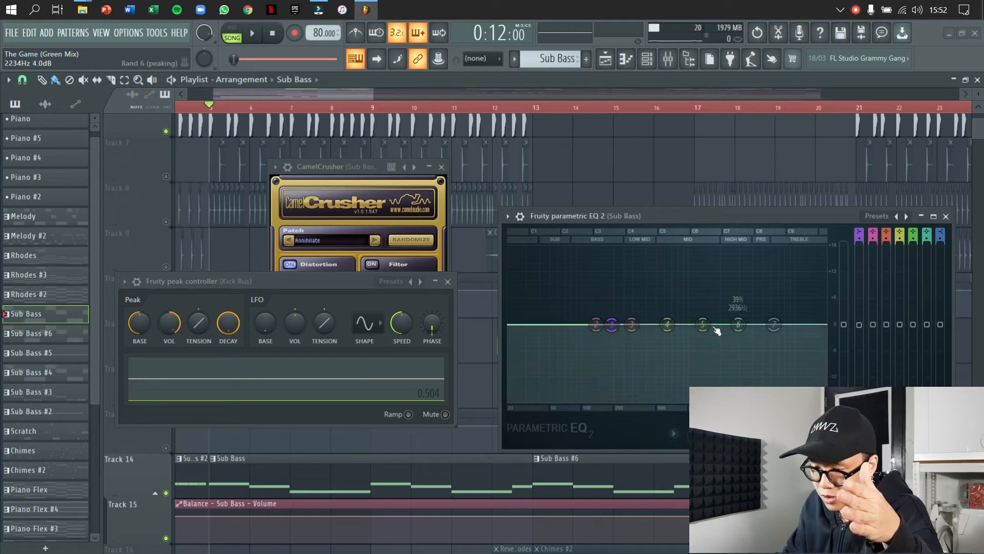
Pull band 1 of the Sub Bass EQ down to -18 dB and back up to about 1.3 dB, and close all plugin windows
left_click_drag(606, 337, 611, 400)
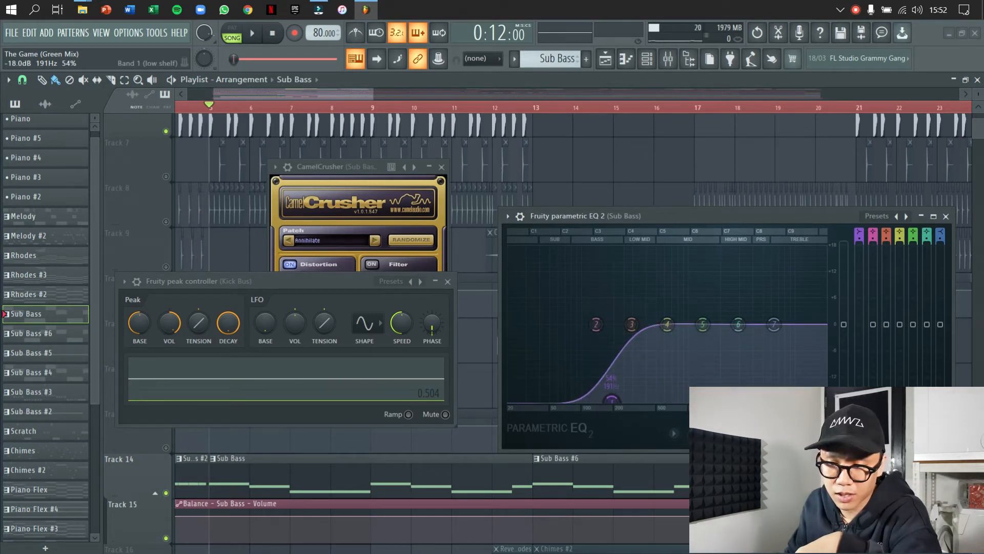
left_click_drag(610, 400, 610, 325)
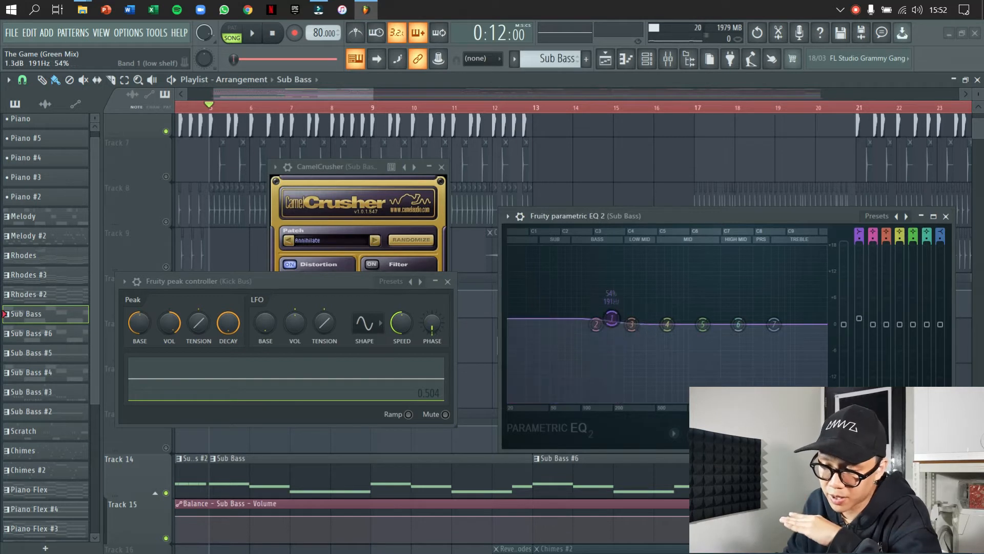
left_click(946, 216)
left_click(447, 281)
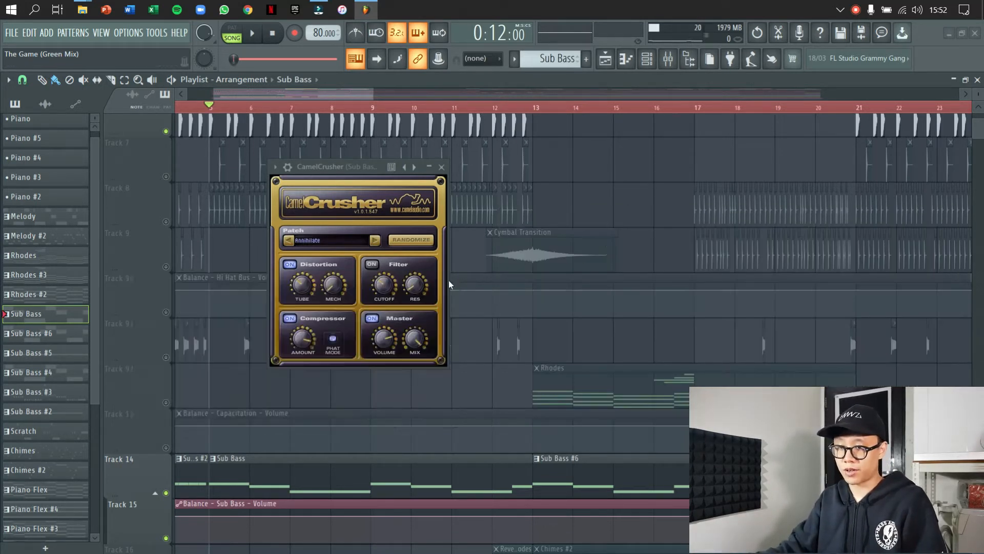
left_click(441, 167)
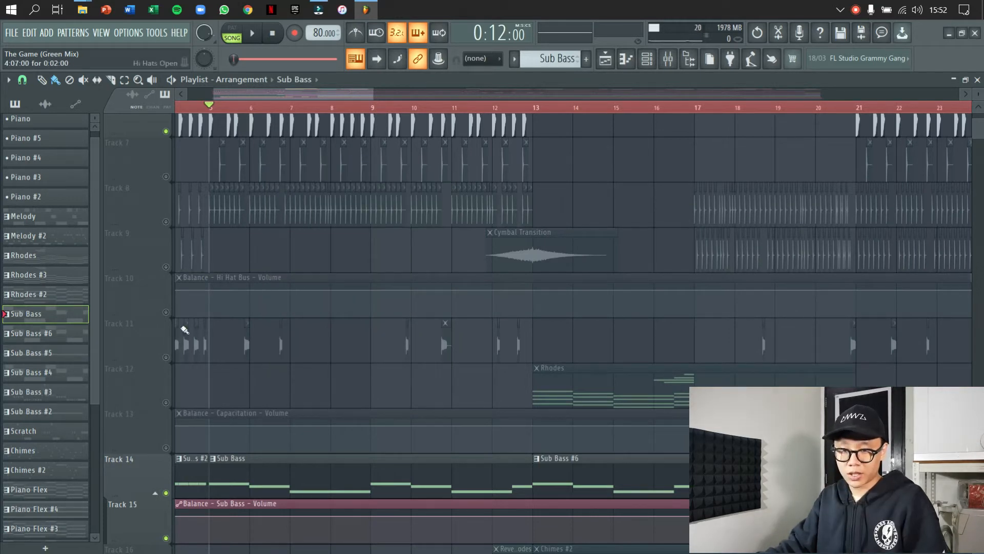
Release the Sub Bass solo and audition the Piano pattern on its own, with the piano Tracks 23 to 26 soloed in the playlist
left_click(167, 357)
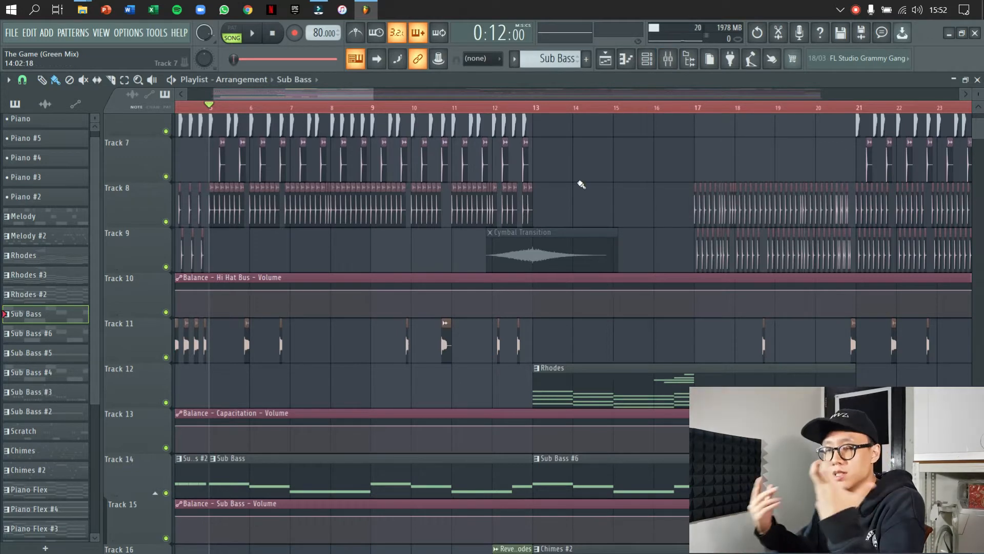
scroll(454, 205, "down", 5)
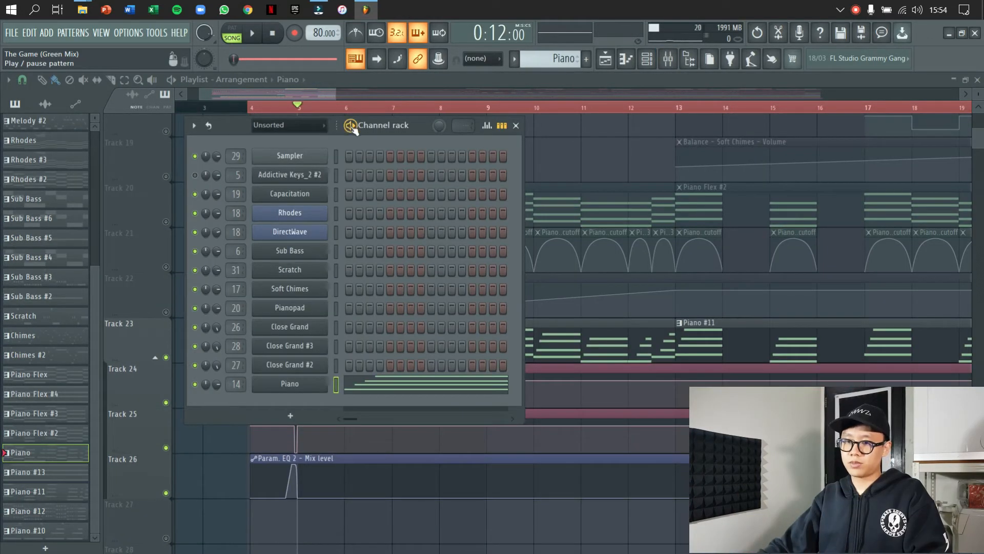
left_click(352, 127)
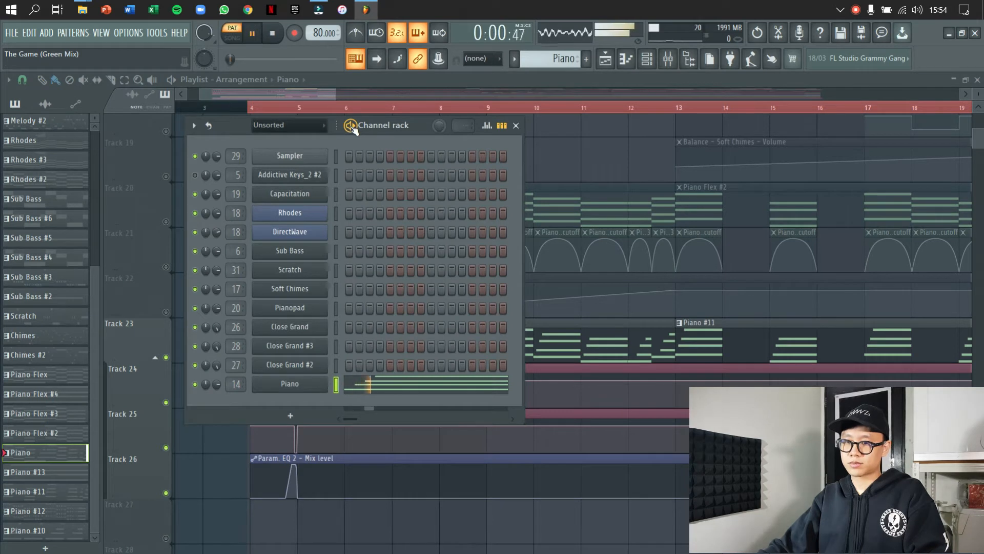
left_click(517, 127)
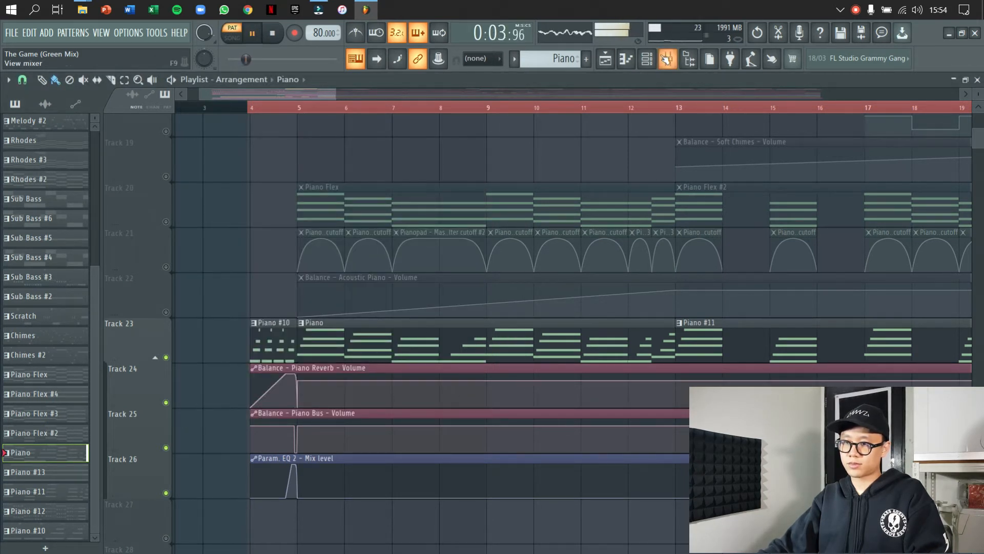
key("space")
Open the Piano channel's Addictive Keys instrument and view its Edit, Gallery and Explore pages for the Studio Grand Intimate preset
left_click(648, 59)
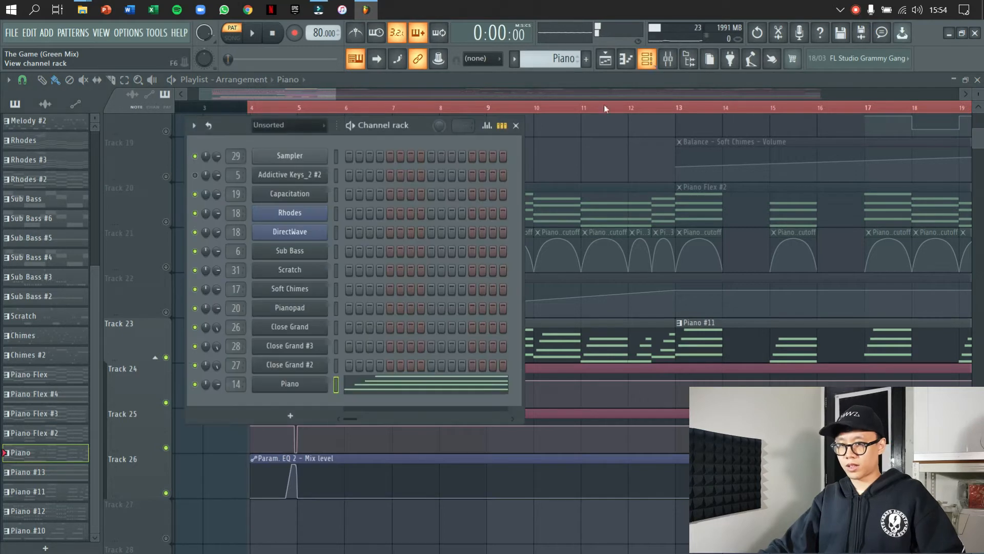
left_click(272, 384)
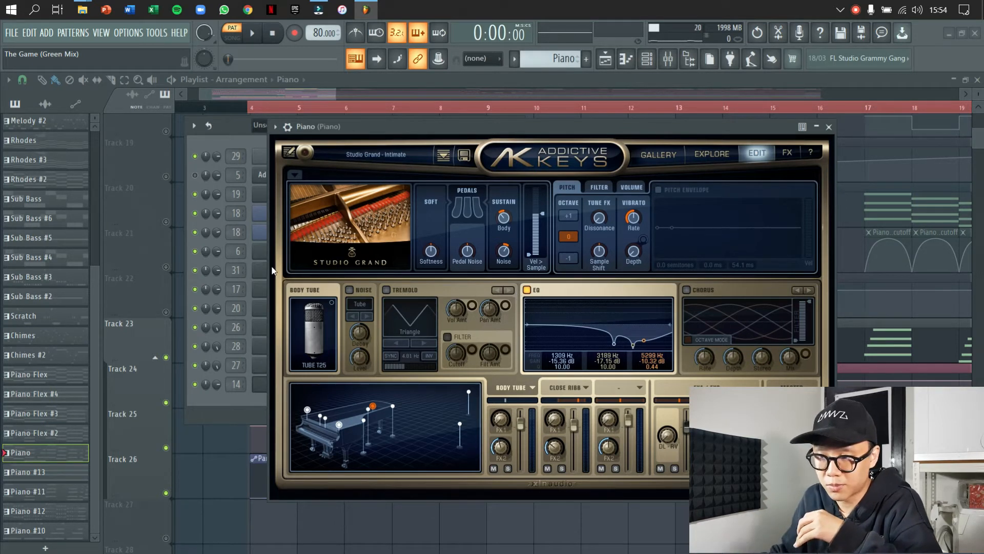
left_click(646, 155)
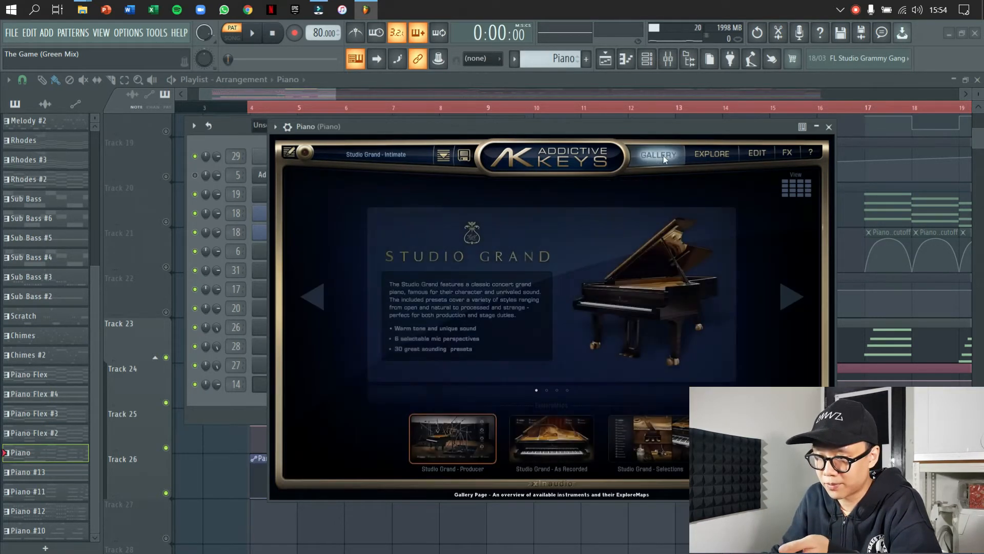
left_click(718, 151)
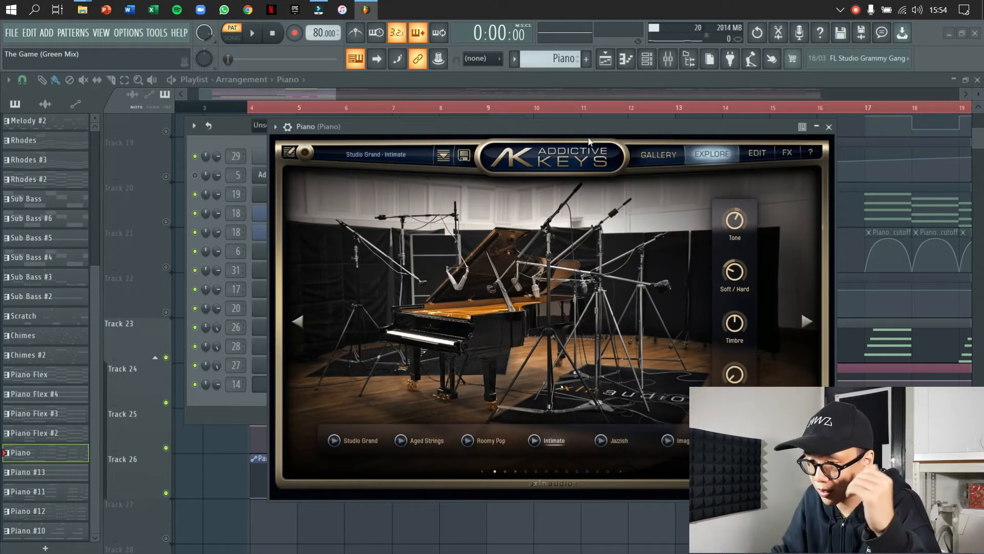
Close the Piano channel's Addictive Keys window and reopen it from the channel rack
left_click_drag(581, 127, 604, 127)
left_click(852, 127)
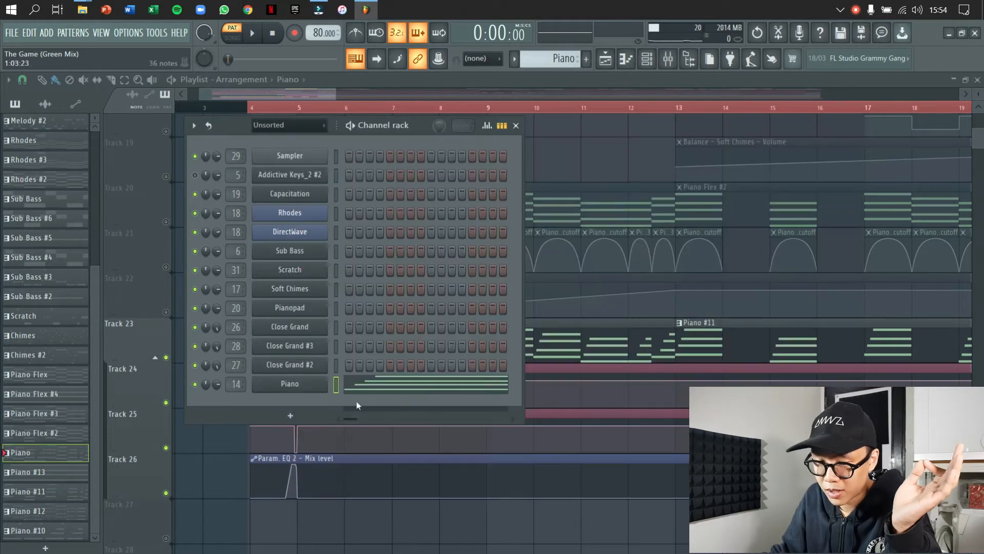
left_click(299, 384)
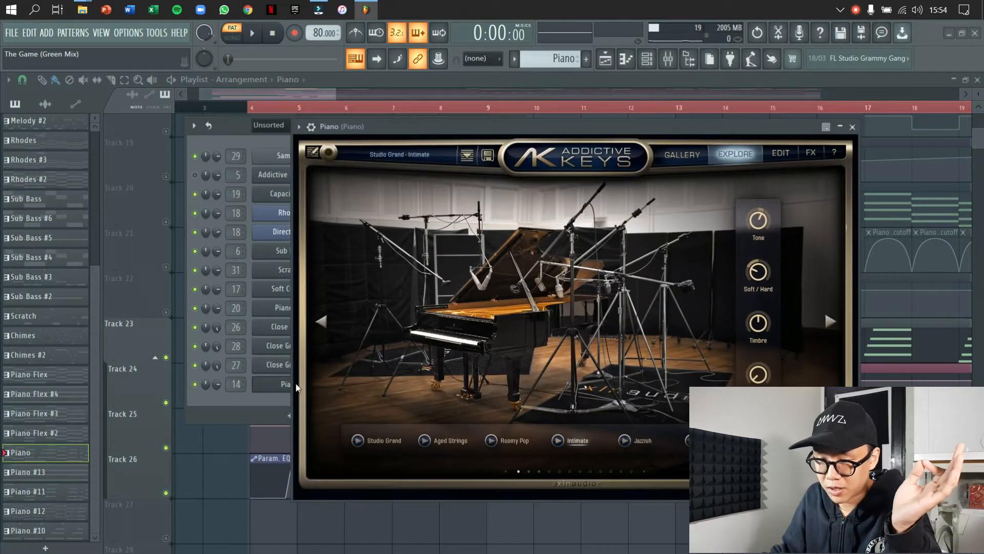
left_click(852, 127)
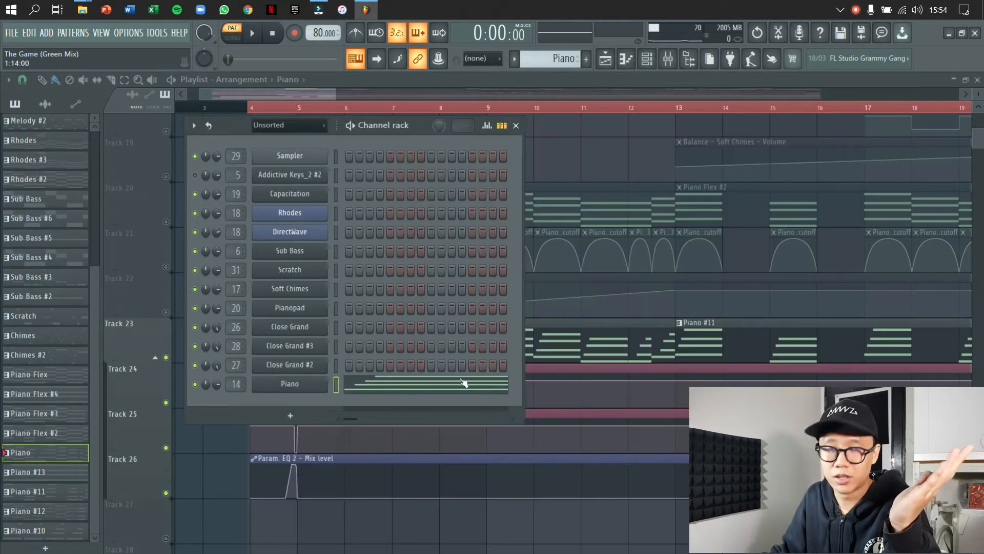
left_click(307, 384)
Show the mixer and compare the effect chains of the Piano, Piano Reverb and Piano Bus inserts
left_click(669, 59)
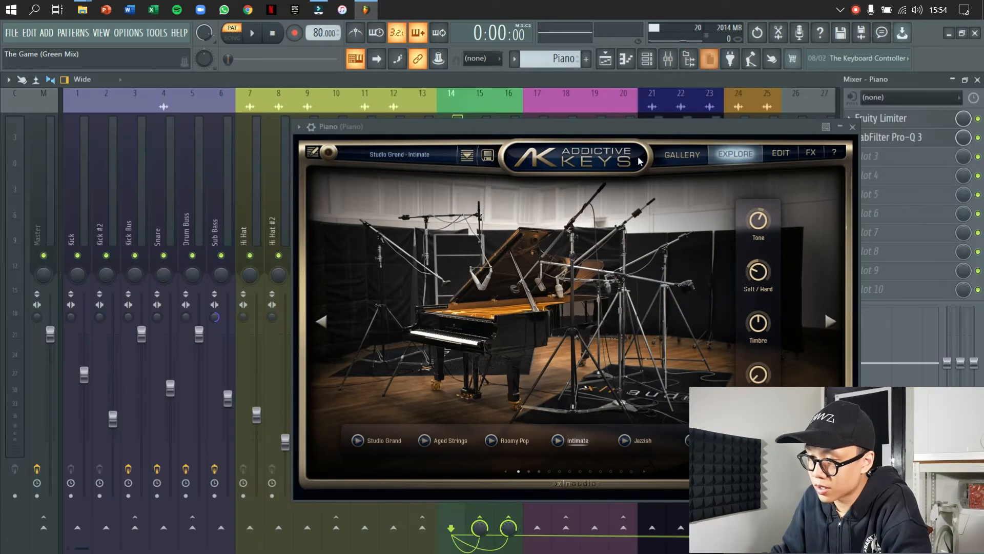
left_click(453, 143)
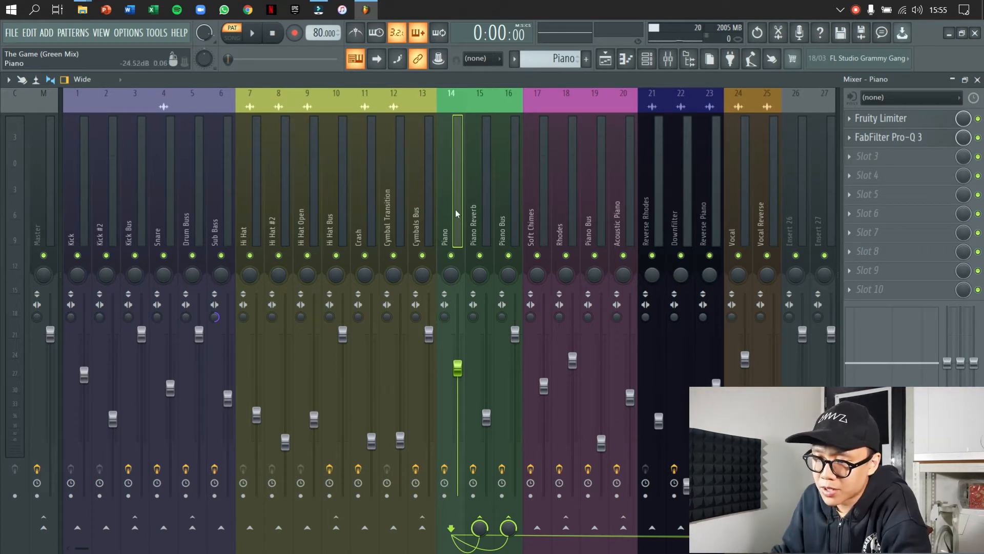
left_click(483, 210)
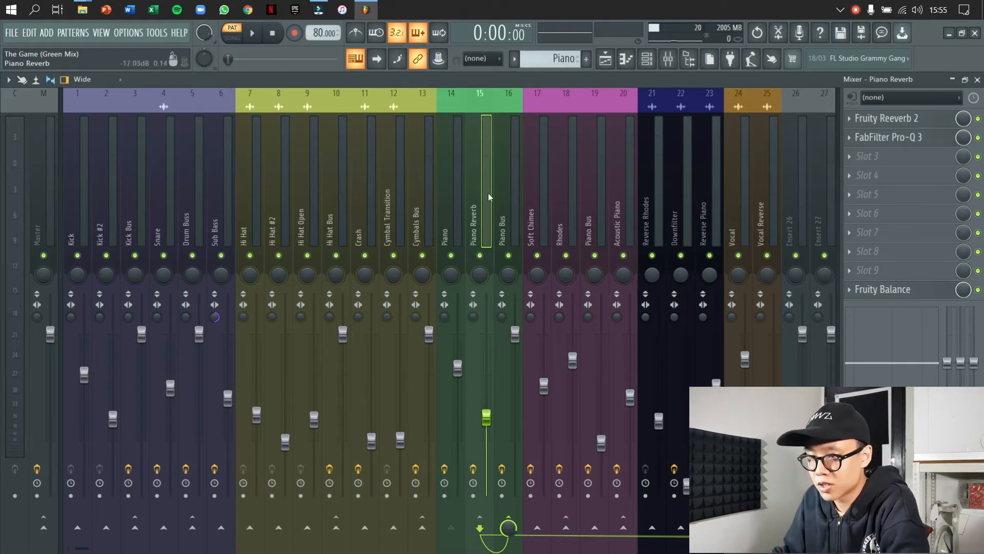
left_click(475, 200)
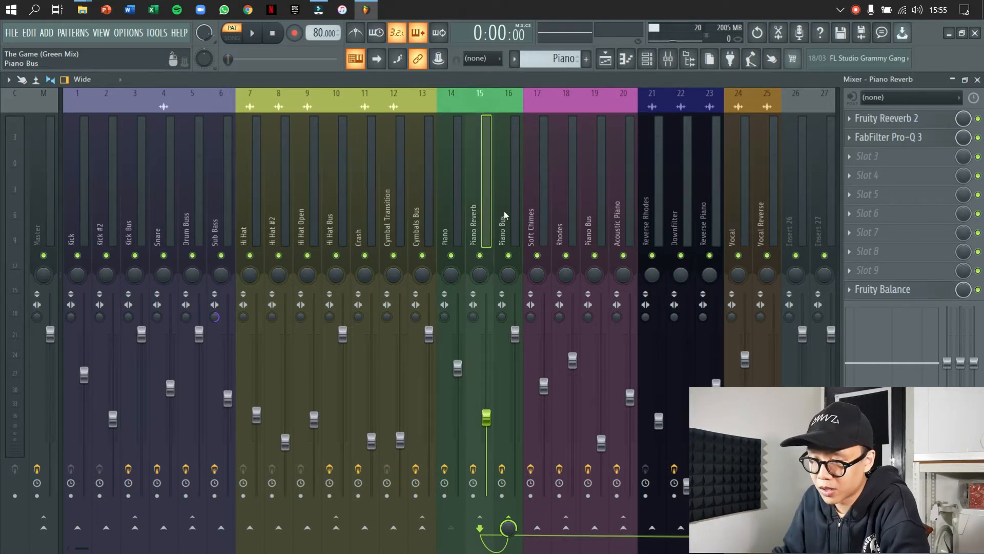
left_click(508, 215)
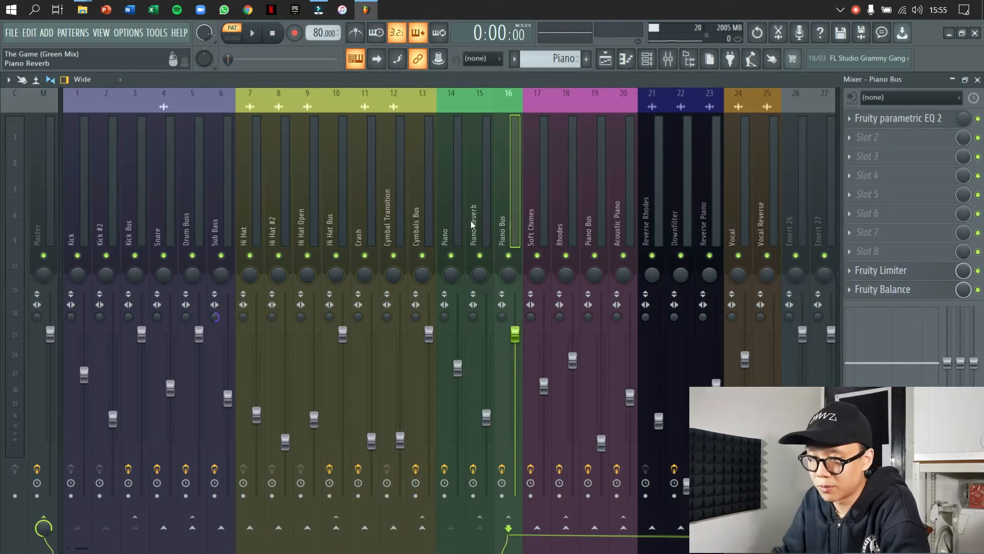
left_click(453, 220)
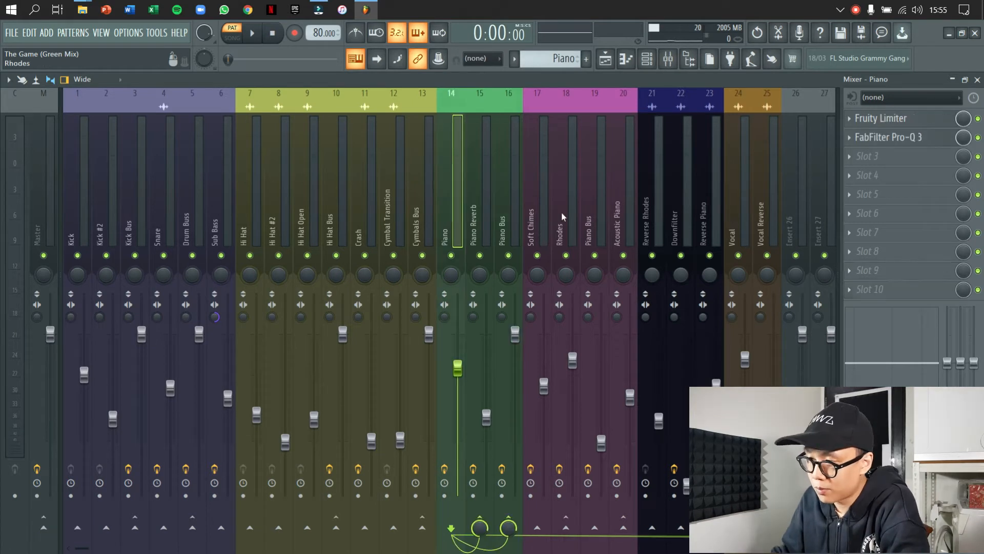
View the Fruity Limiter and FabFilter Pro-Q 3 settings on the Piano insert, closing each plugin window
left_click(906, 120)
left_click_drag(762, 352, 454, 232)
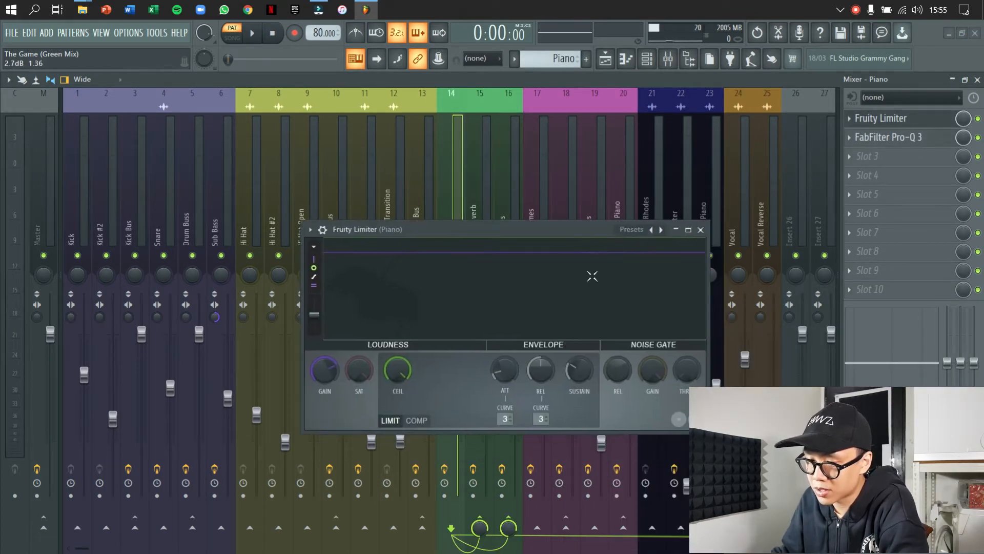
left_click(700, 230)
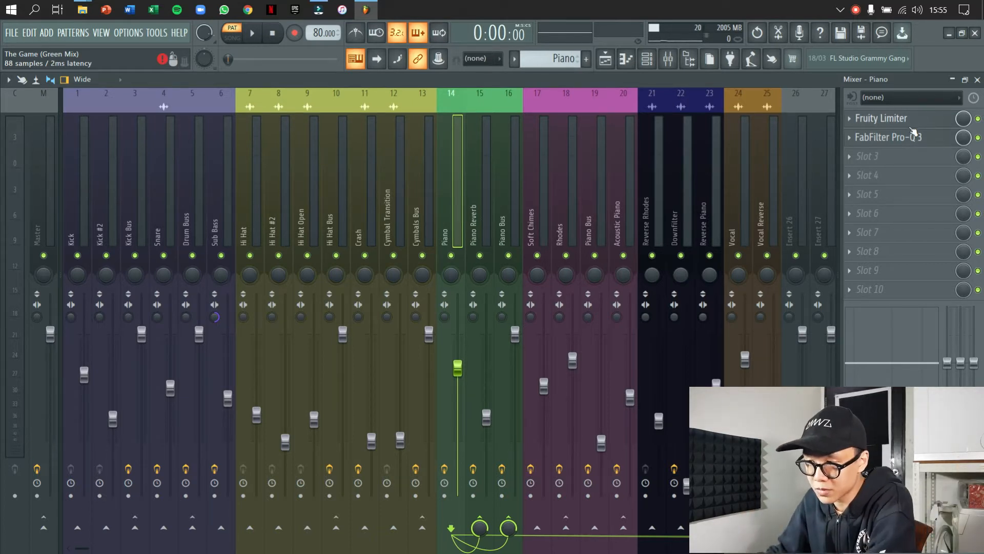
left_click(914, 138)
left_click_drag(576, 221, 459, 208)
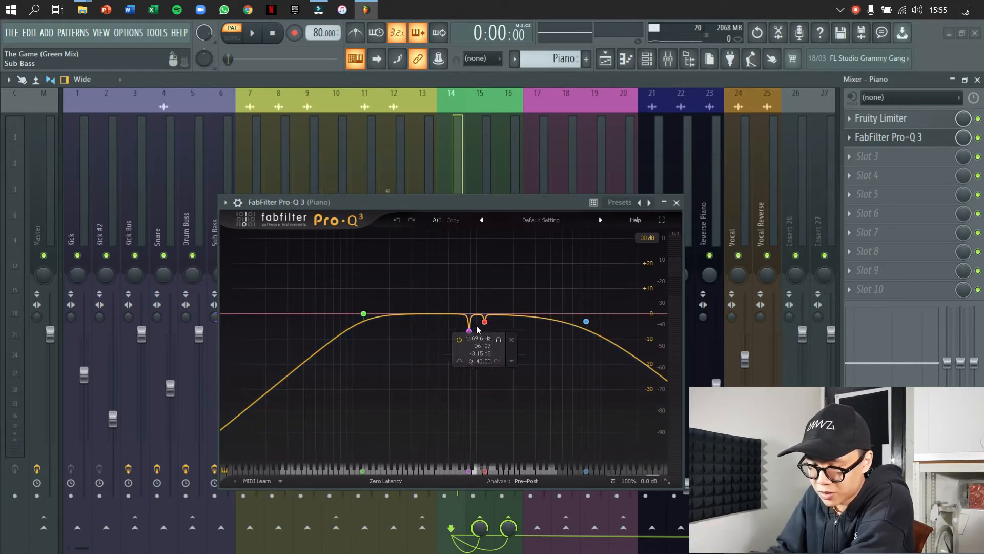
left_click(677, 202)
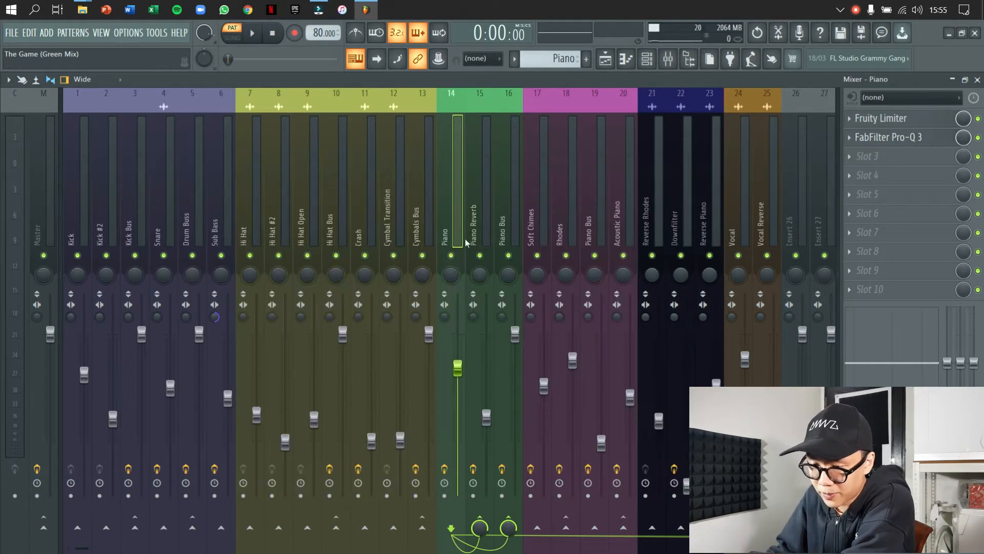
View the Fruity Reeverb 2, FabFilter Pro-Q 3 and Fruity Balance settings on the Piano Reverb insert, closing each plugin window
left_click(474, 212)
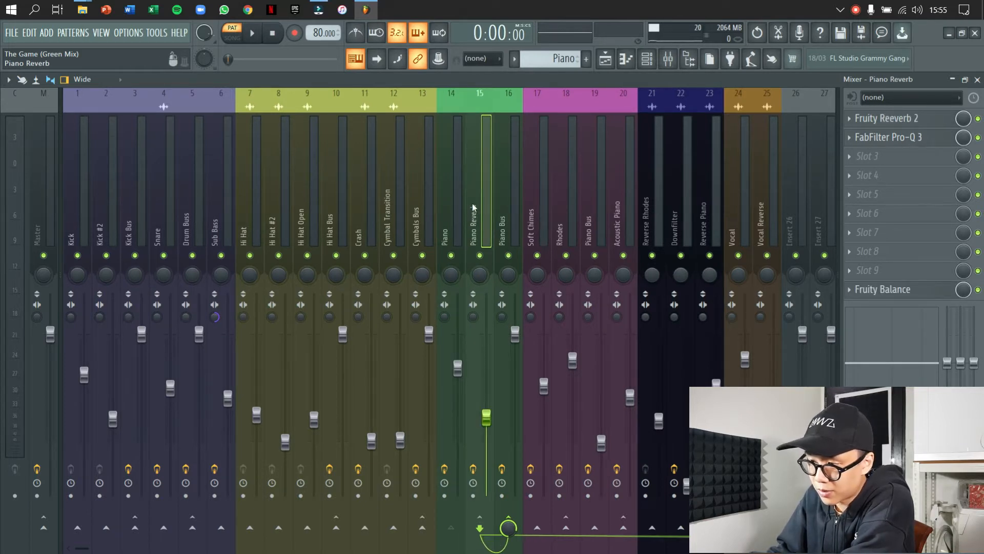
left_click(906, 119)
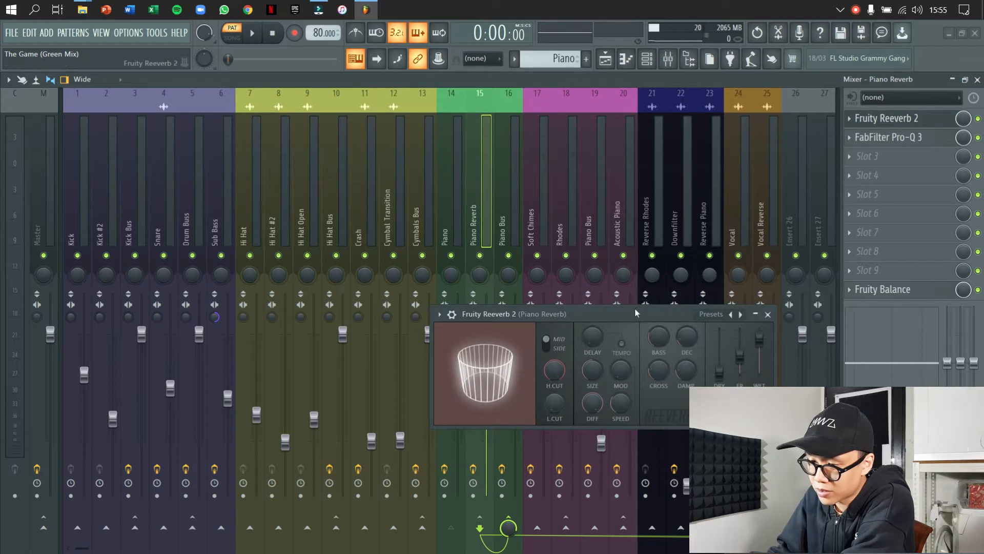
left_click_drag(635, 311, 381, 214)
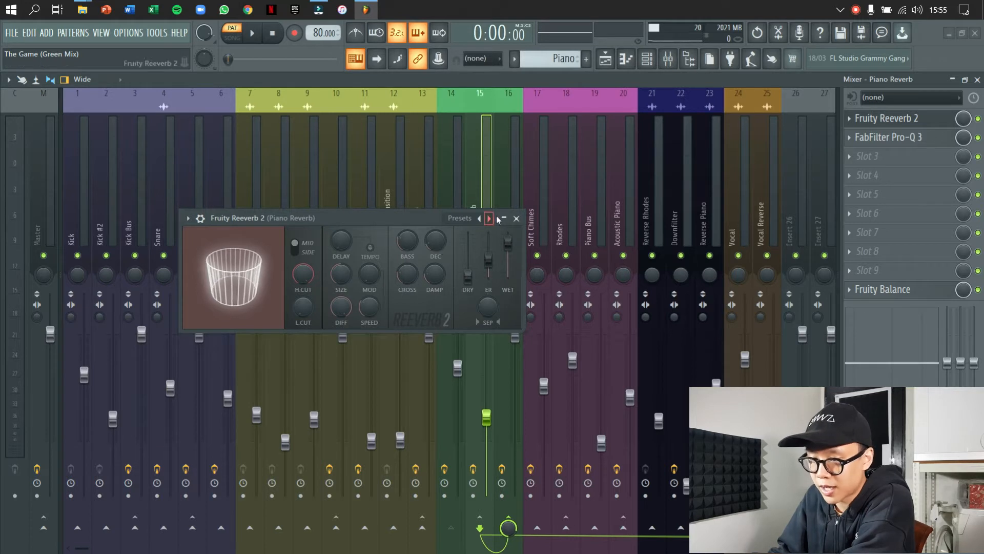
left_click(516, 218)
left_click(919, 140)
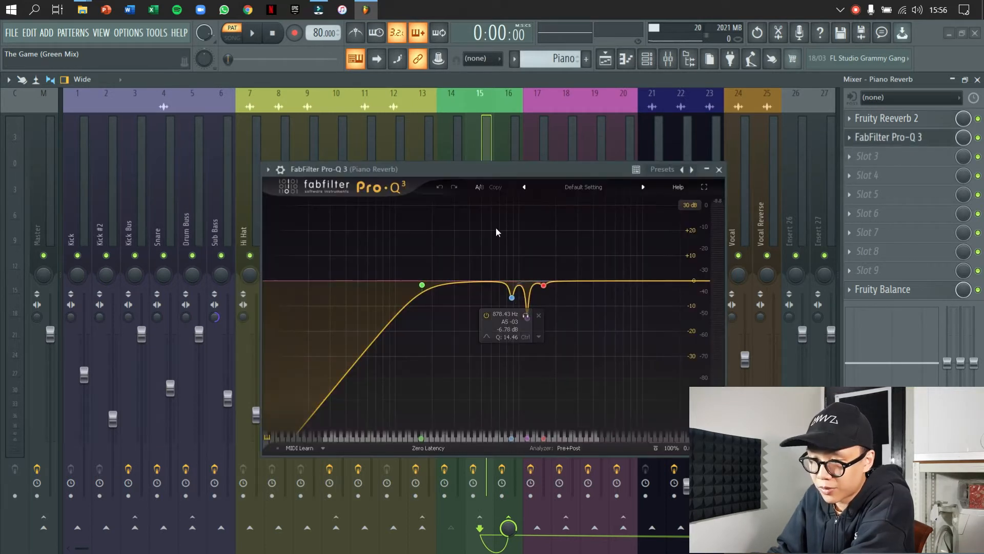
left_click_drag(504, 169, 465, 166)
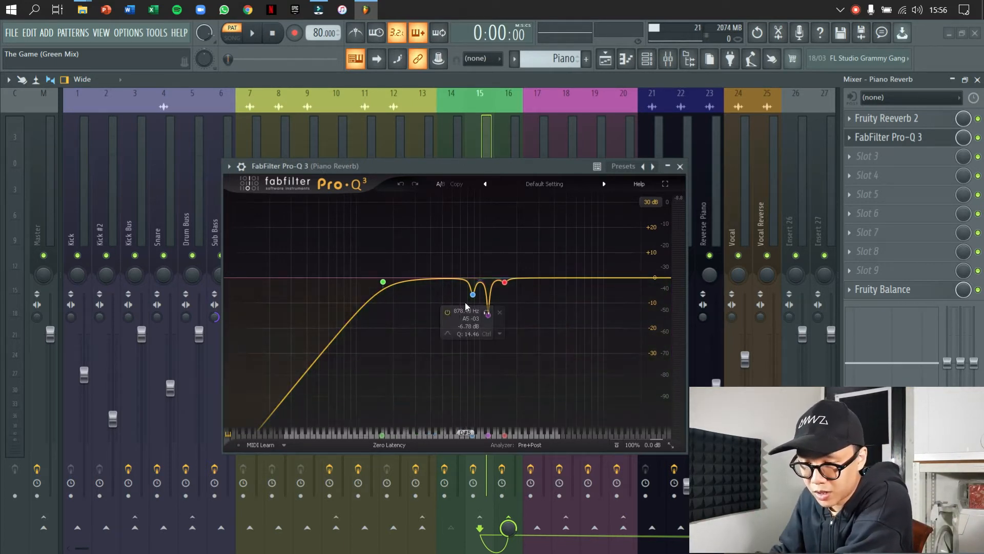
left_click(679, 167)
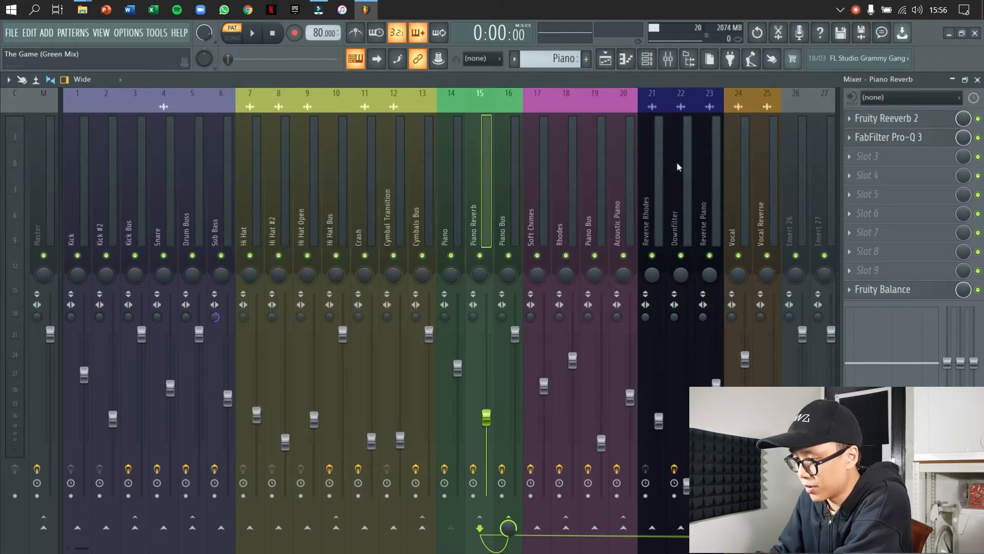
left_click(915, 291)
left_click(270, 182)
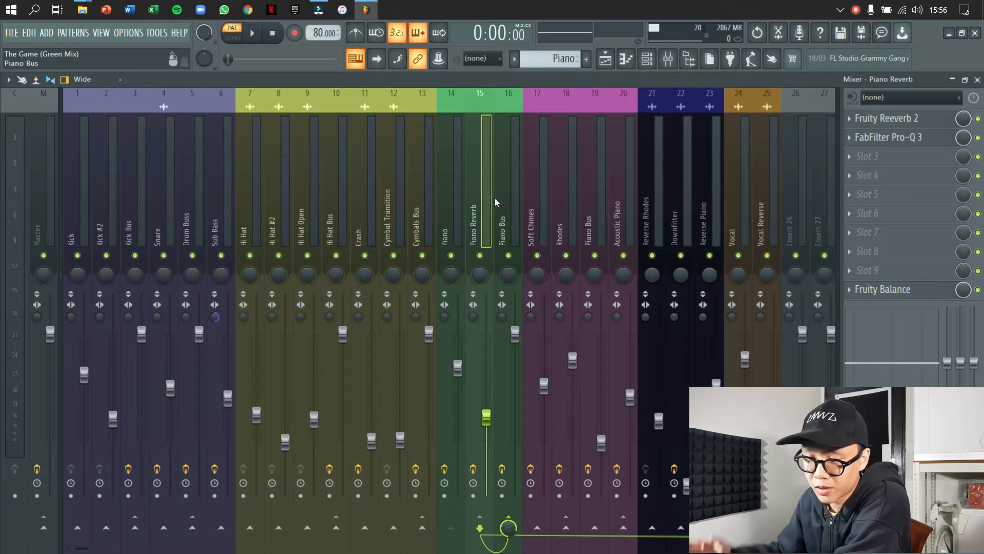
Examine the Fruity Parametric EQ 2 curve and its preset list on the Piano Bus insert, and close the plugin
left_click(503, 210)
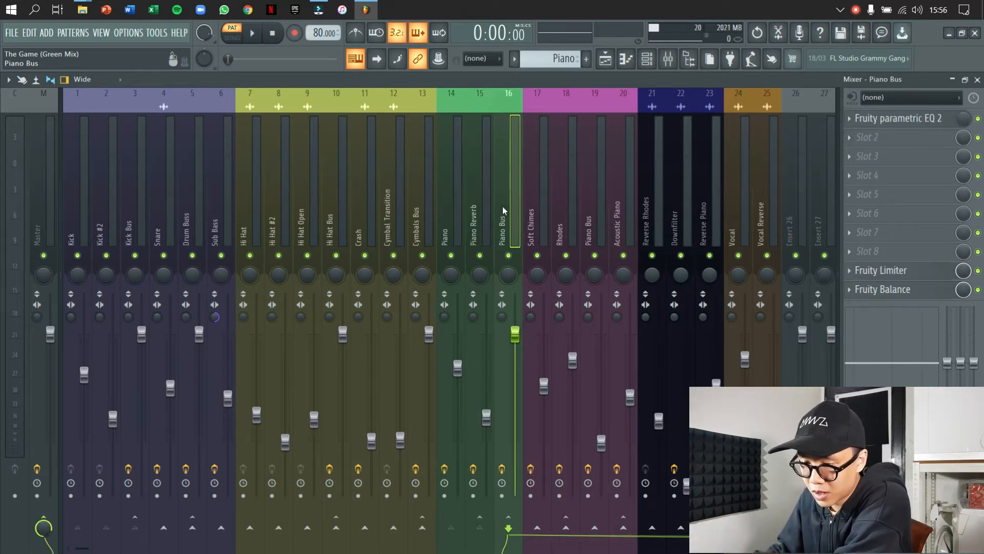
left_click(905, 124)
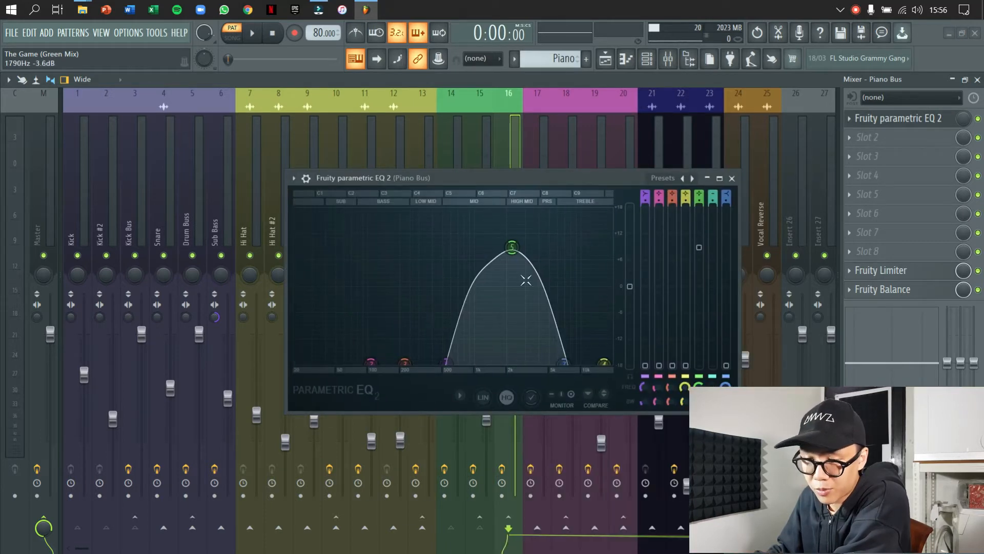
left_click(666, 178)
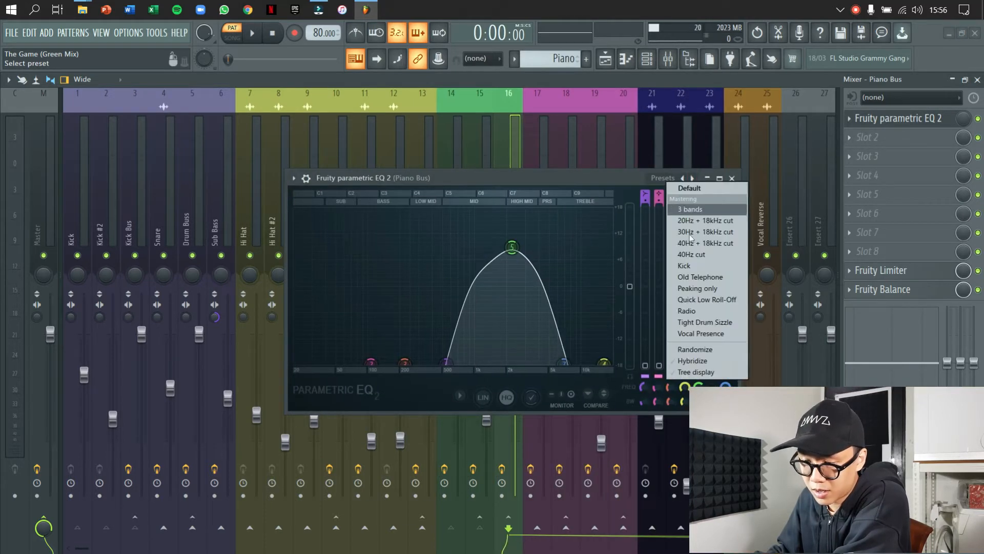
left_click(508, 178)
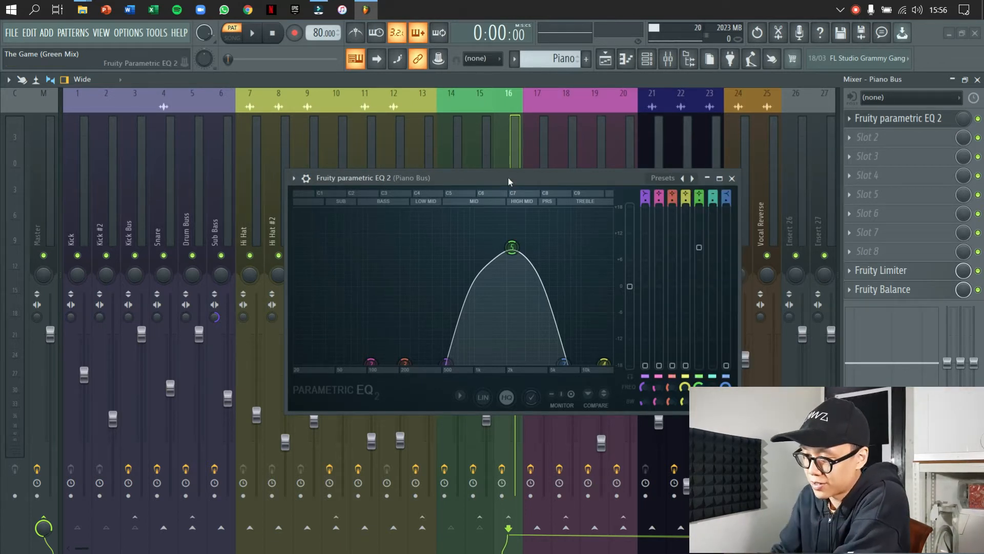
left_click(732, 177)
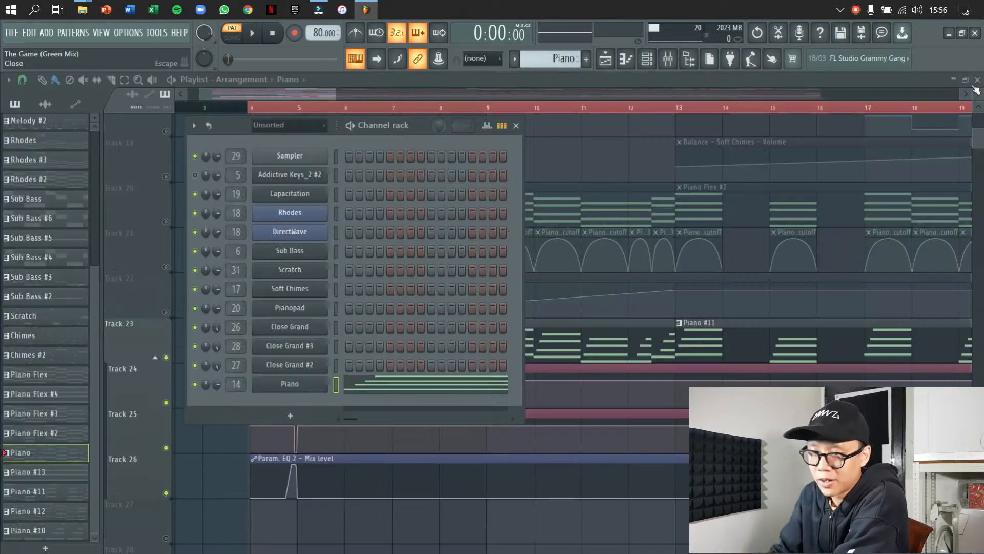
Hide the channel rack and play the soloed piano from bar 4 while watching the Piano Bus Fruity Parametric EQ 2
key("F9")
left_click(516, 125)
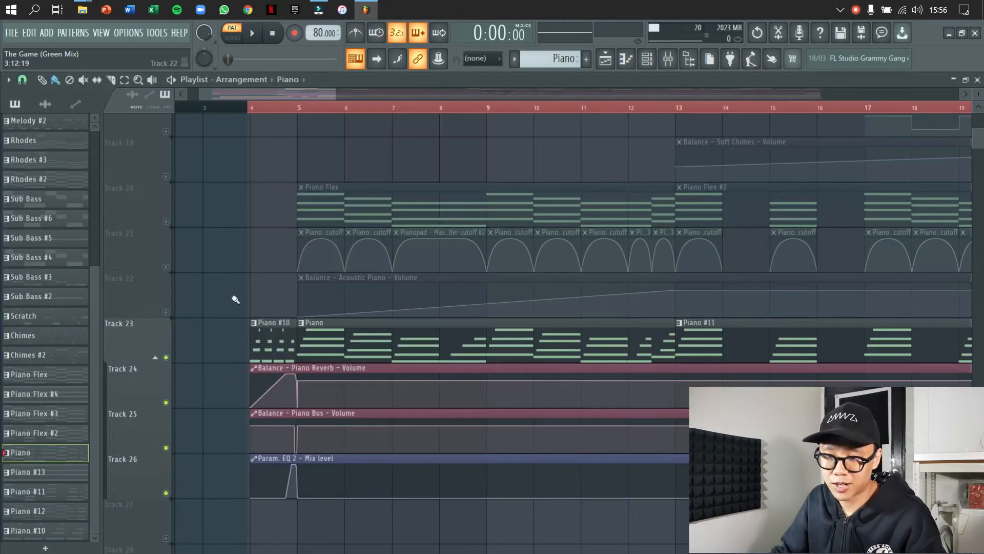
left_click(252, 107)
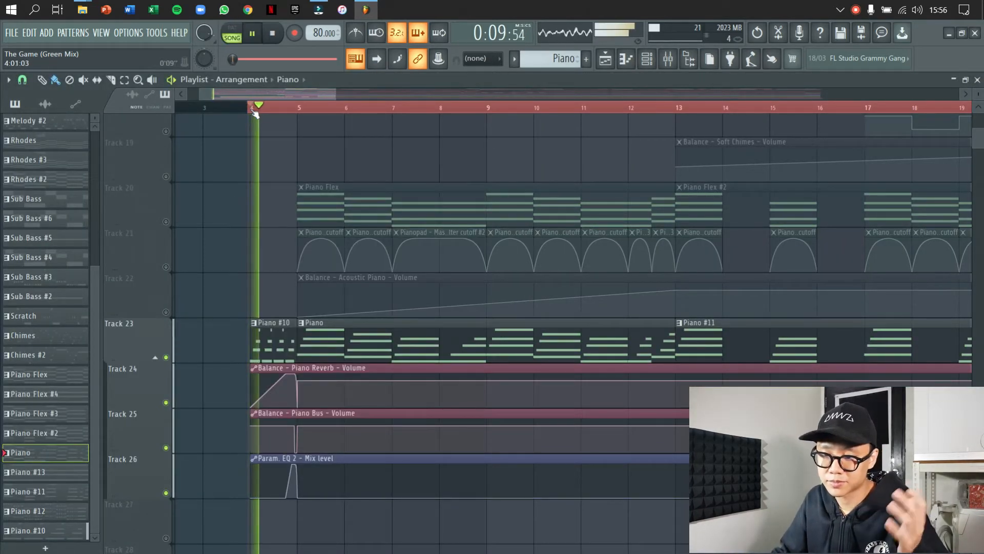
left_click(676, 64)
left_click(903, 119)
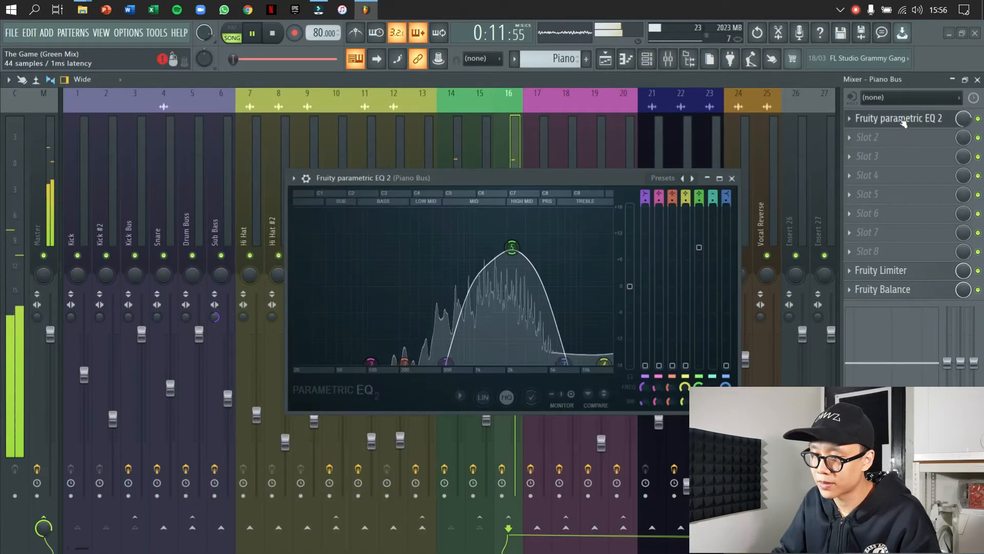
key("space")
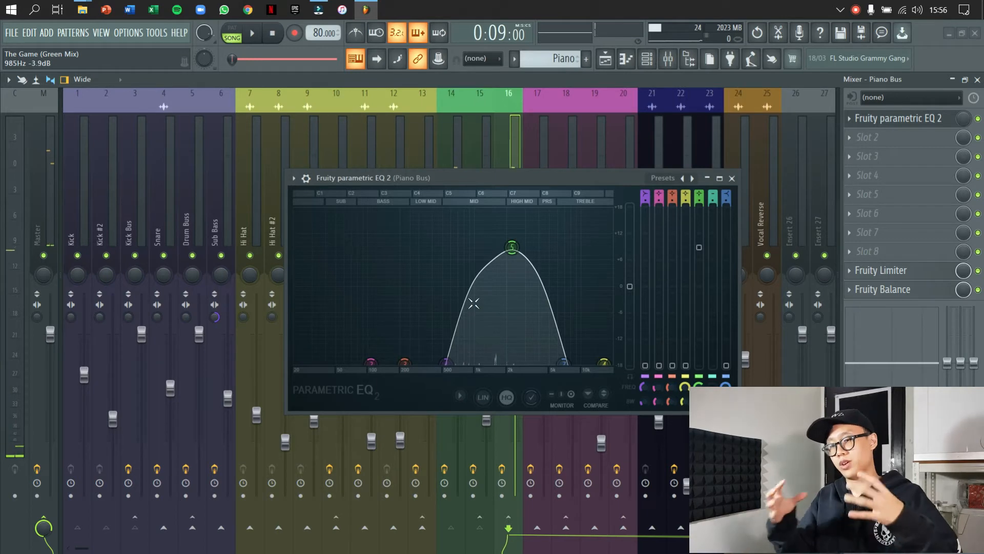
left_click(731, 179)
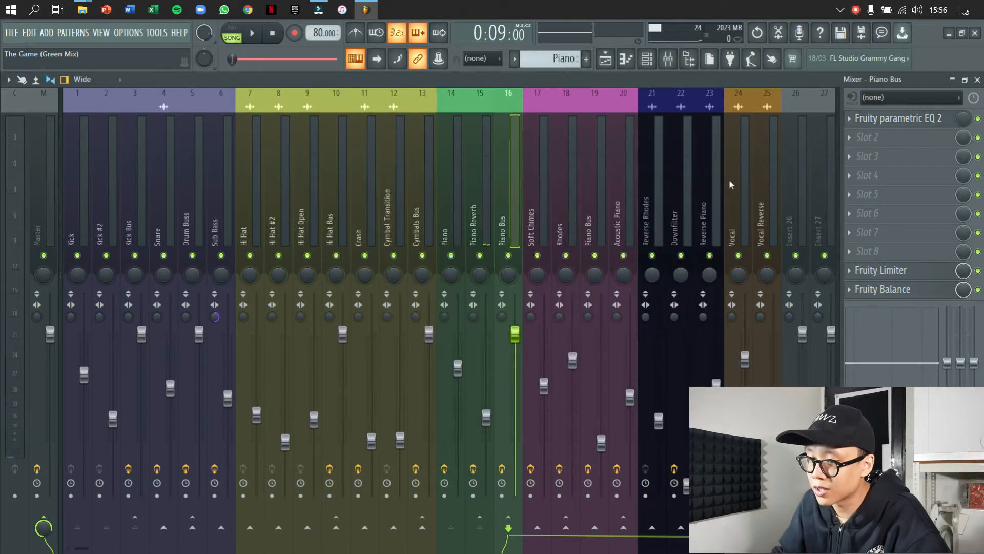
View the Fruity Limiter compressor and Fruity Balance settings on the Piano Bus insert, closing each plugin window
left_click(912, 268)
left_click_drag(818, 226, 488, 232)
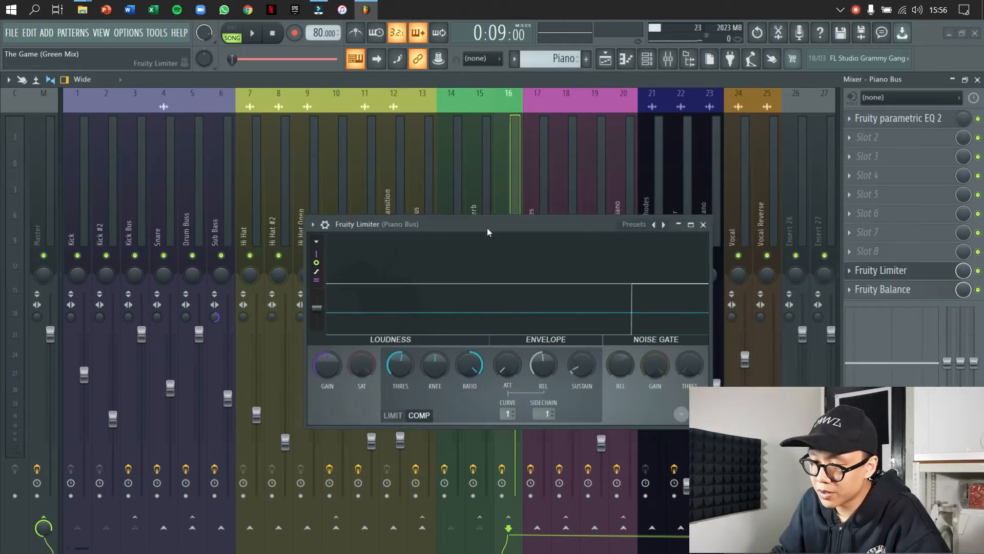
left_click(703, 225)
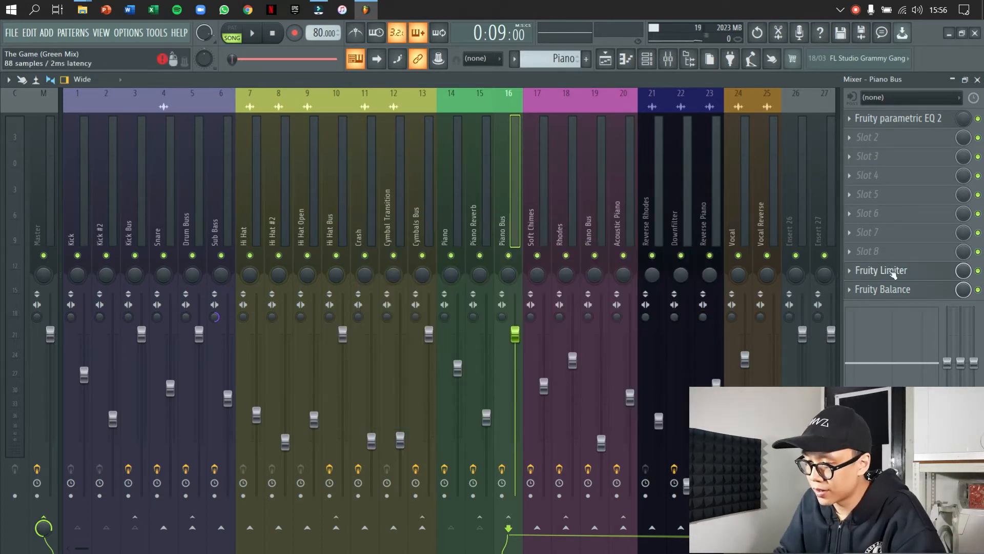
left_click(906, 289)
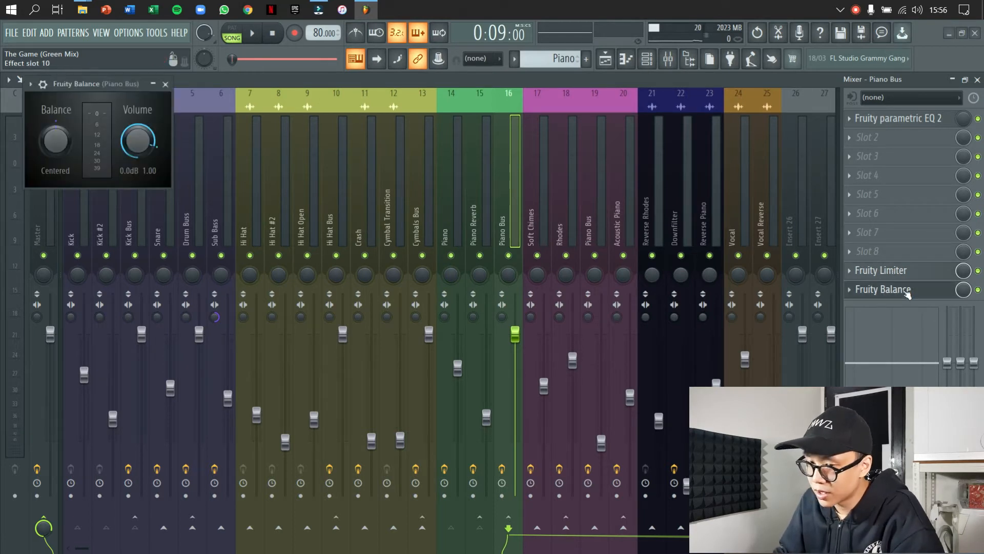
left_click_drag(74, 85, 201, 102)
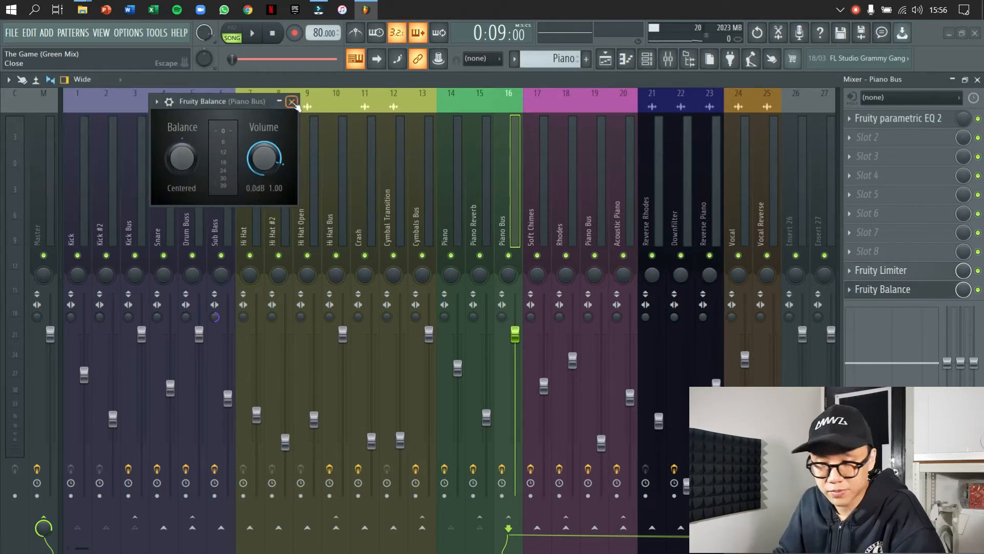
left_click(292, 102)
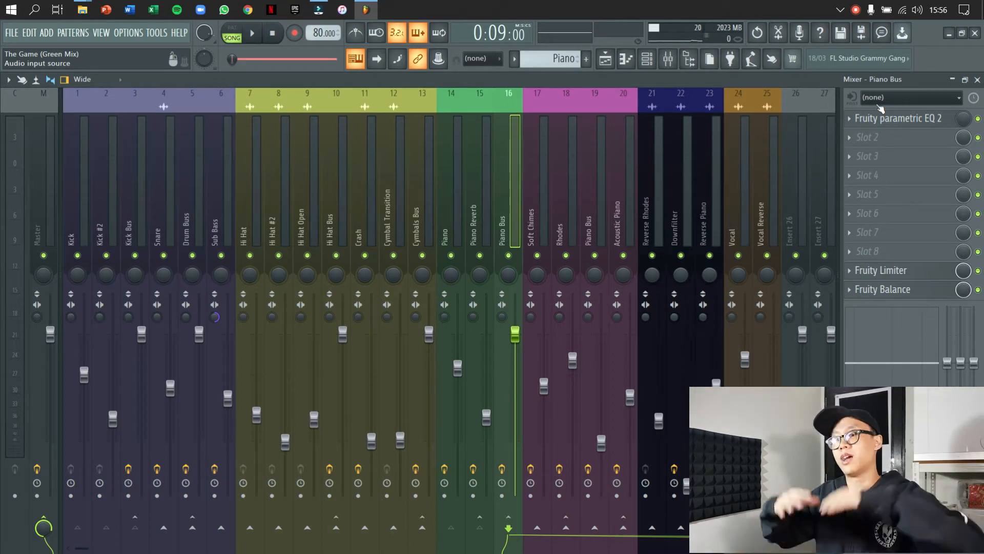
Close the mixer, unmute playlist tracks 20 to 22 and mute tracks 23 to 26
left_click(977, 80)
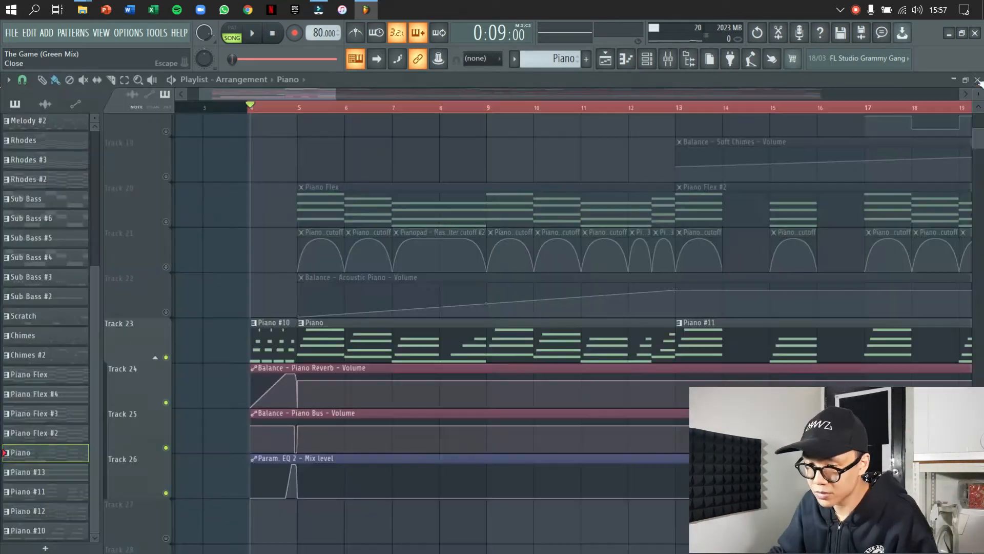
scroll(480, 302, "down", 2)
left_click(172, 314)
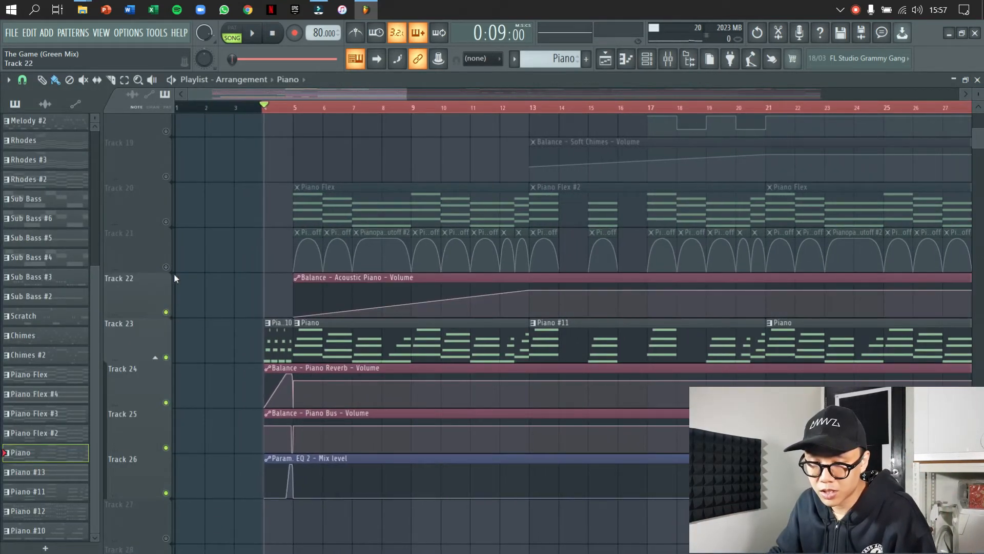
left_click(171, 268)
left_click(169, 223)
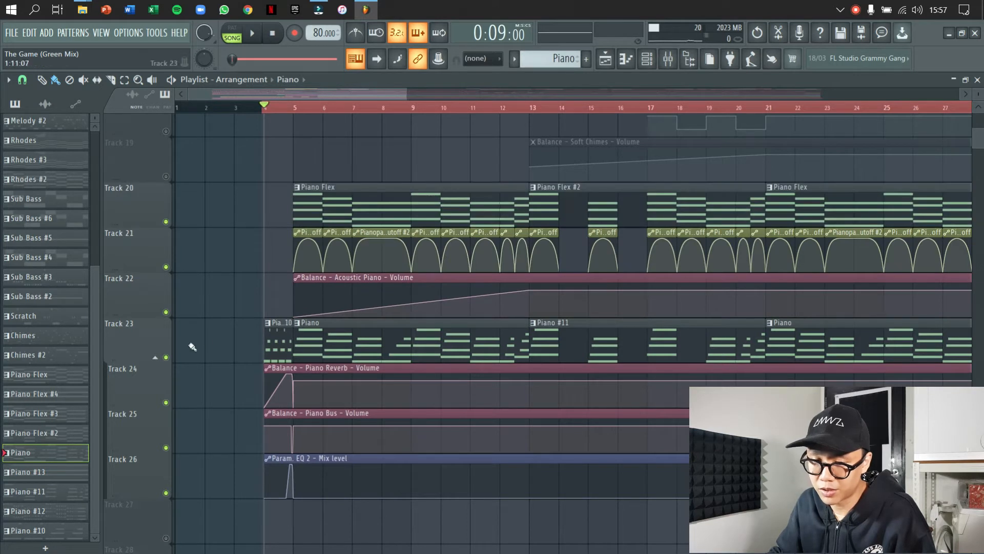
left_click(166, 358)
left_click(166, 403)
left_click(167, 448)
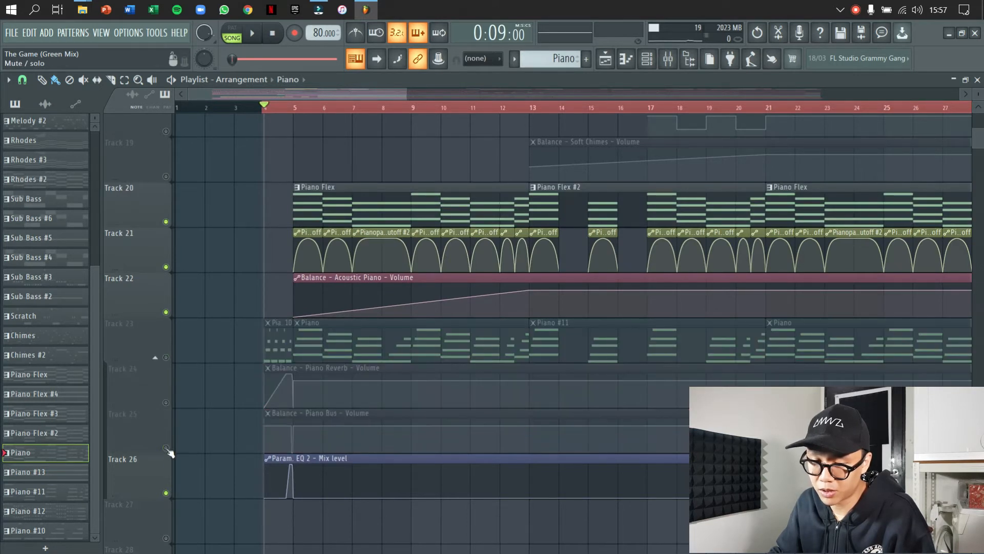
left_click(166, 493)
Play the Piano Flex part from bar 9 and check its signal in the mixer
scroll(306, 182, "up", 2)
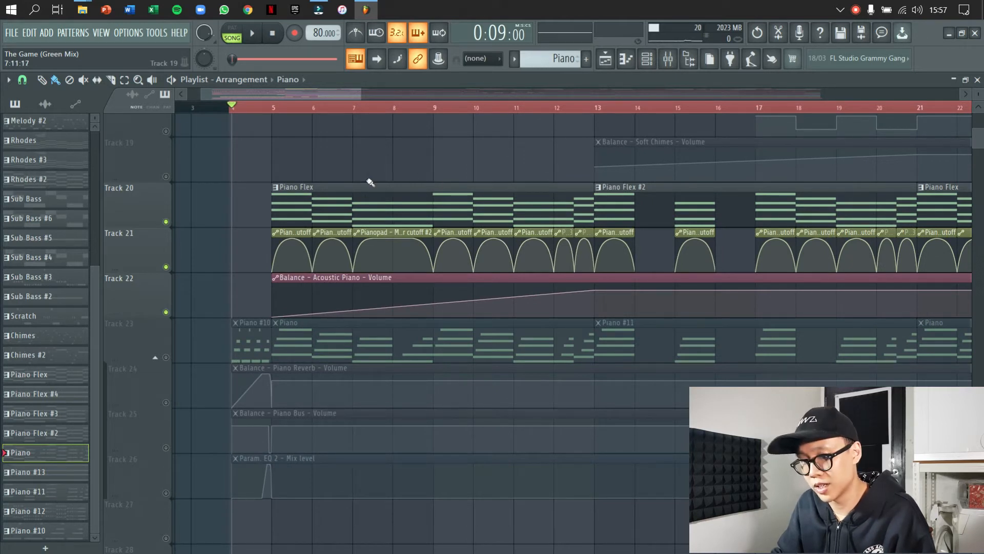
left_click(432, 107)
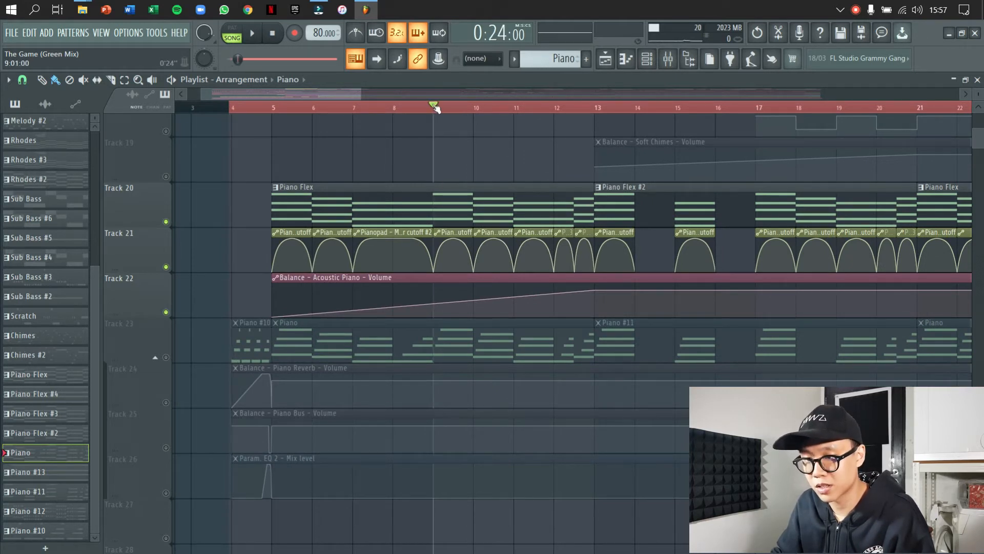
key("space")
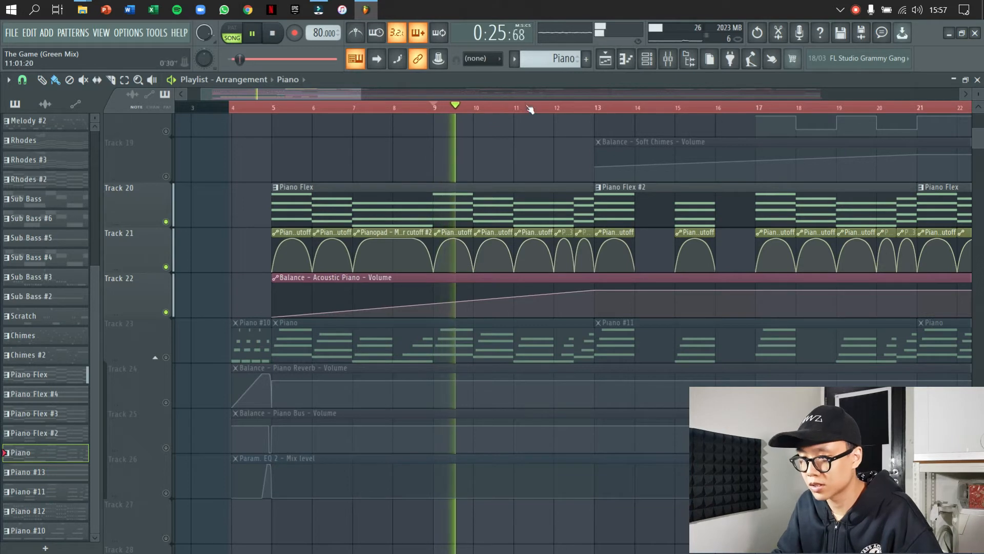
left_click(667, 59)
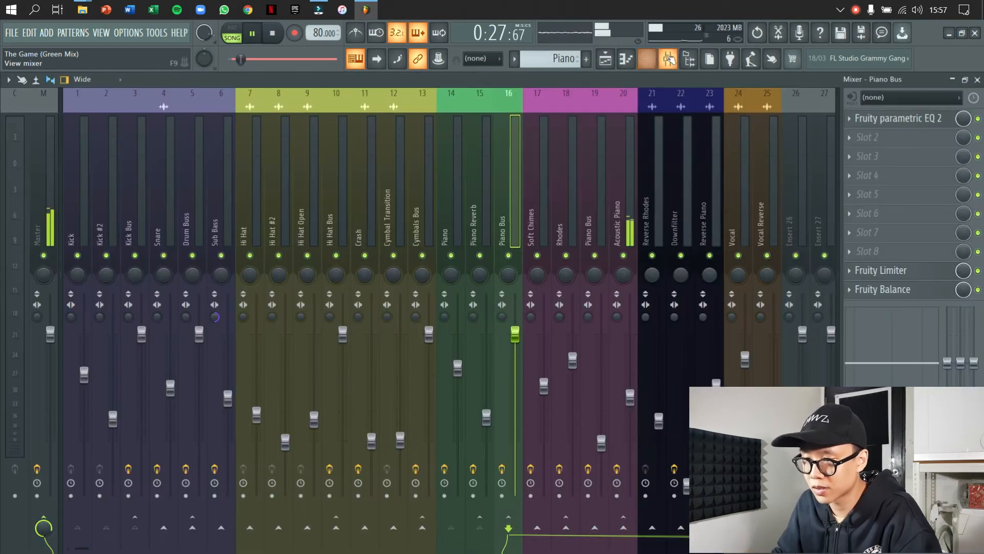
left_click(668, 59)
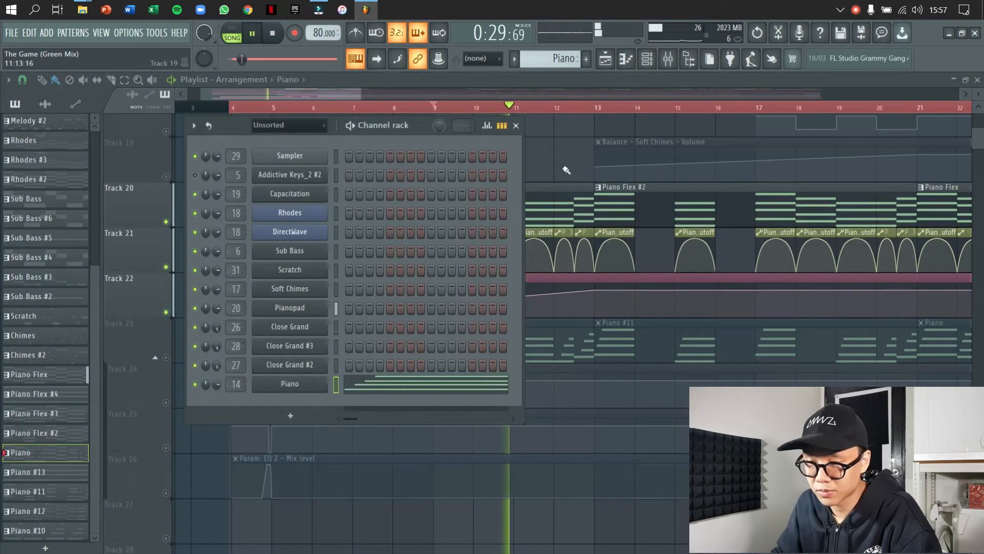
Stop playback, view the Pianopad FLEX instrument used by the Piano Flex pattern, and close the plugin and channel rack
left_click(566, 198)
left_click(647, 59)
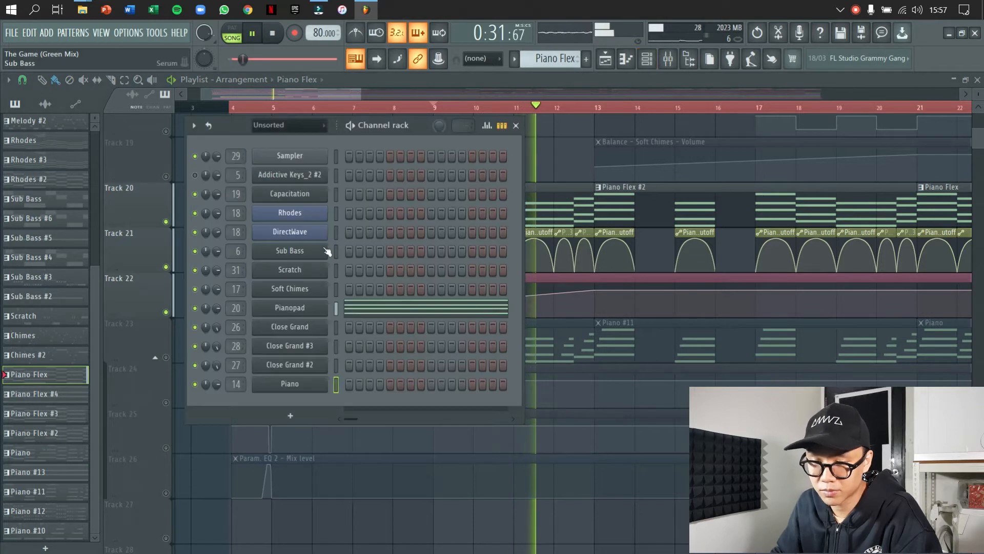
key("space")
left_click(299, 307)
left_click_drag(382, 135, 453, 73)
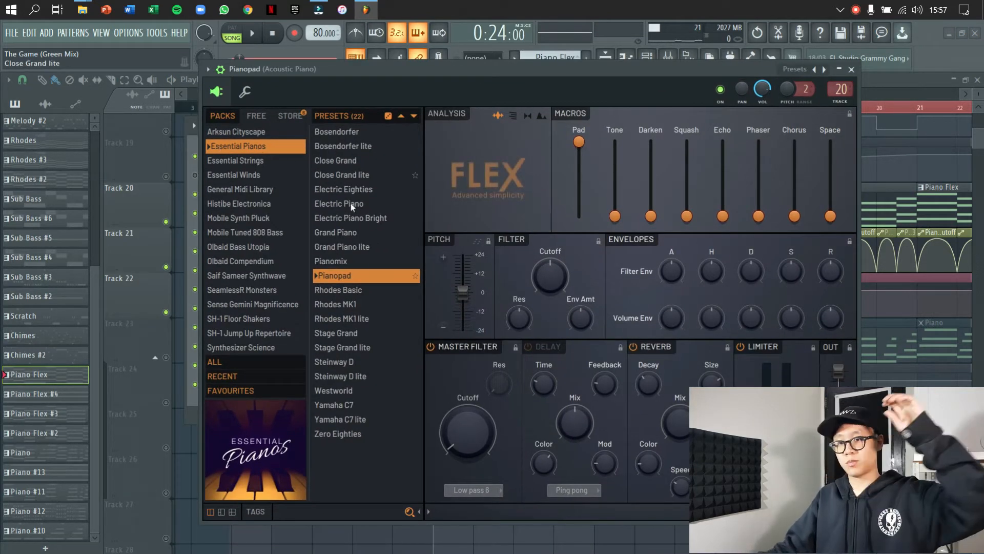
left_click(851, 69)
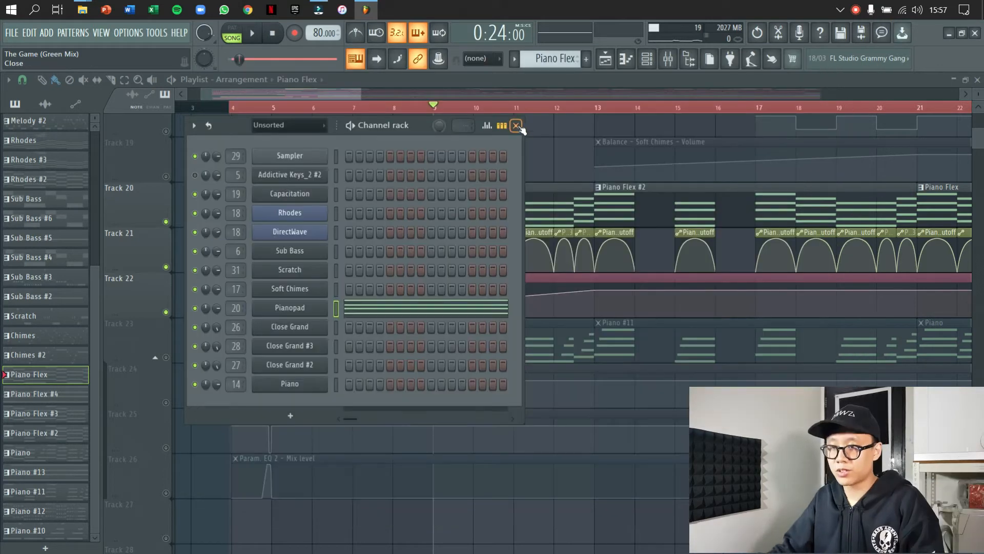
left_click(518, 126)
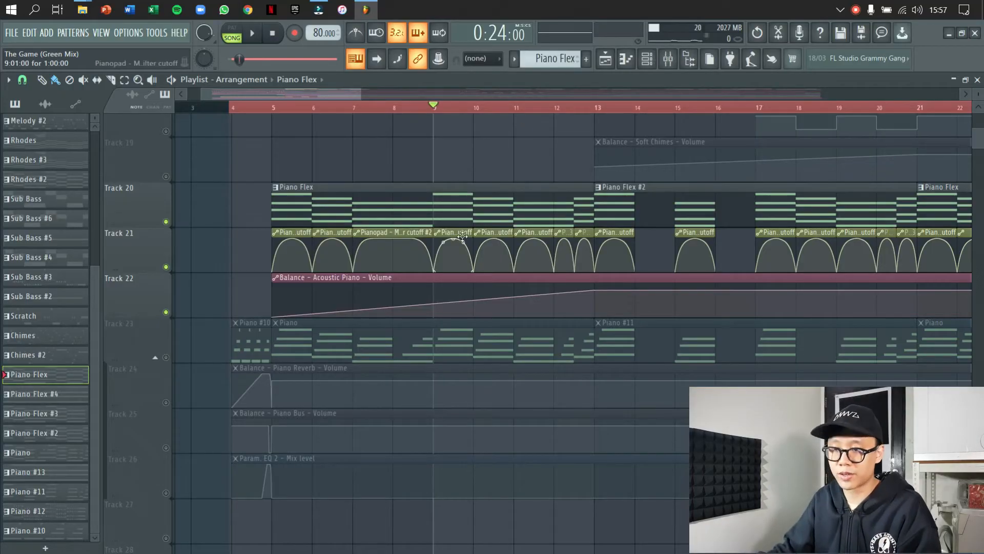
Examine the Pianopad master filter cutoff automation clips on Track 21 around bar 9
scroll(470, 237, "up", 4)
scroll(470, 237, "up", 2)
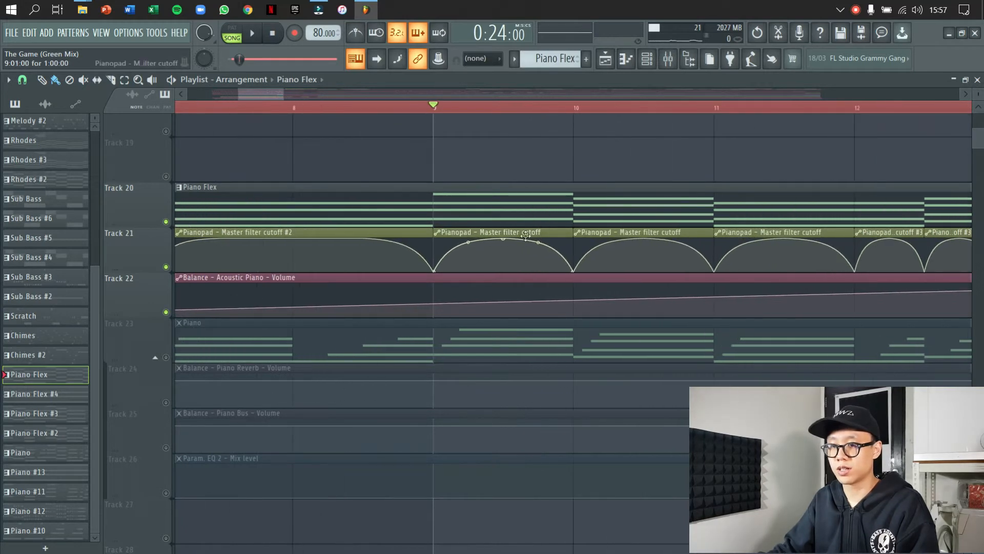
scroll(634, 193, "down", 5)
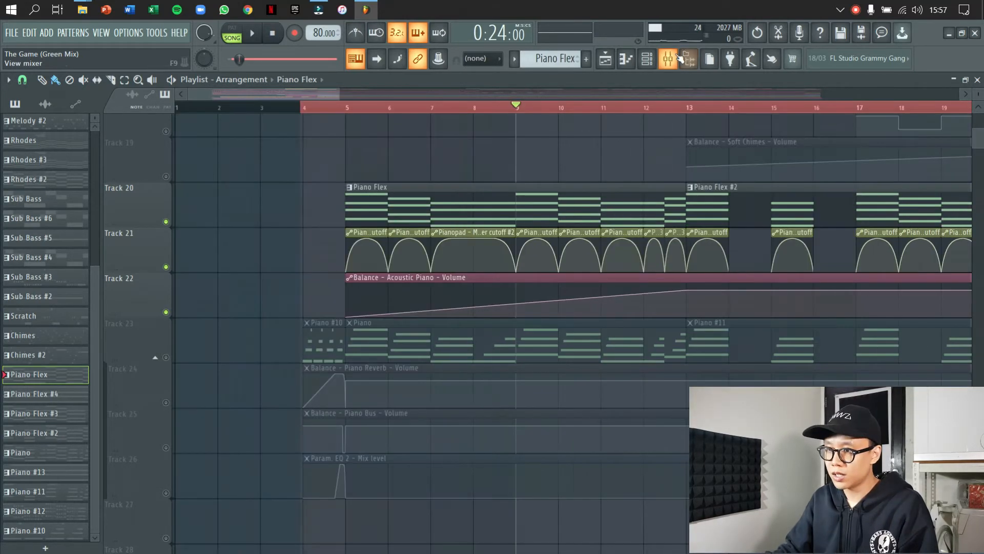
View the FabFilter Pro-Q 3 curve and Fruity Limiter compressor settings on the Acoustic Piano insert, closing each plugin window
key("F9")
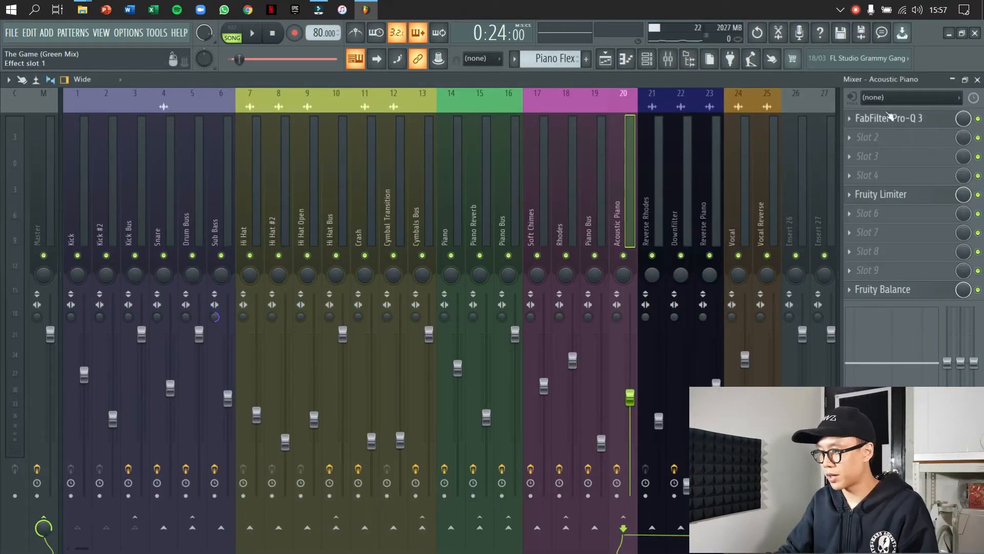
left_click(910, 117)
left_click_drag(925, 153, 424, 161)
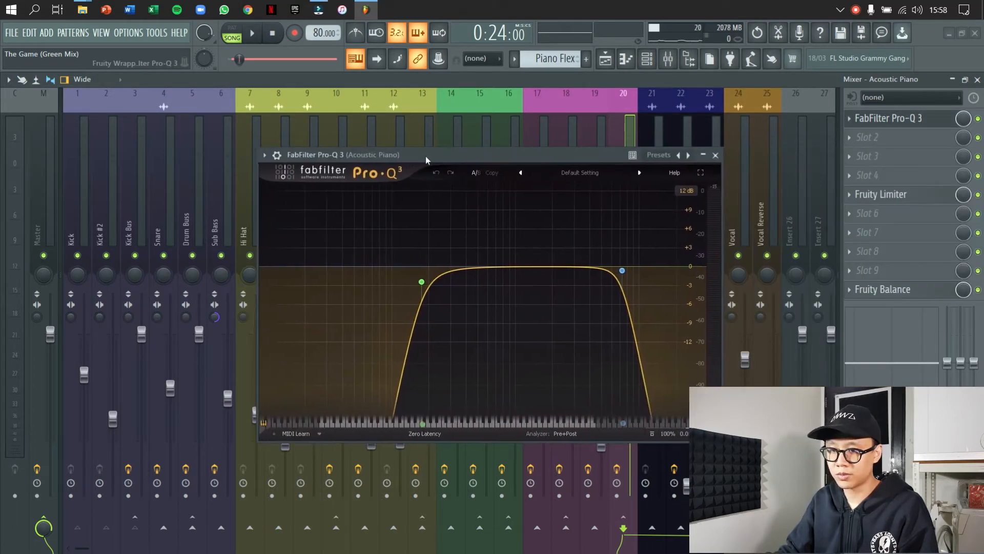
left_click(924, 199)
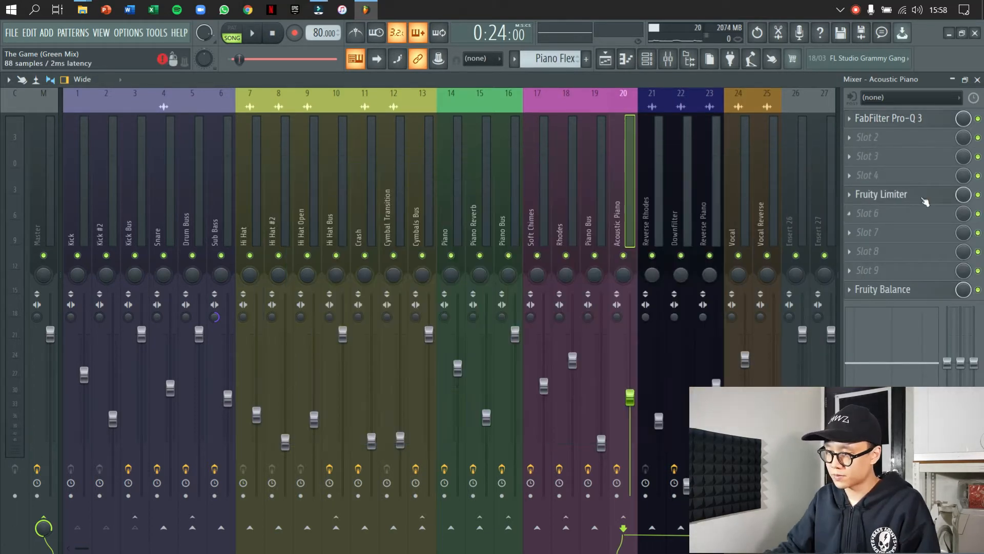
left_click_drag(617, 408, 541, 224)
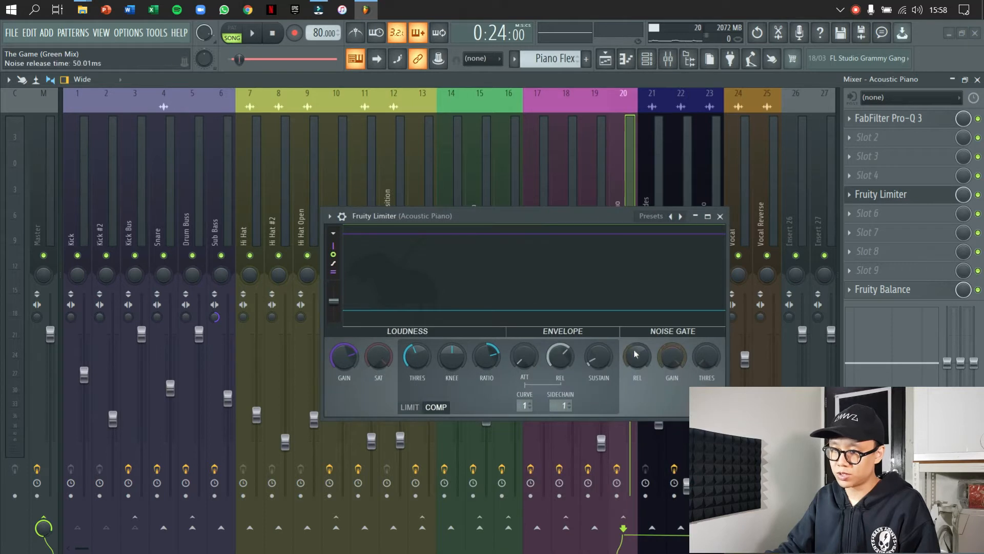
left_click(720, 216)
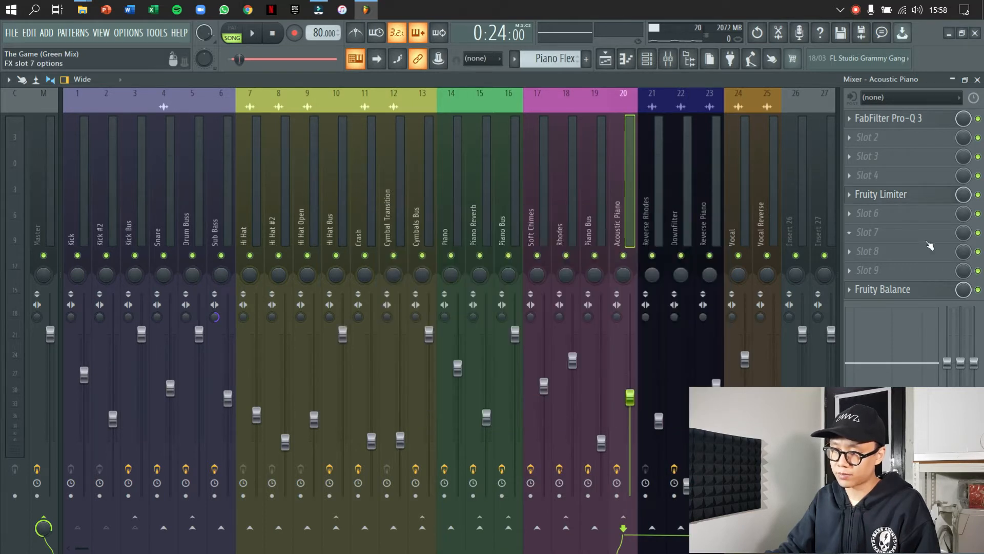
View the Fruity Balance settings on the Acoustic Piano insert, and close the plugin and the mixer
left_click(917, 293)
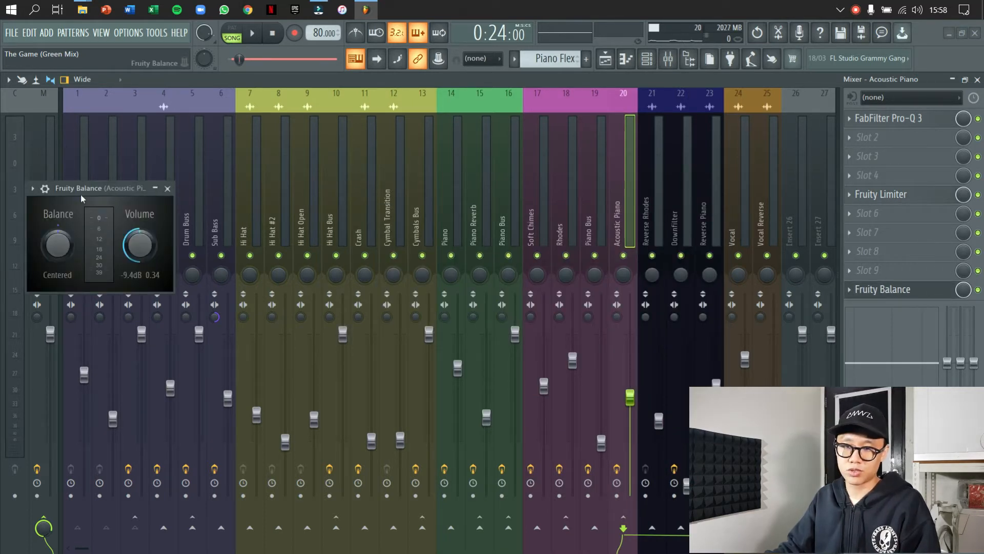
left_click(168, 188)
left_click(977, 79)
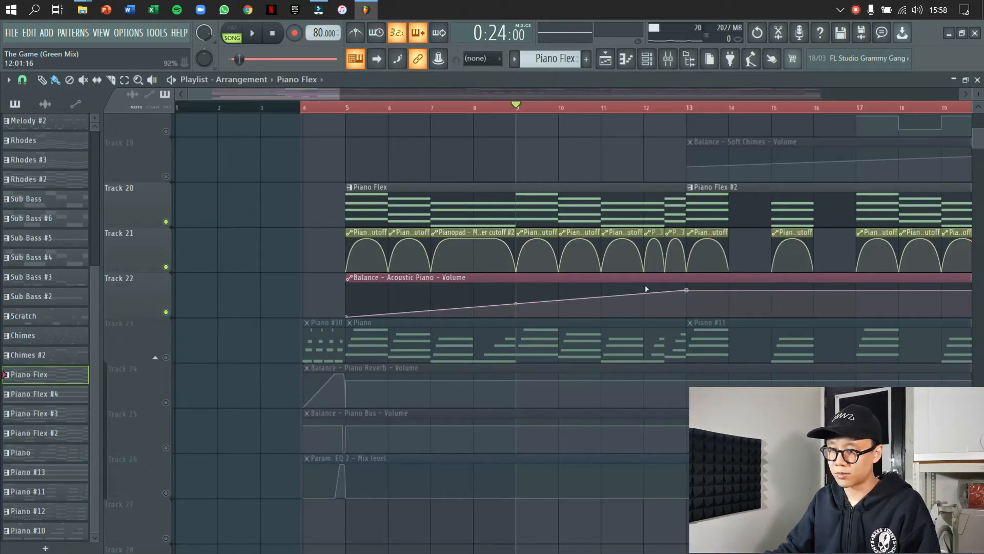
Unmute all playlist tracks and look over the arrangement from the piano tracks up to the drums around bar 13
left_click(353, 109)
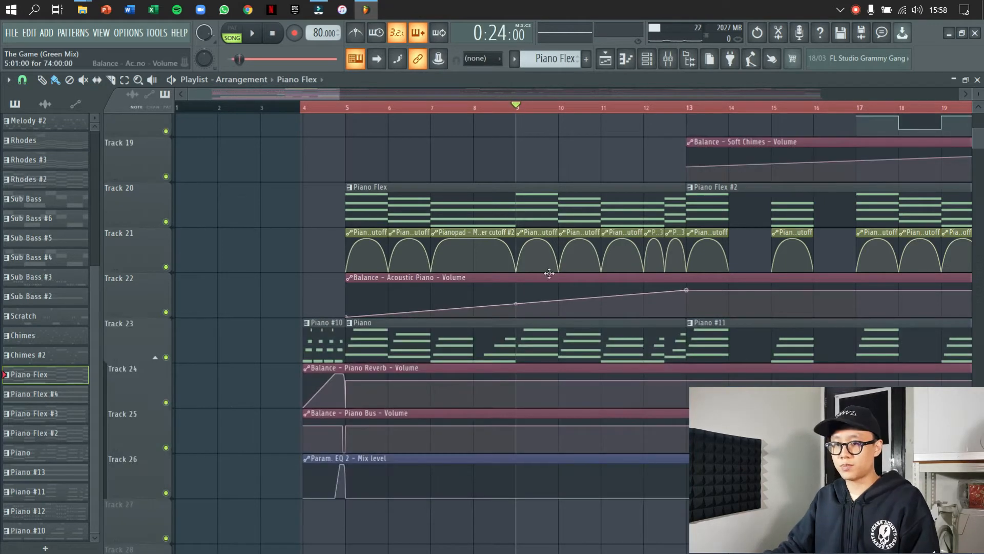
scroll(549, 275, "down", 5)
scroll(307, 276, "up", 5)
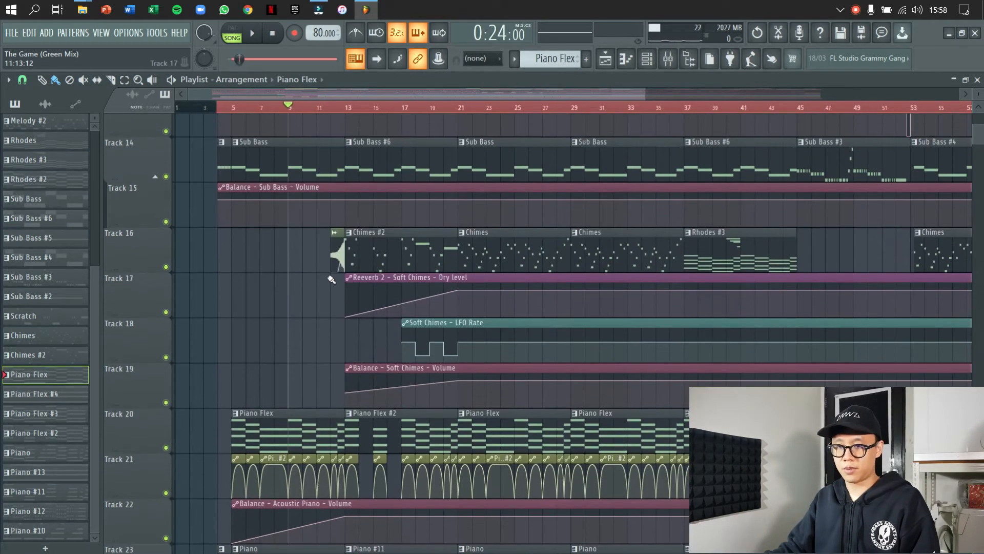
scroll(331, 279, "down", 3)
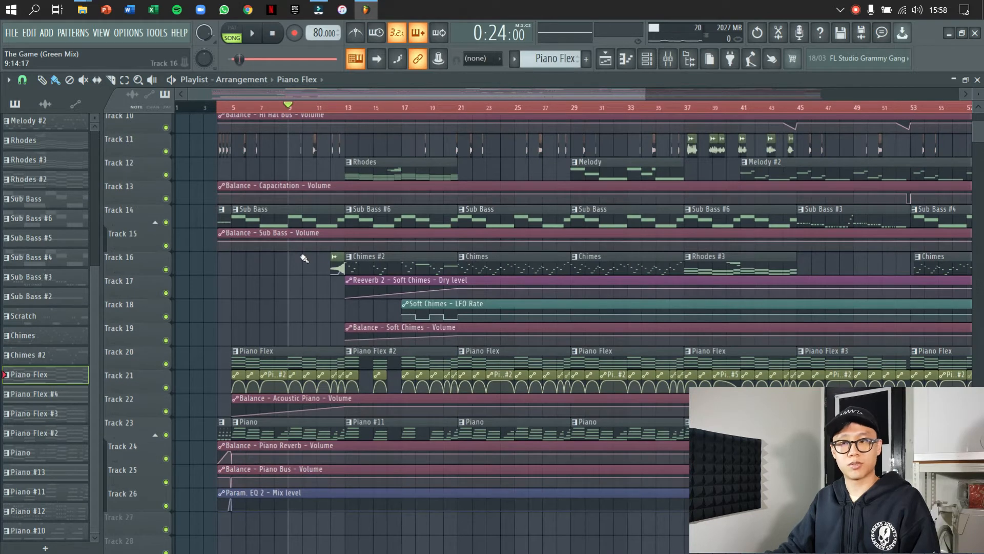
scroll(307, 261, "up", 3)
scroll(385, 271, "up", 8)
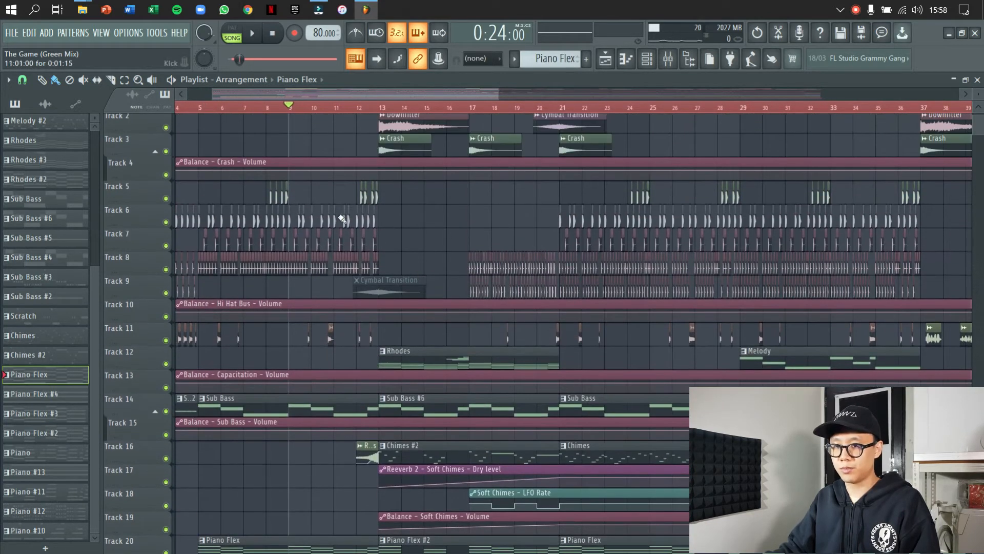
scroll(441, 159, "up", 5)
Play the full arrangement from bar 13 to about bar 20 while examining the playlist tracks, and stop playback
key("space")
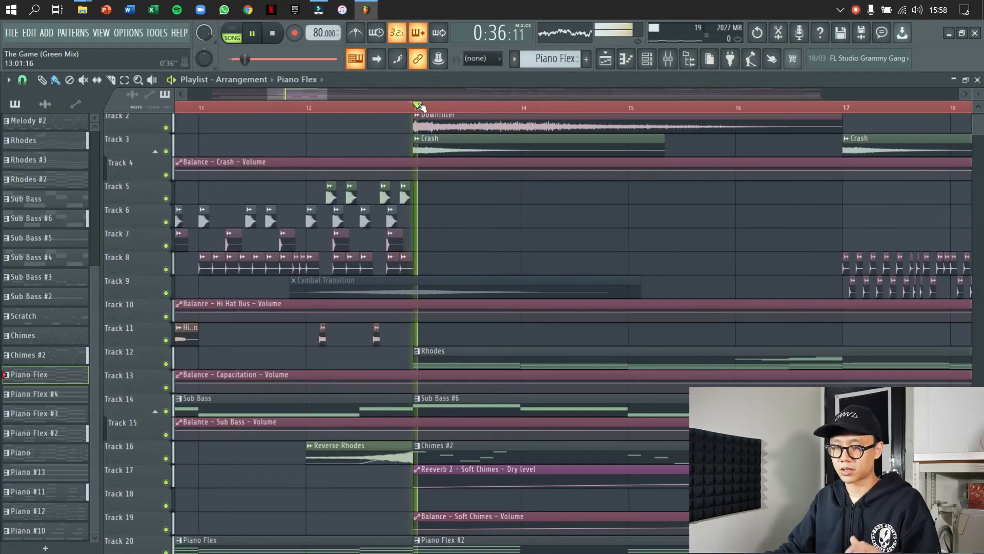
scroll(491, 243, "down", 5)
scroll(491, 243, "down", 4)
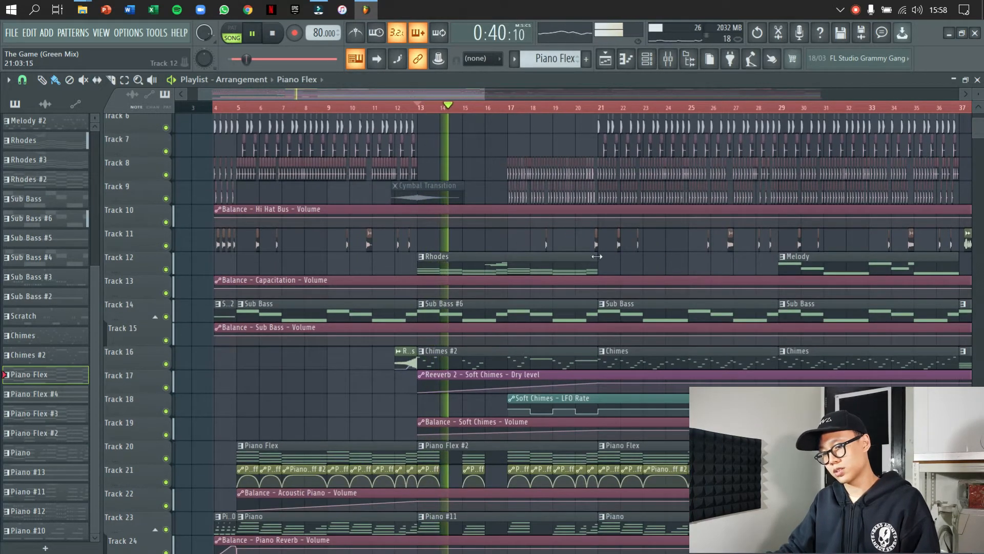
scroll(600, 254, "down", 3)
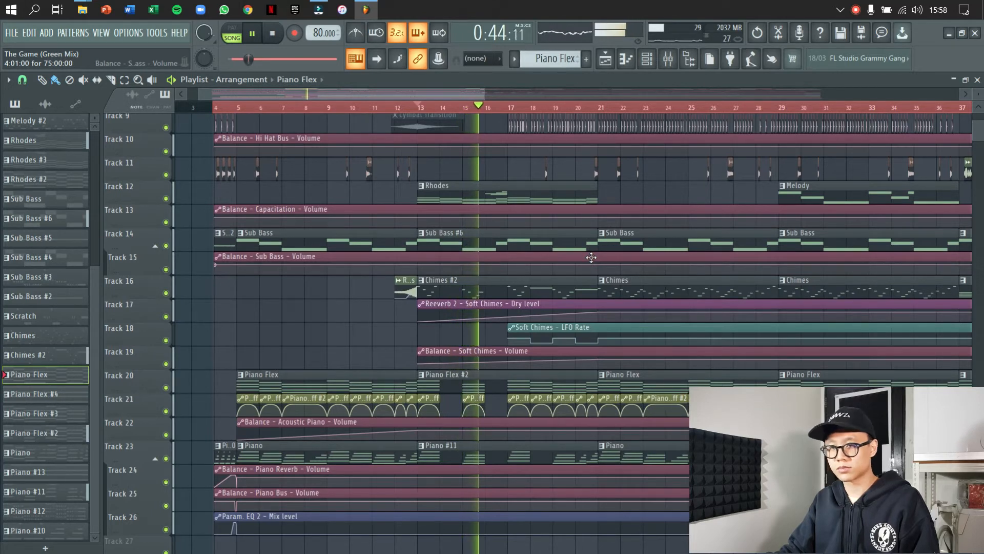
scroll(591, 257, "up", 2)
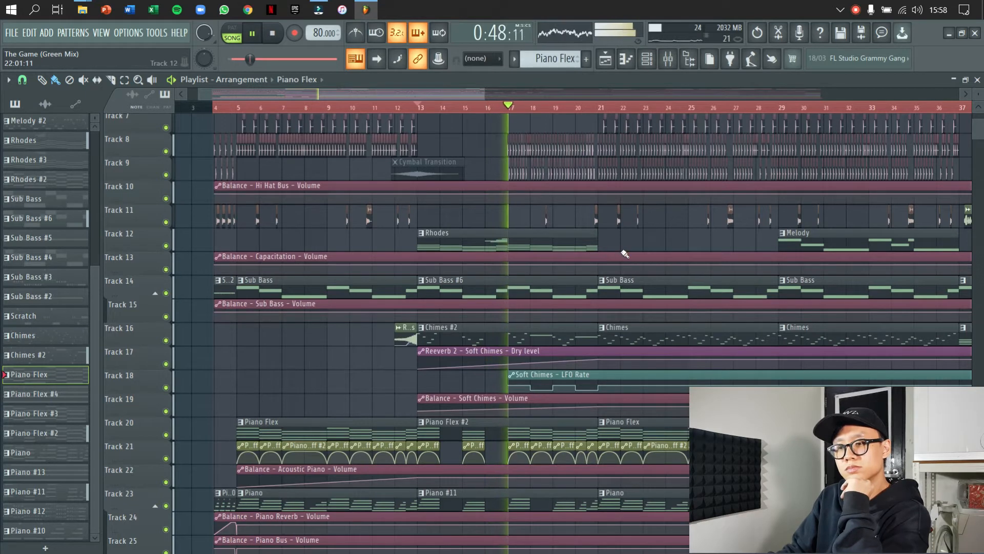
scroll(623, 254, "up", 3)
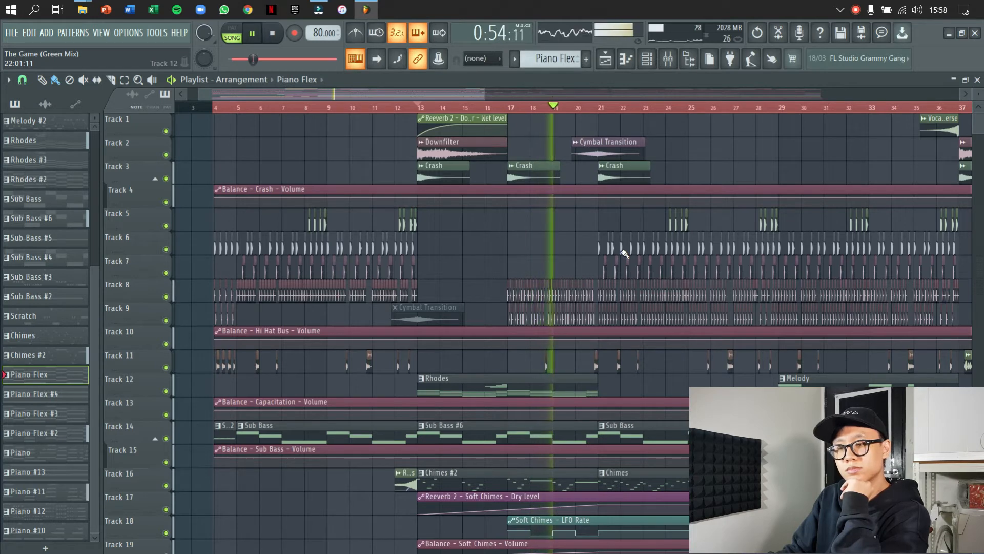
scroll(624, 252, "down", 3)
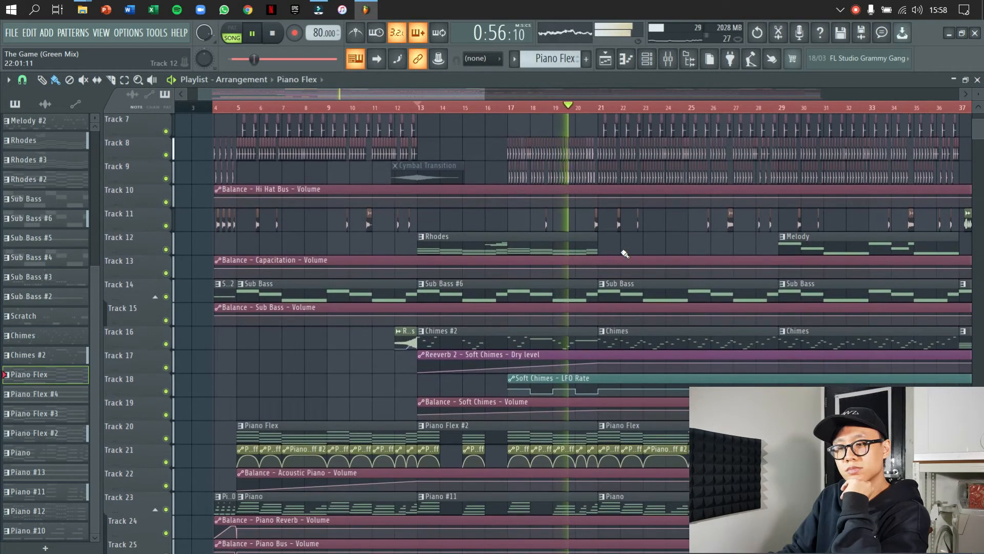
scroll(624, 253, "down", 3)
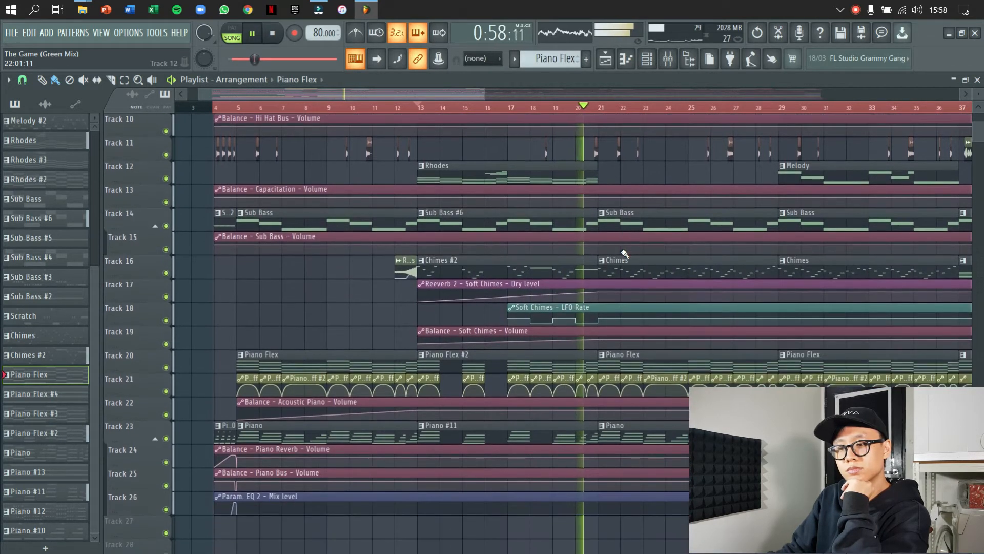
key("space")
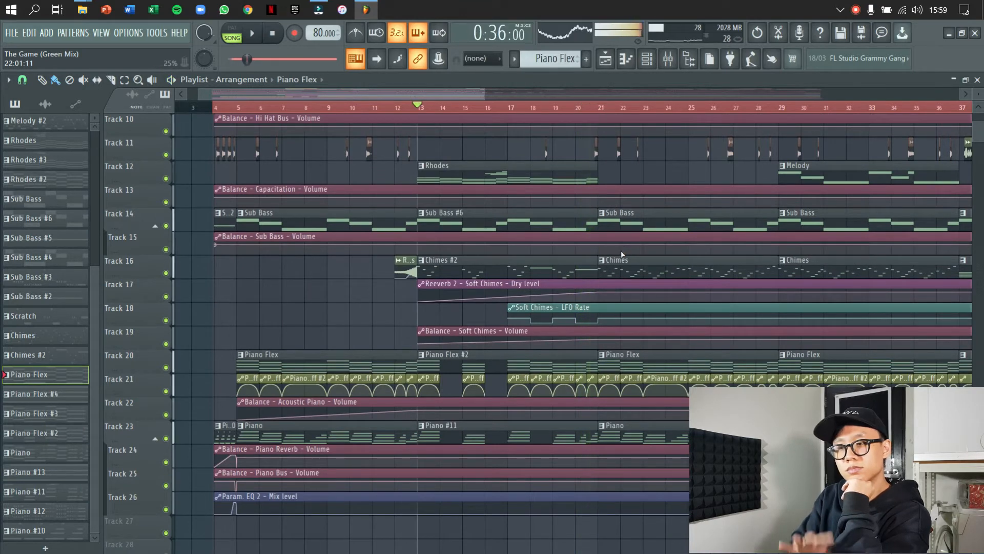
scroll(600, 224, "up", 9)
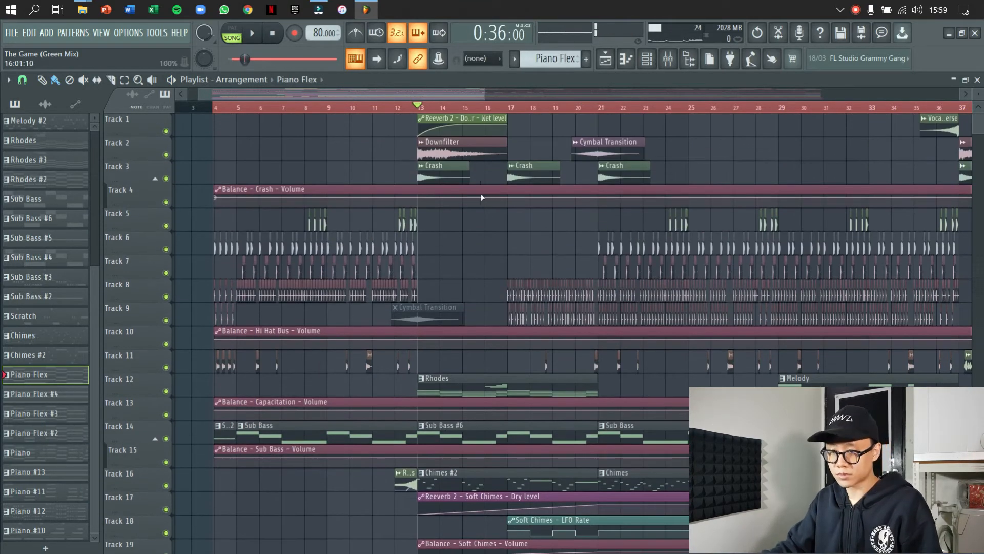
Enlarge the playlist tracks around bar 13, preview the Downfilter audio clip, and stop playback
scroll(441, 169, "up", 3)
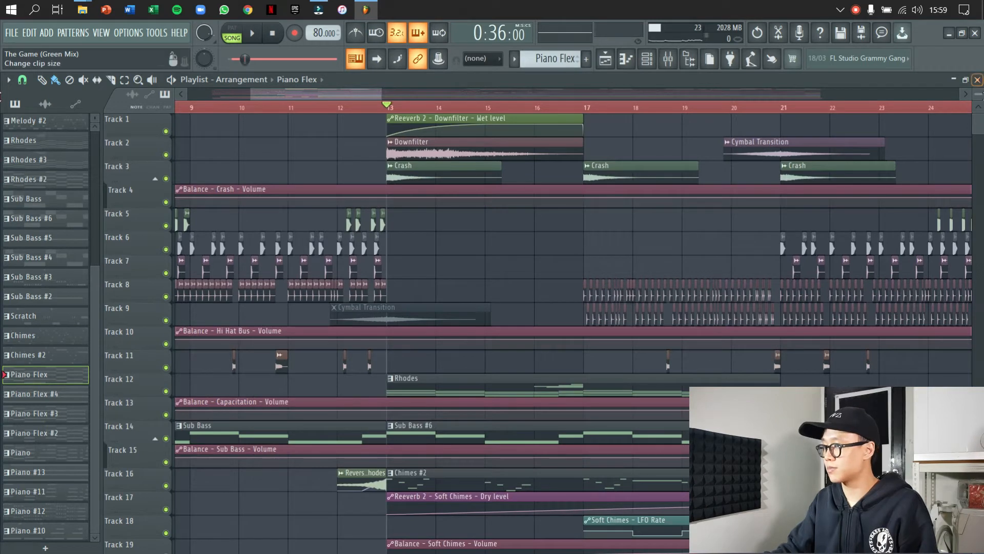
left_click_drag(977, 94, 978, 117)
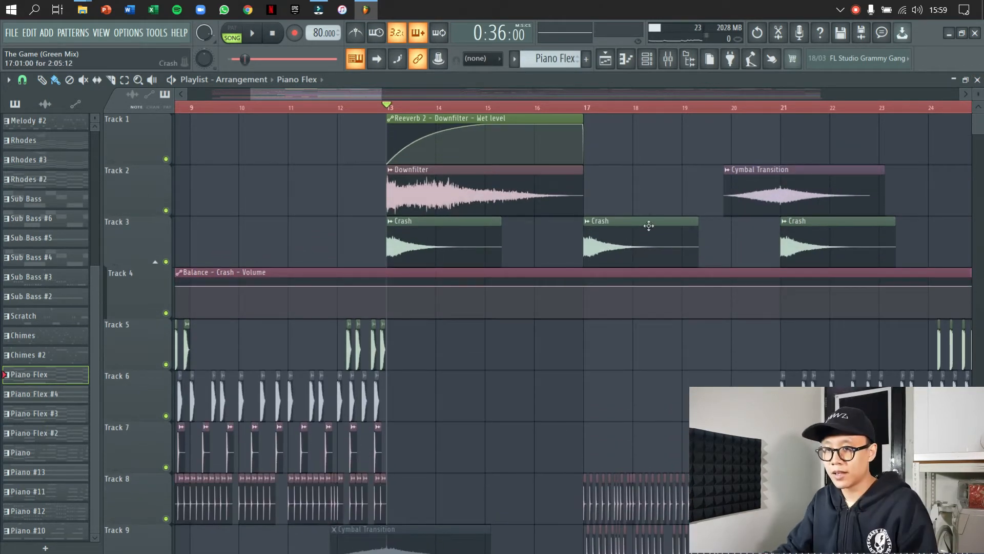
scroll(530, 210, "up", 2)
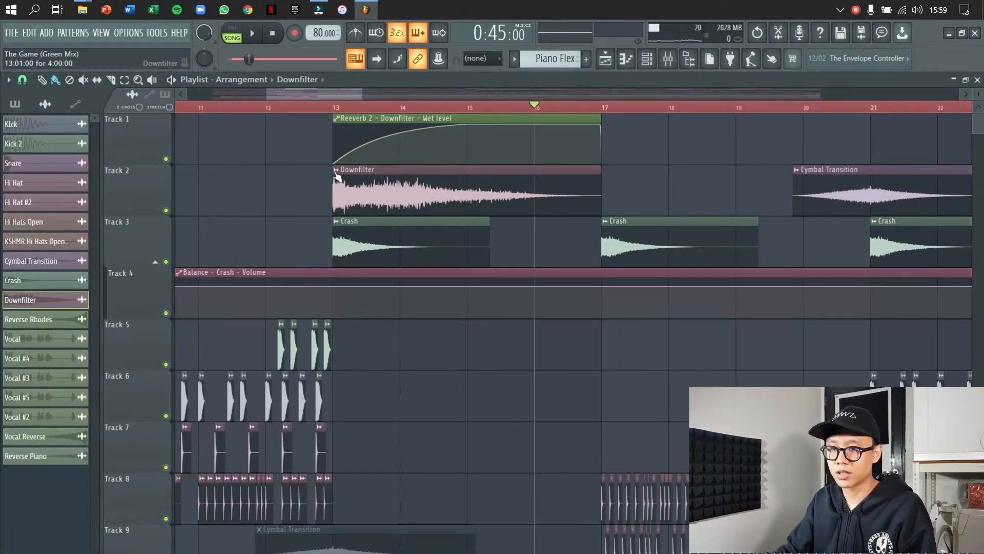
left_click(336, 170)
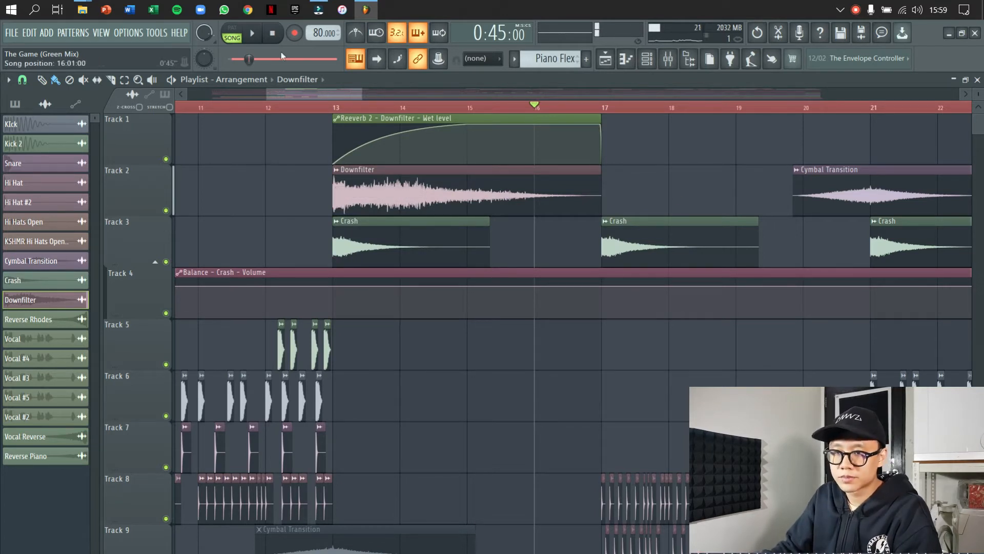
left_click(275, 35)
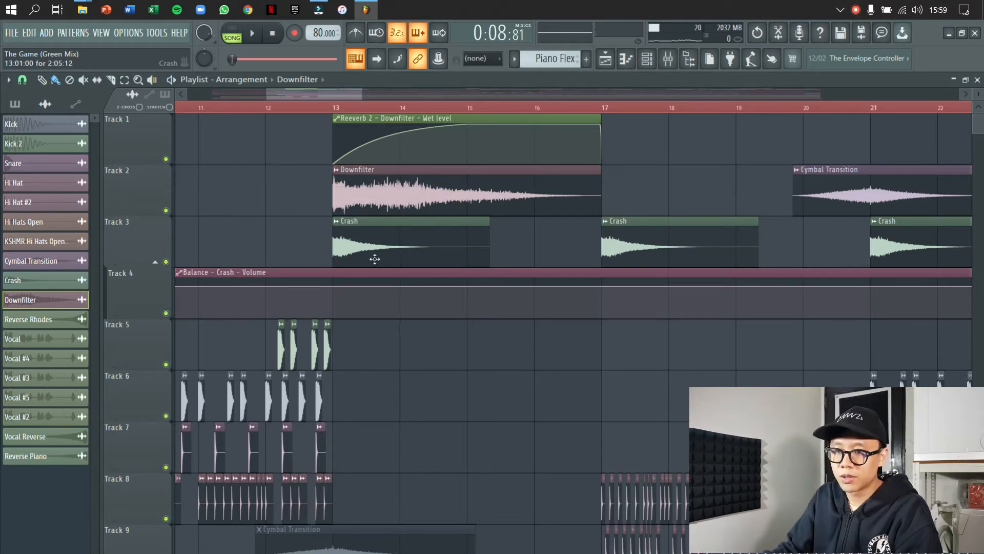
Preview the Crash clip at bar 13 and view its channel settings, moving the window clear of the lower tracks
left_click(337, 223)
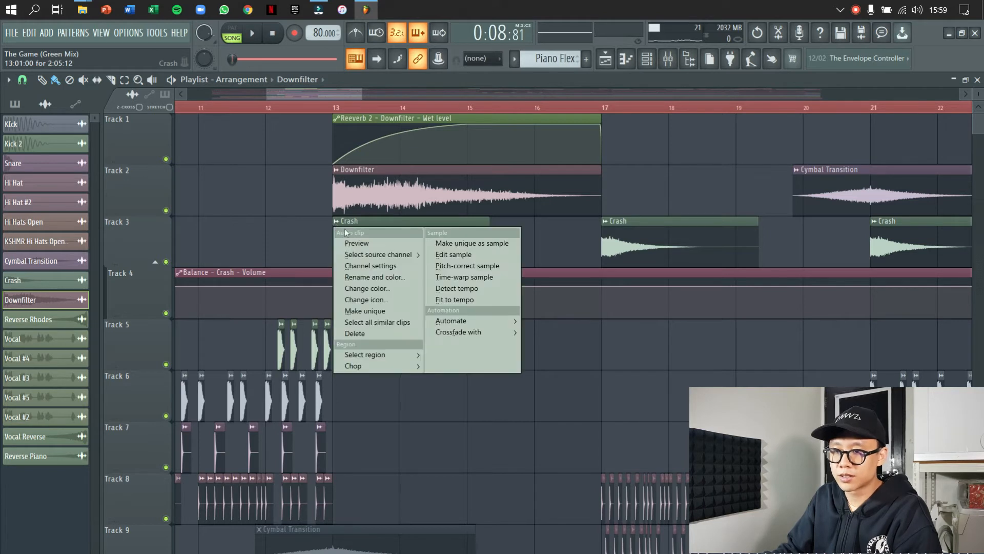
left_click(384, 245)
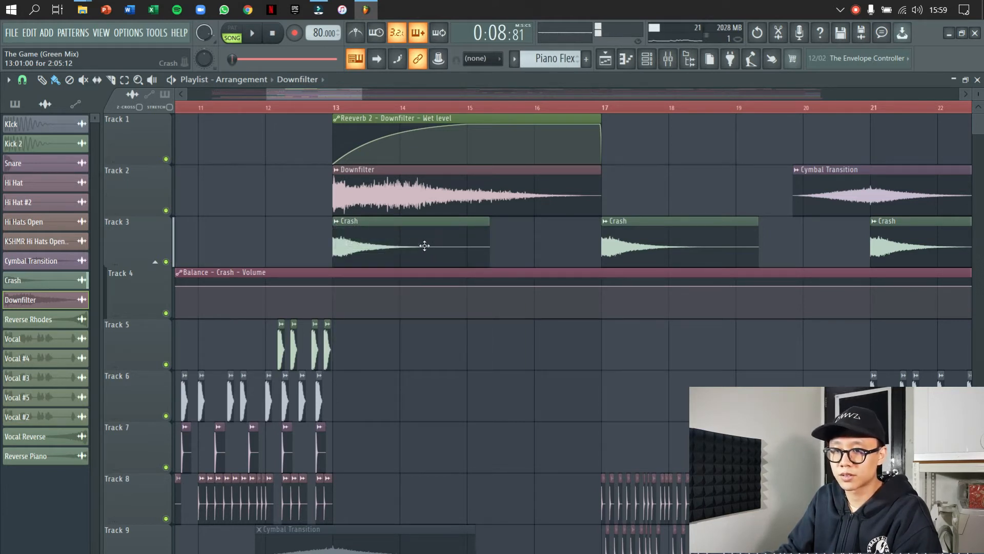
double_click(409, 240)
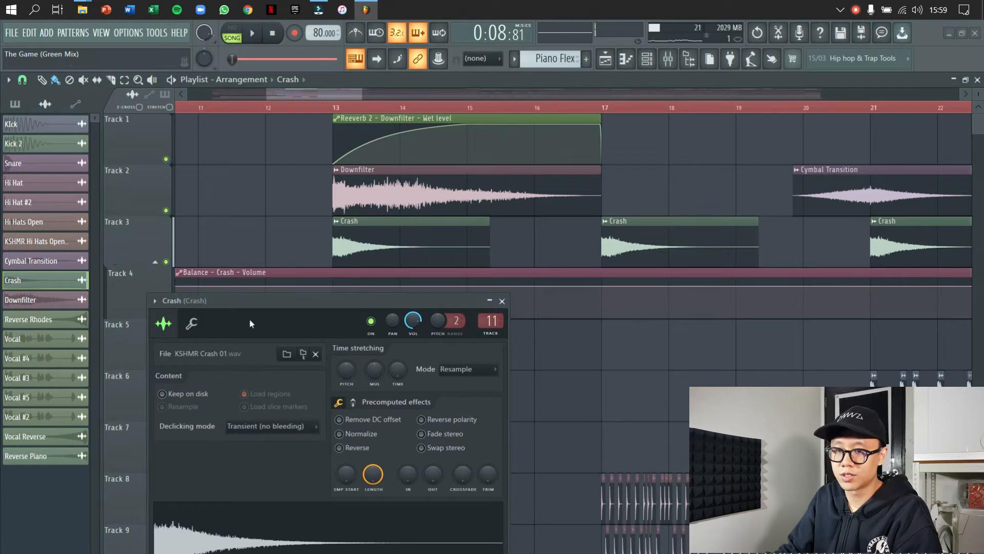
left_click_drag(265, 302, 489, 221)
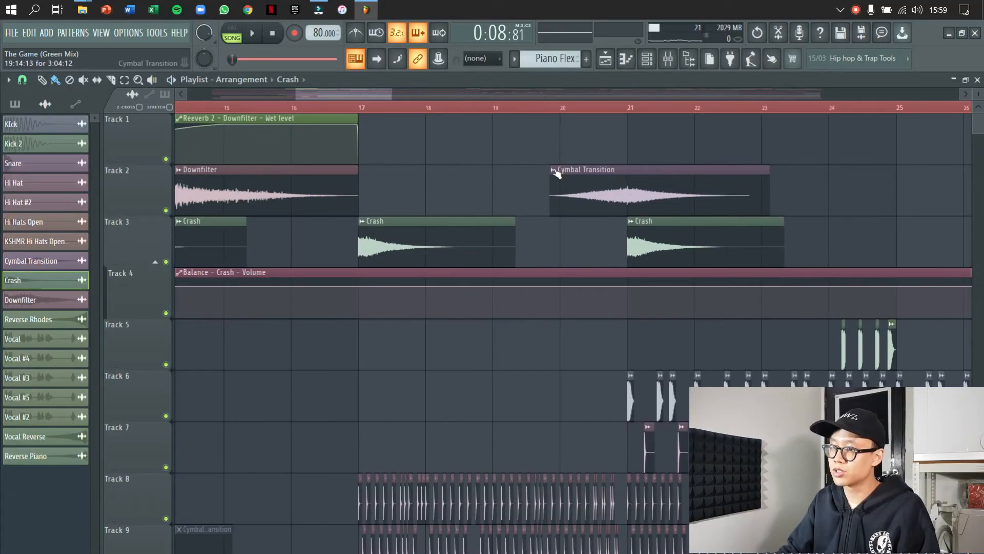
Preview the Cymbal Transition clip before bar 21, view its channel settings, and close the window
left_click(553, 169)
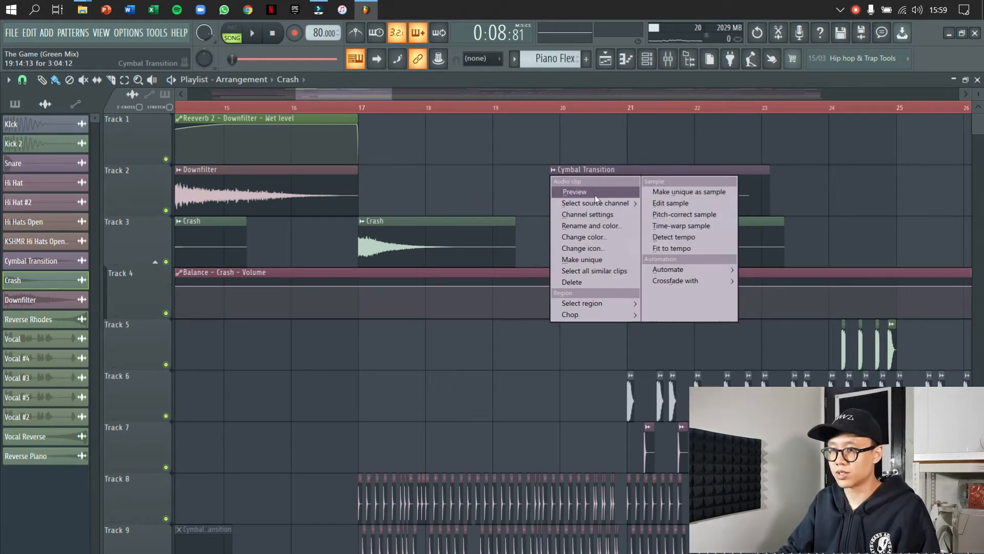
left_click(594, 195)
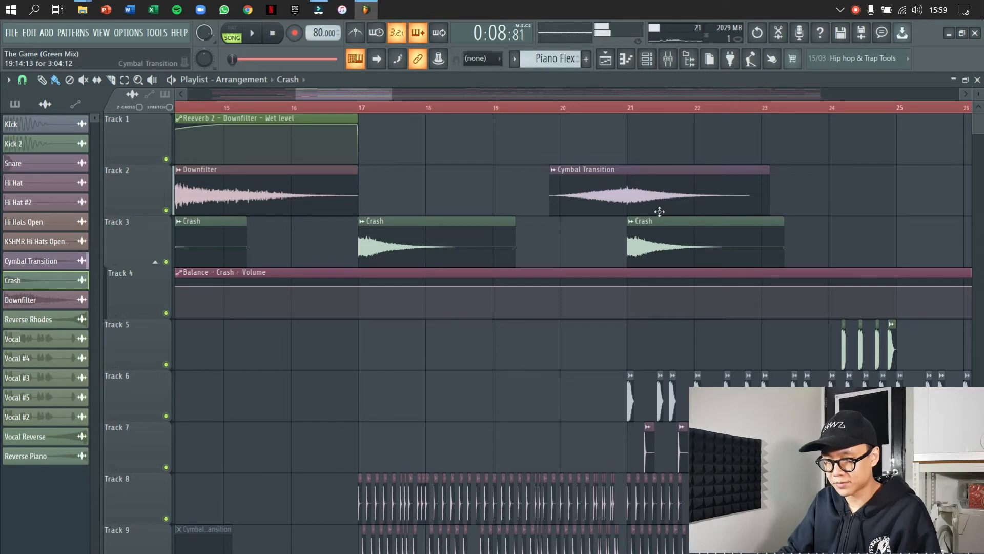
double_click(631, 191)
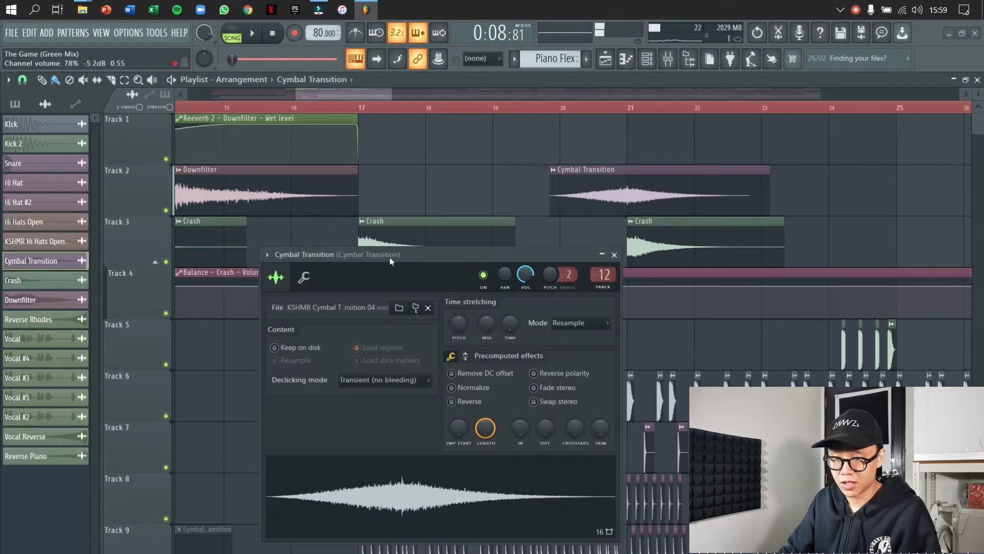
key("Escape")
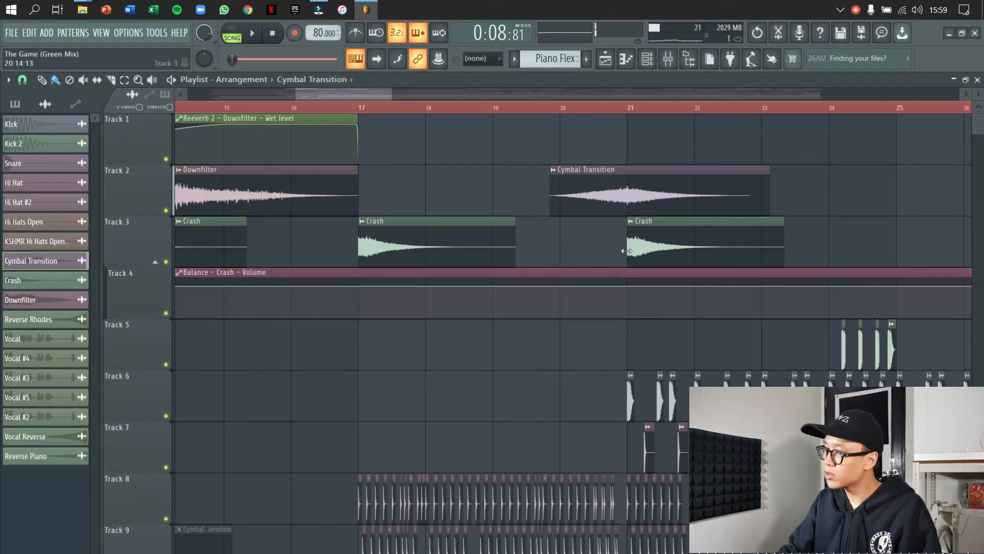
Select the Rhodes pattern from its clip at bar 13 on Track 12 and play it alone in pattern mode
scroll(372, 233, "down", 6)
scroll(537, 221, "down", 2)
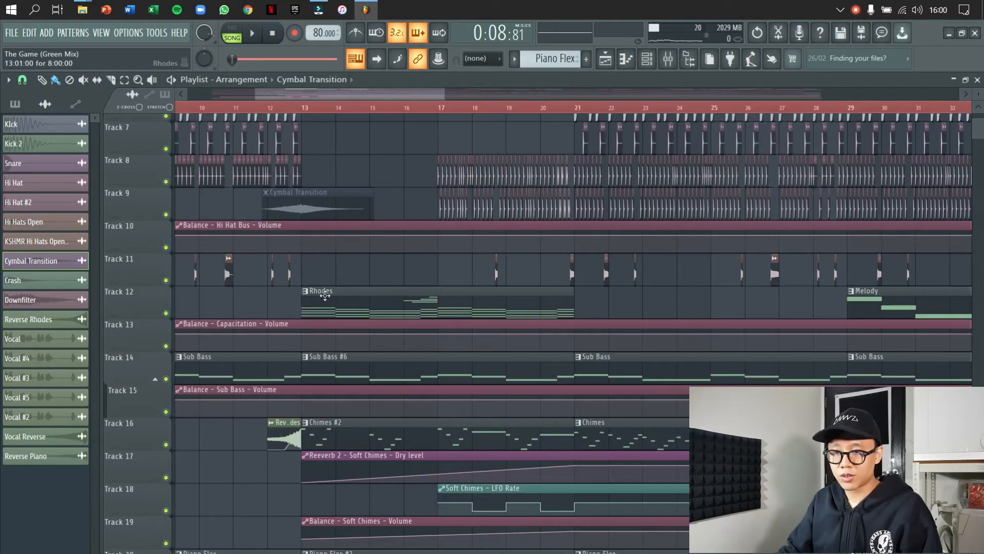
scroll(311, 300, "up", 3)
left_click(311, 299)
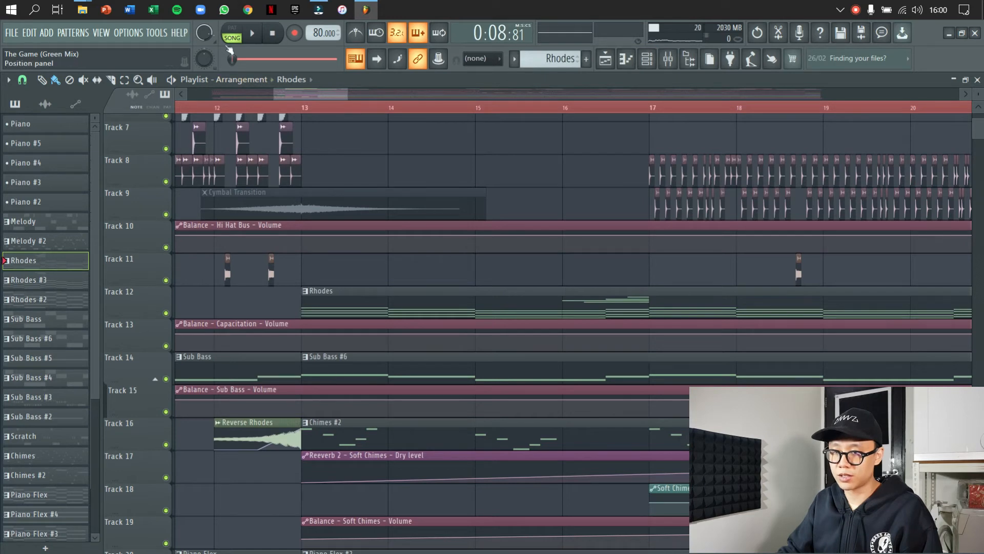
left_click(232, 32)
left_click(253, 34)
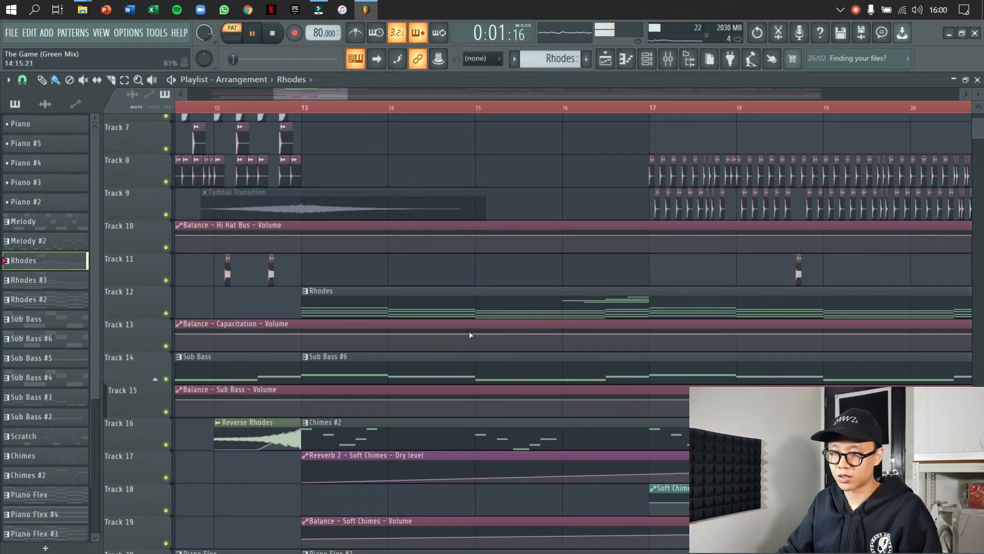
Open the Rhodes clip in the piano roll, examine its chords and the mixer levels during playback, and stop playback
double_click(476, 309)
scroll(584, 276, "down", 3)
scroll(461, 276, "down", 4)
scroll(338, 275, "up", 2)
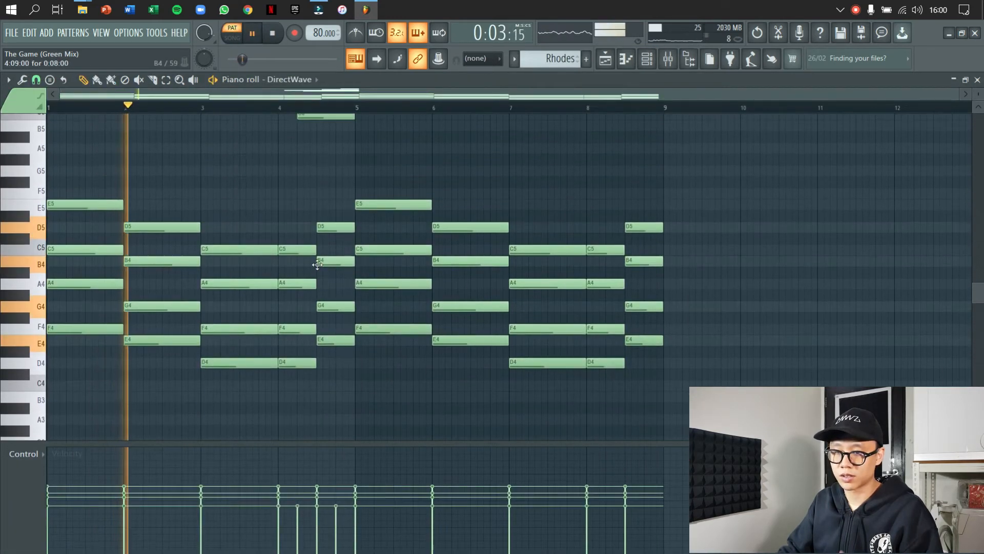
scroll(328, 259, "up", 2)
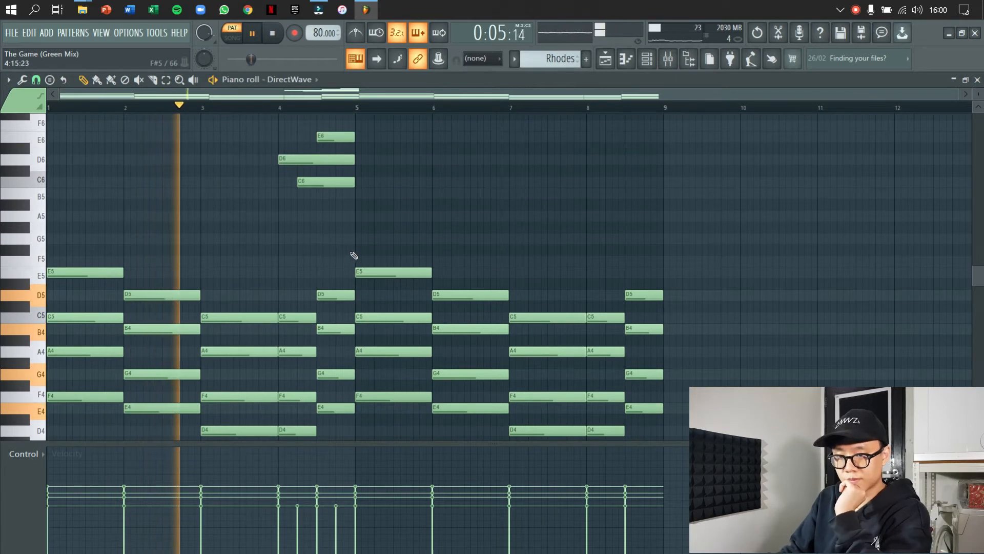
left_click(669, 59)
left_click(669, 59)
left_click(669, 58)
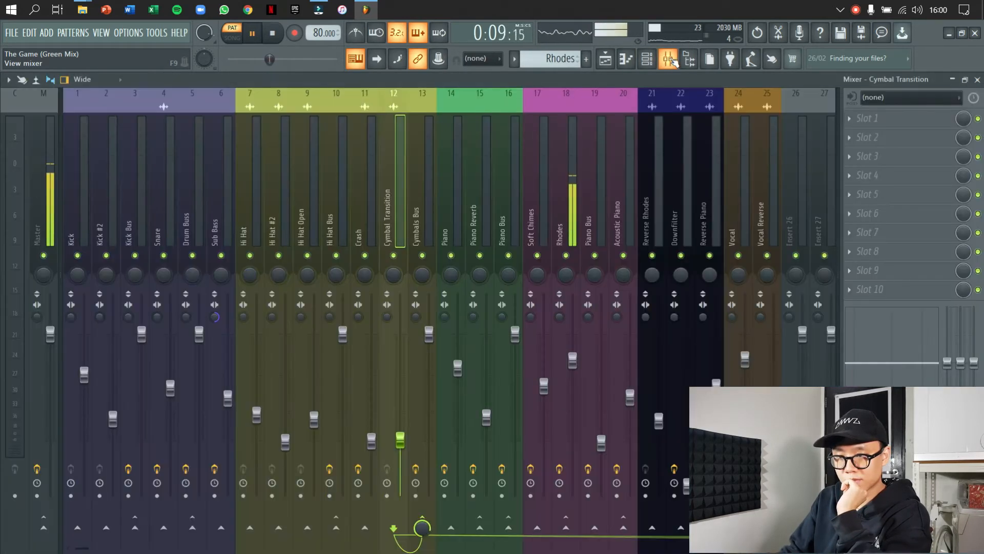
left_click(669, 59)
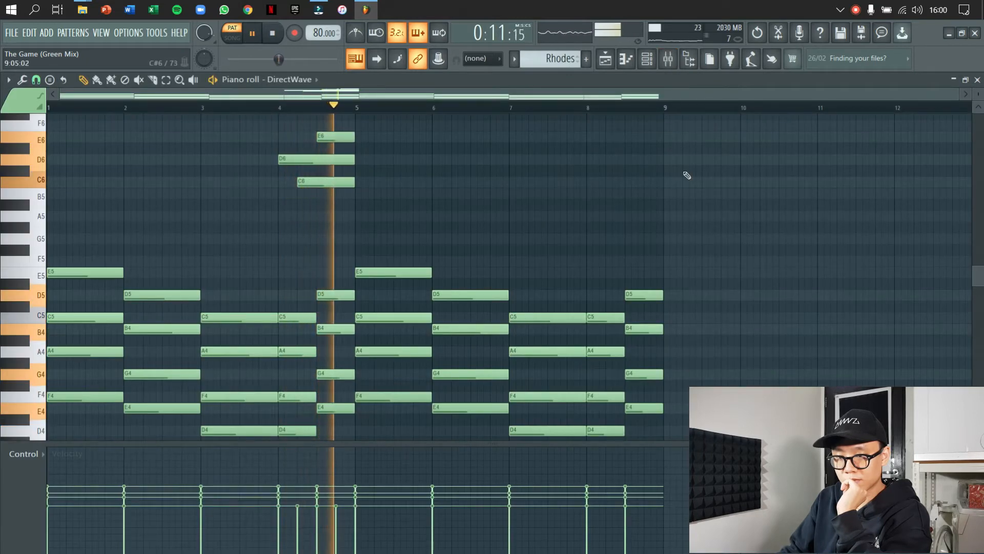
key("space")
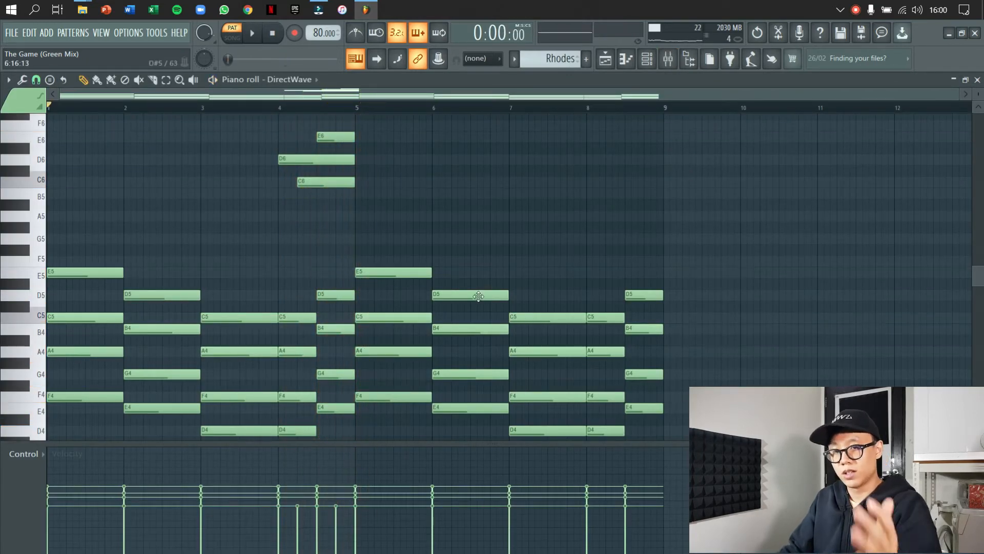
Look over the Rhodes chord notes and the high melody notes in bar 4 of the piano roll
scroll(337, 310, "down", 1)
scroll(338, 310, "down", 1)
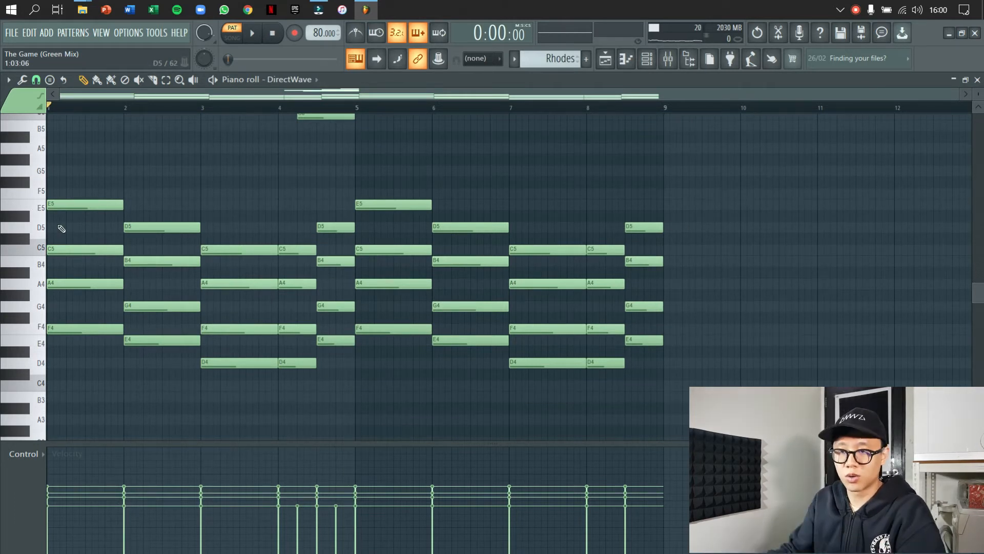
scroll(61, 228, "up", 3)
scroll(61, 229, "up", 1)
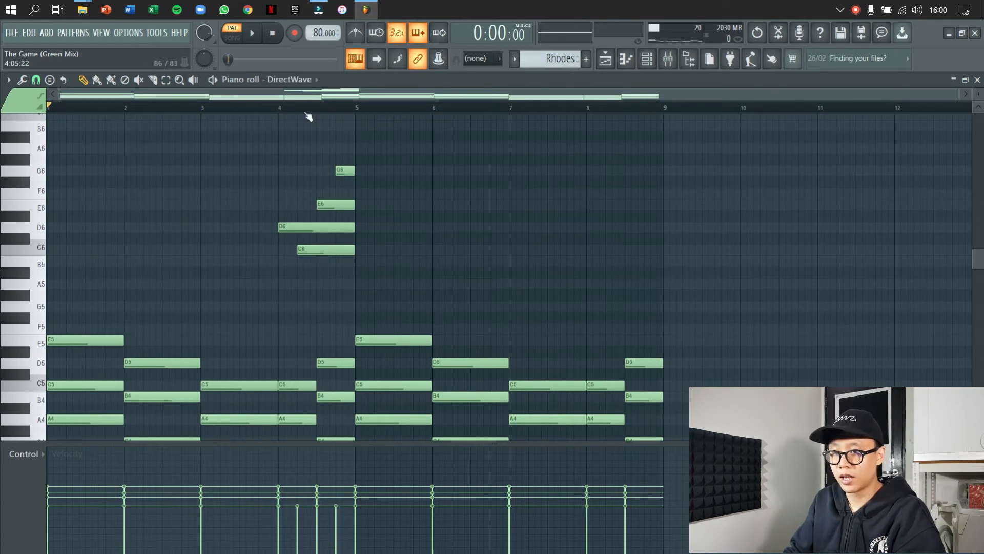
Play the Rhodes pattern from bar 4 to hear the high melody notes over the chords, and stop playback
left_click(281, 109)
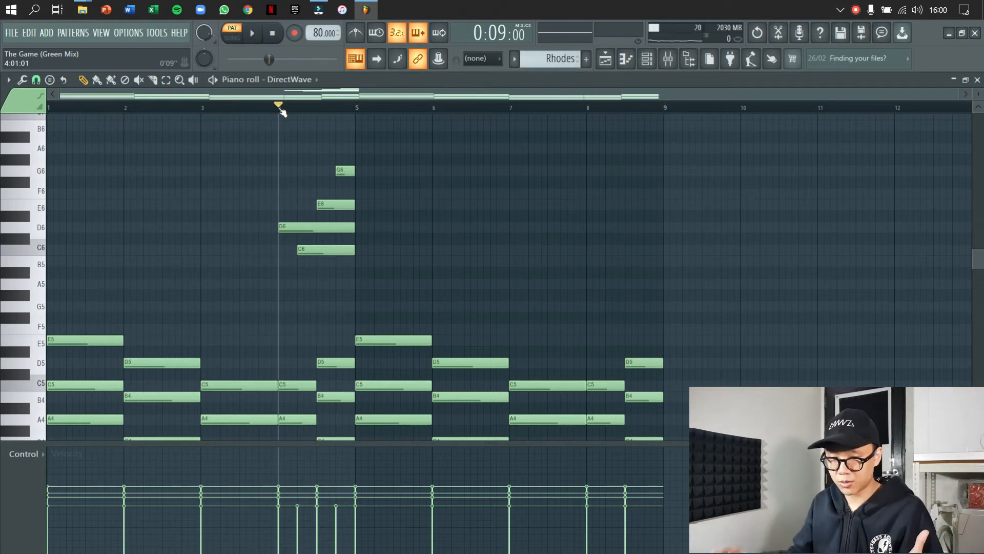
scroll(211, 281, "down", 3)
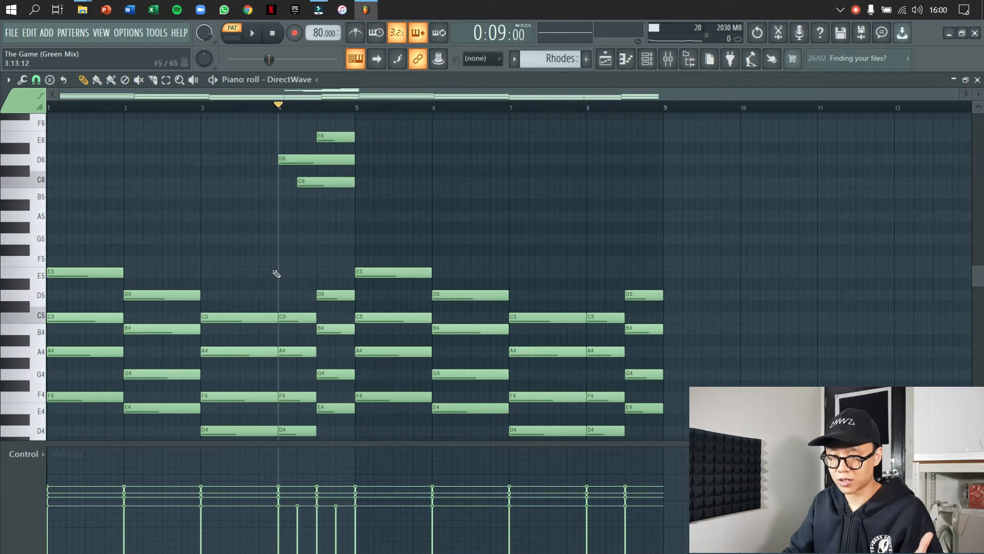
scroll(543, 327, "up", 3)
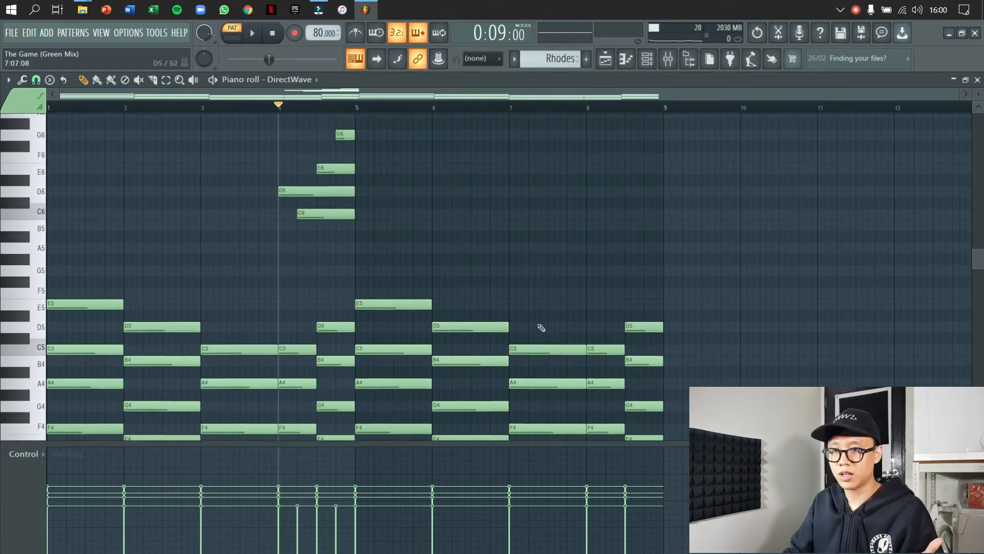
left_click(278, 105)
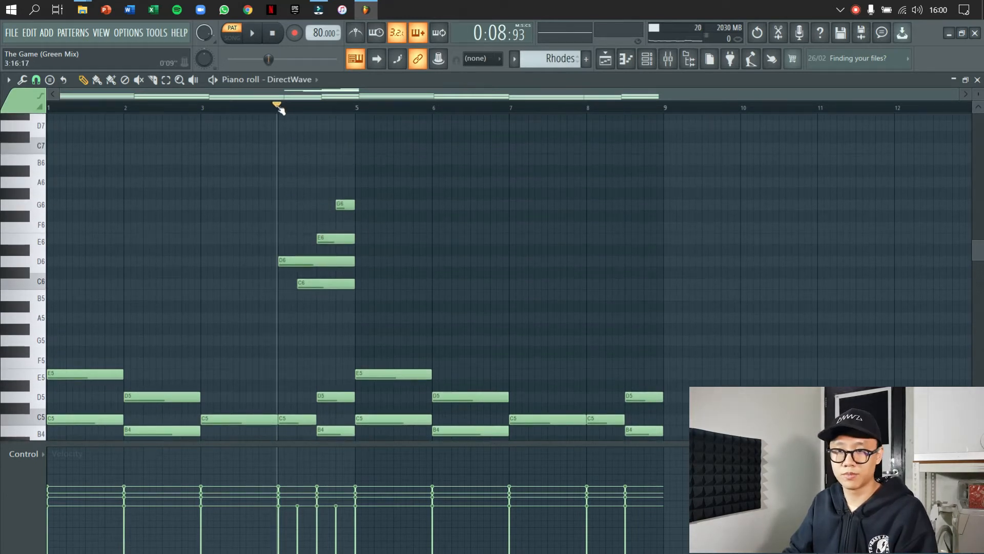
scroll(279, 106, "up", 2)
key("space")
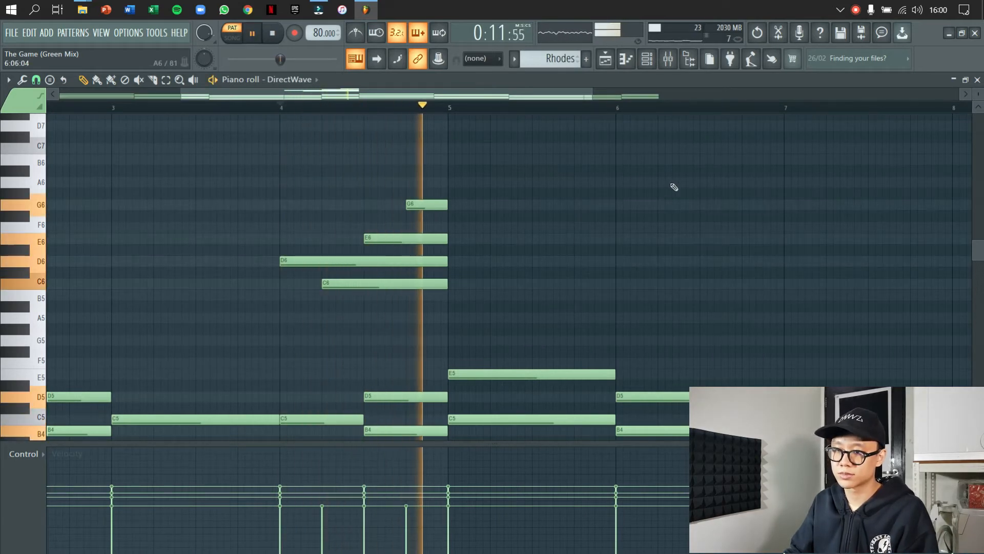
key("space")
Open FabFilter Pro-Q 3 on the Rhodes mixer insert and examine its low cut and narrow bands during playback
key("F9")
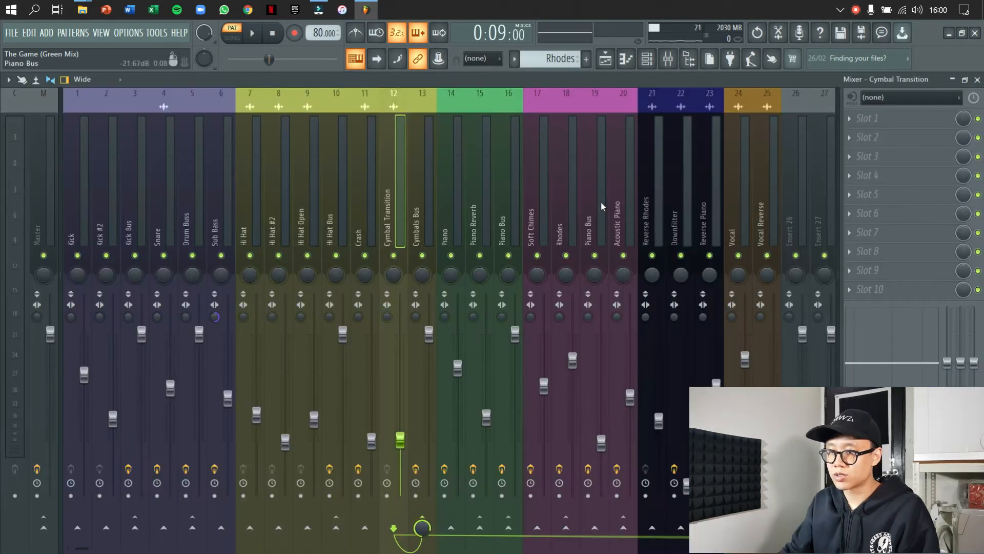
left_click(572, 200)
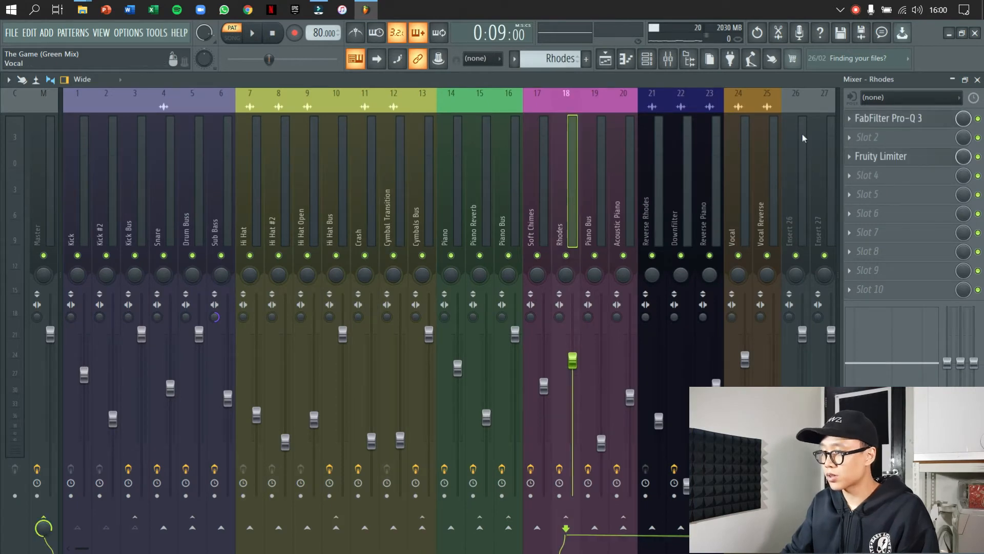
left_click(925, 120)
left_click_drag(396, 235, 446, 116)
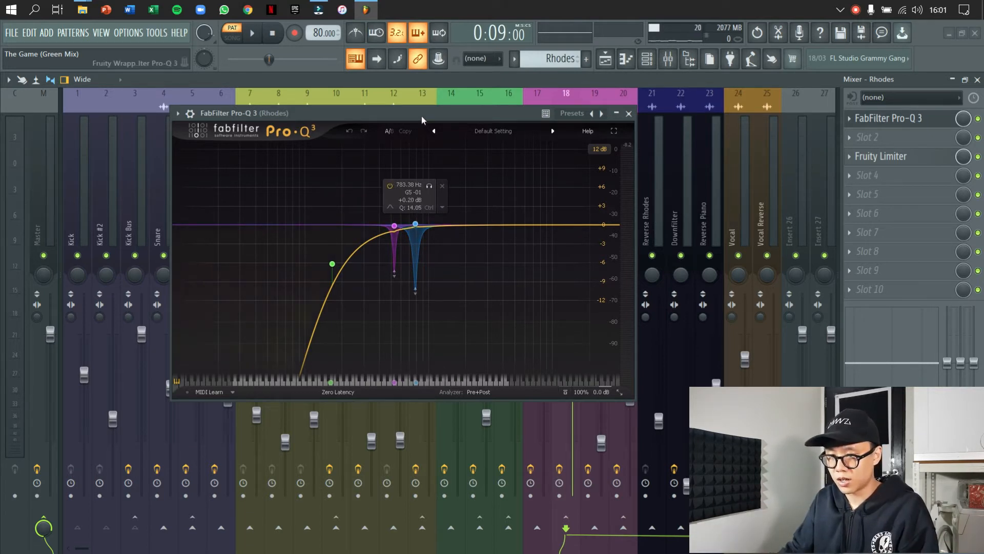
left_click_drag(421, 115, 477, 123)
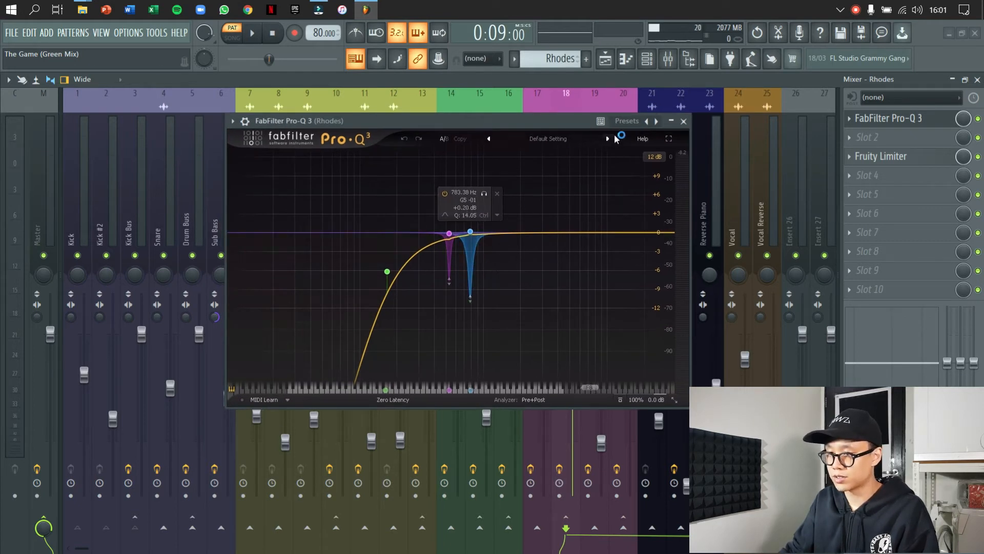
key("space")
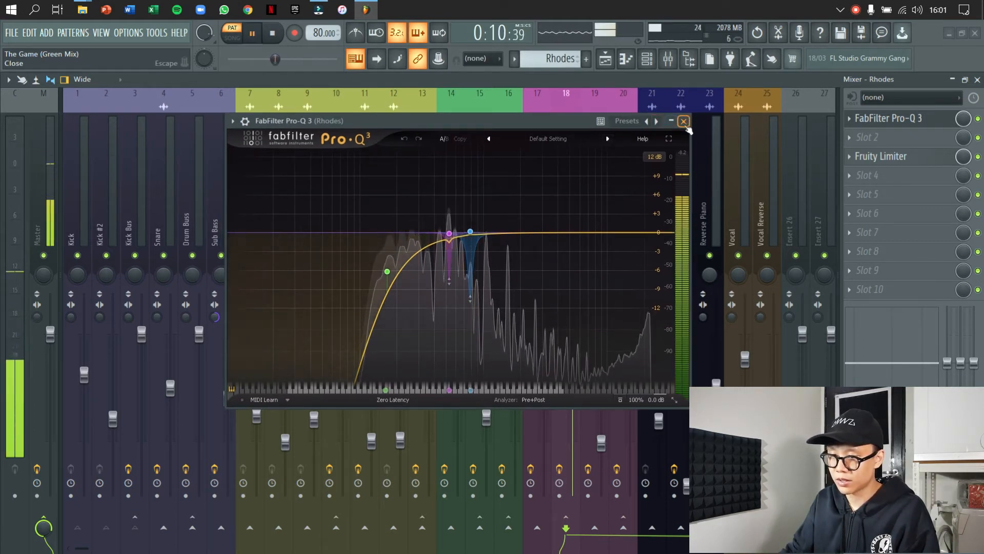
key("space")
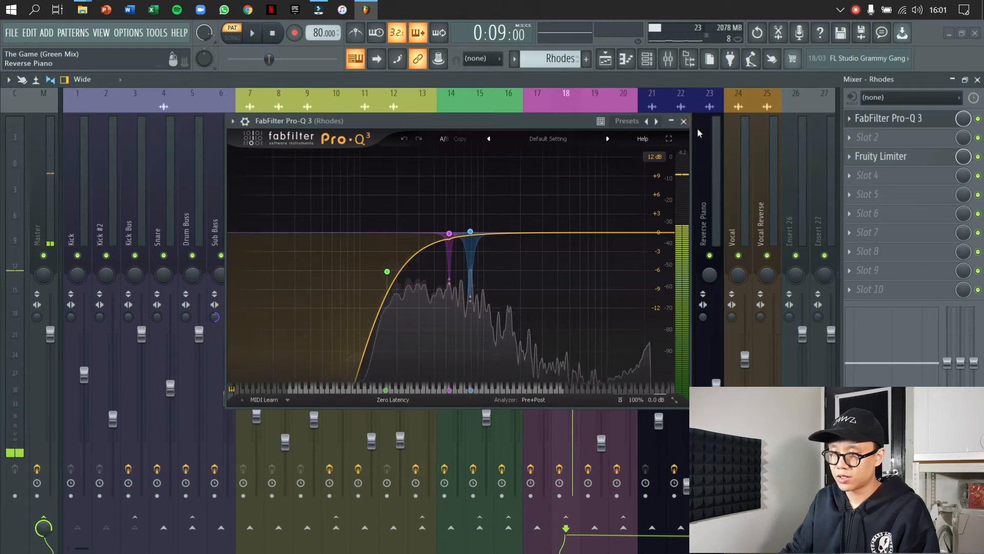
mouse_move(472, 241)
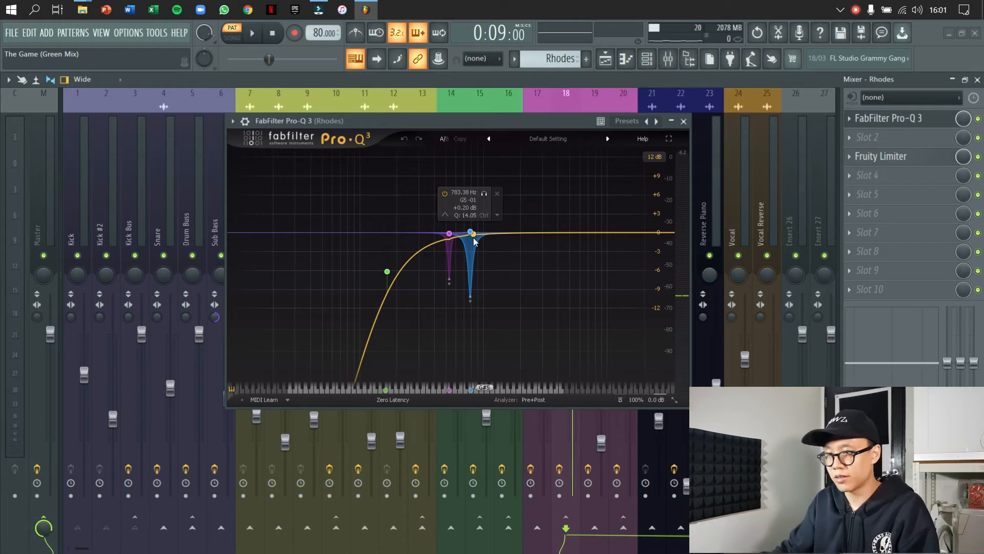
Close the Rhodes EQ and preview the Chimes #2 pattern clip at bar 13 on Track 16
left_click(683, 122)
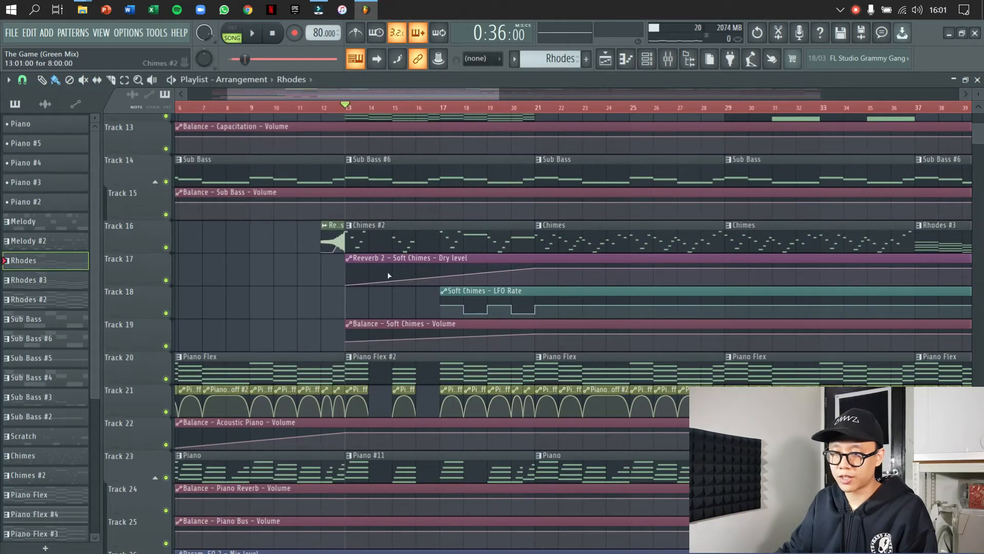
scroll(389, 276, "up", 2)
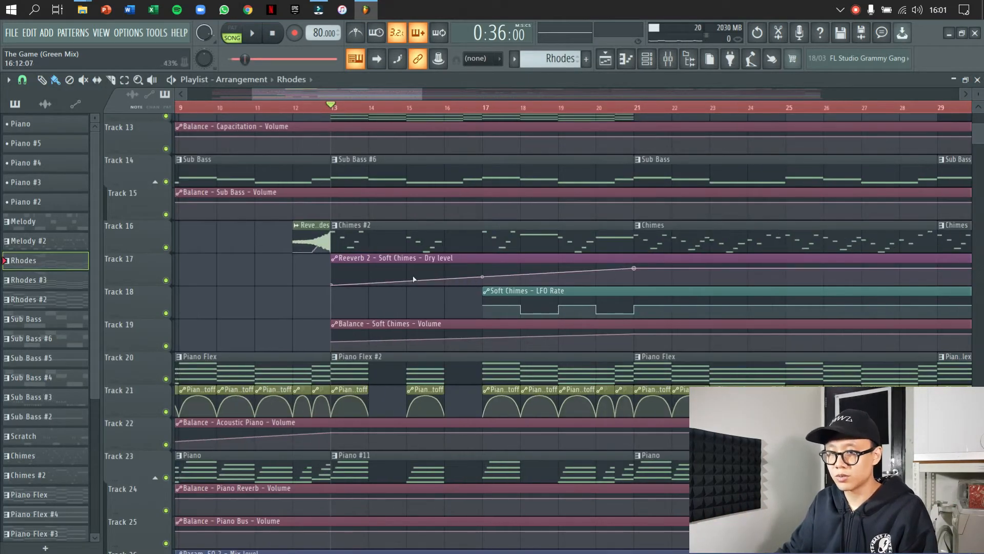
left_click(382, 245)
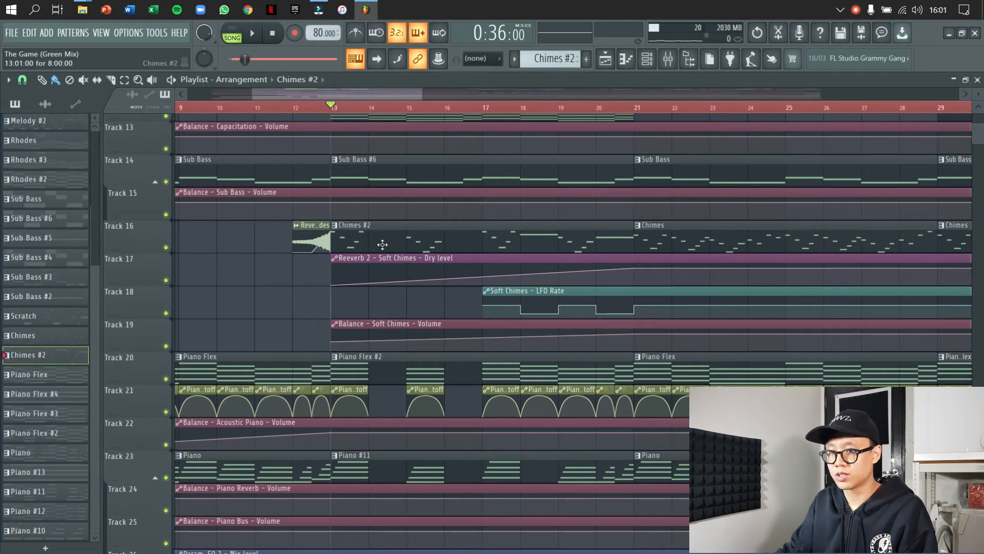
left_click(635, 112)
left_click(336, 225)
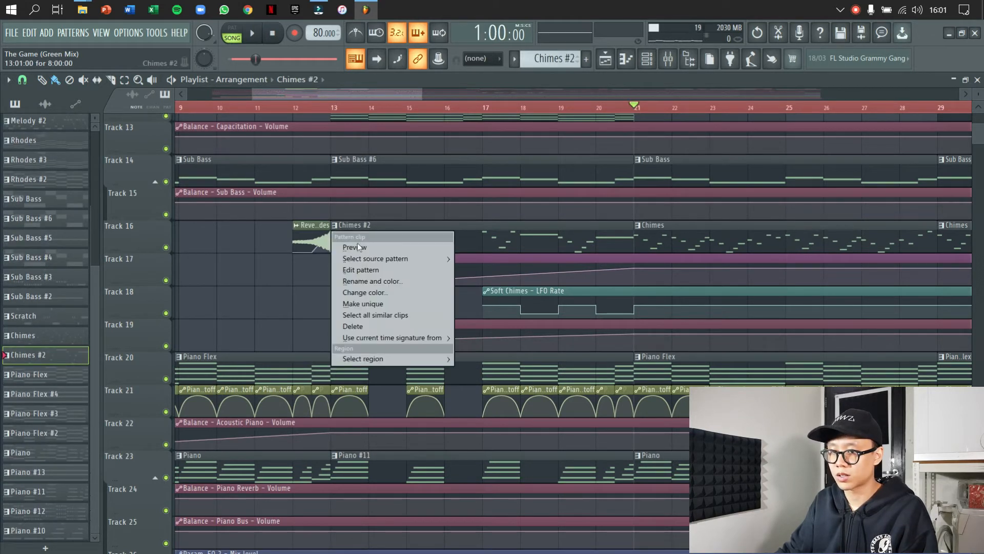
left_click(358, 247)
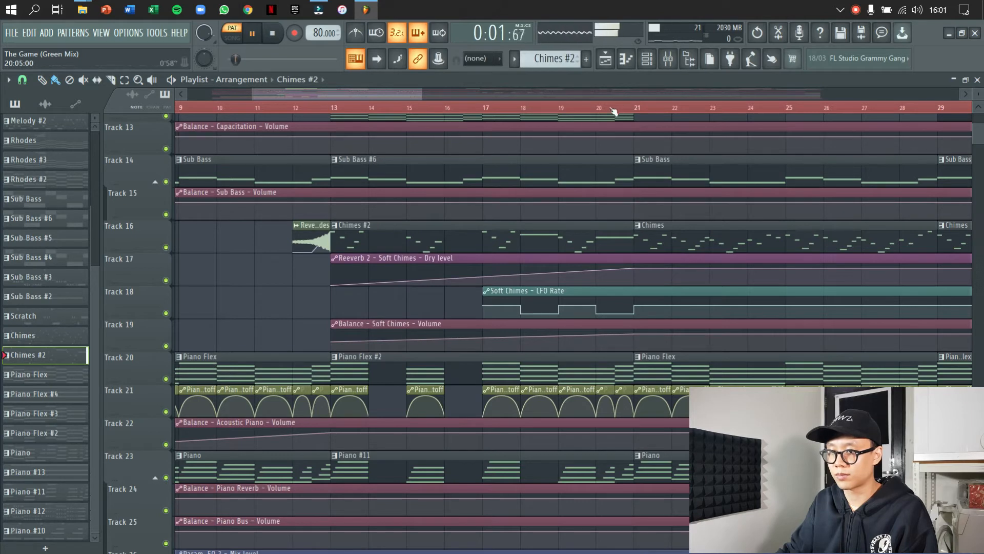
Open the Soft Chimes synth from the channel rack and place its window beside the rack to examine its settings
left_click(647, 61)
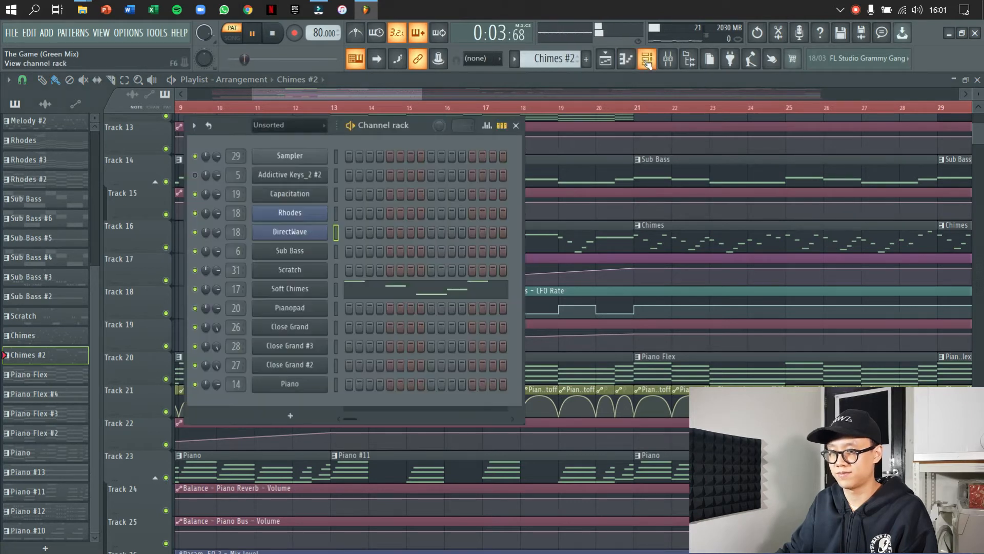
left_click(319, 296)
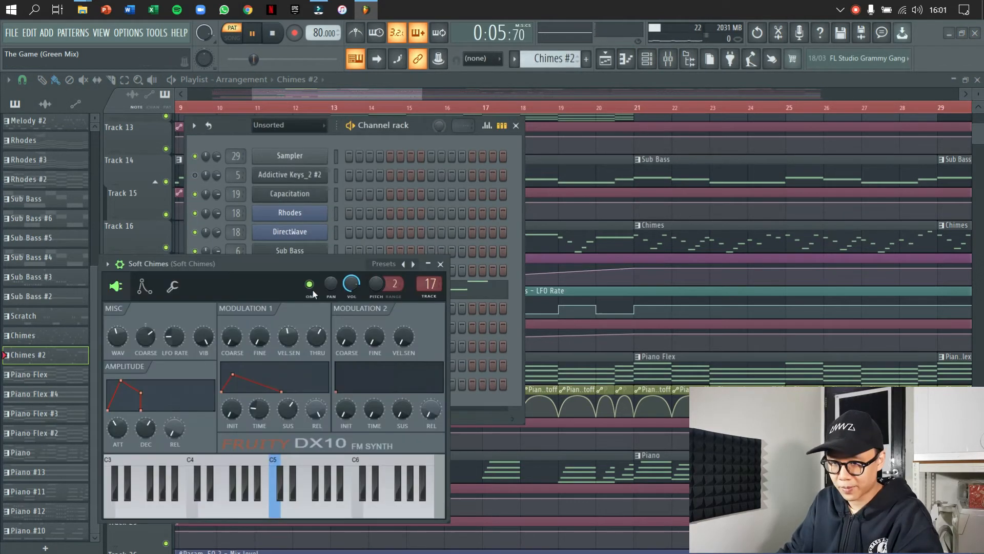
left_click_drag(276, 277, 732, 186)
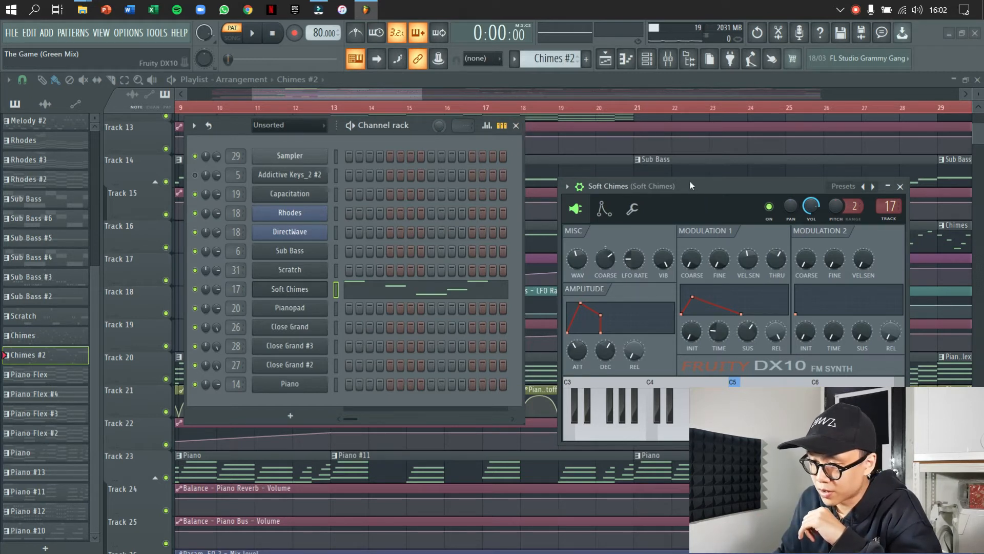
left_click_drag(689, 180, 668, 184)
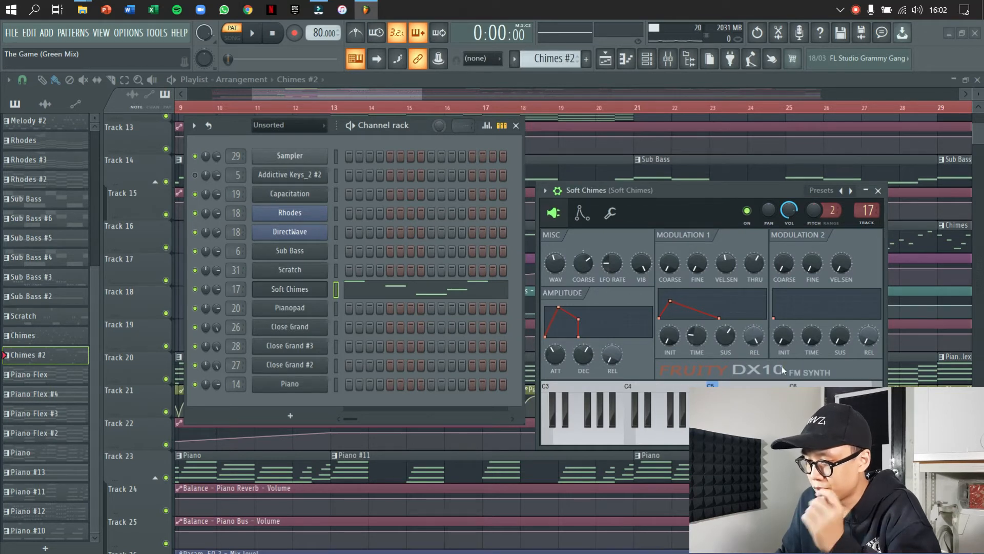
Find the Soft Chimes preset in the Fruity DX10 preset list, and close the synth and the channel rack
left_click(826, 195)
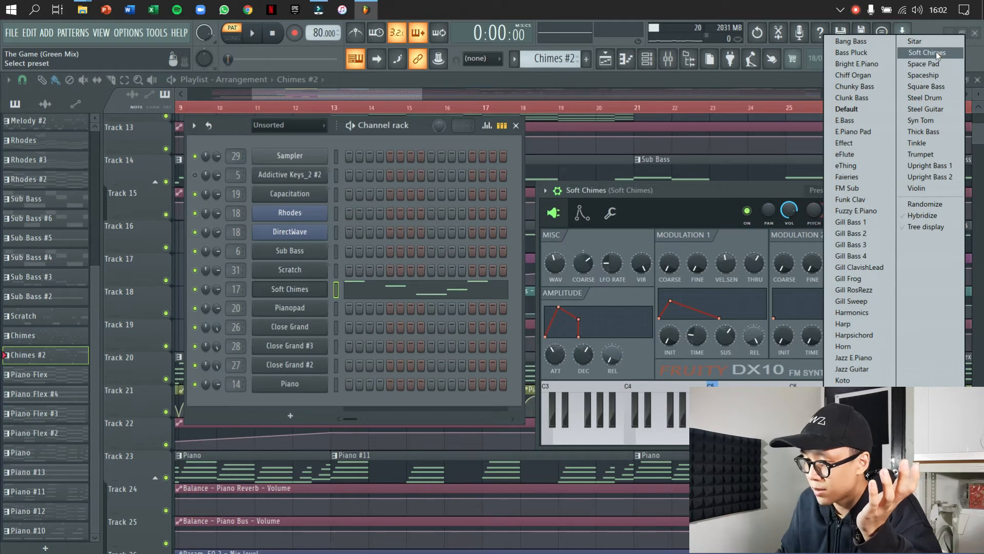
left_click(727, 193)
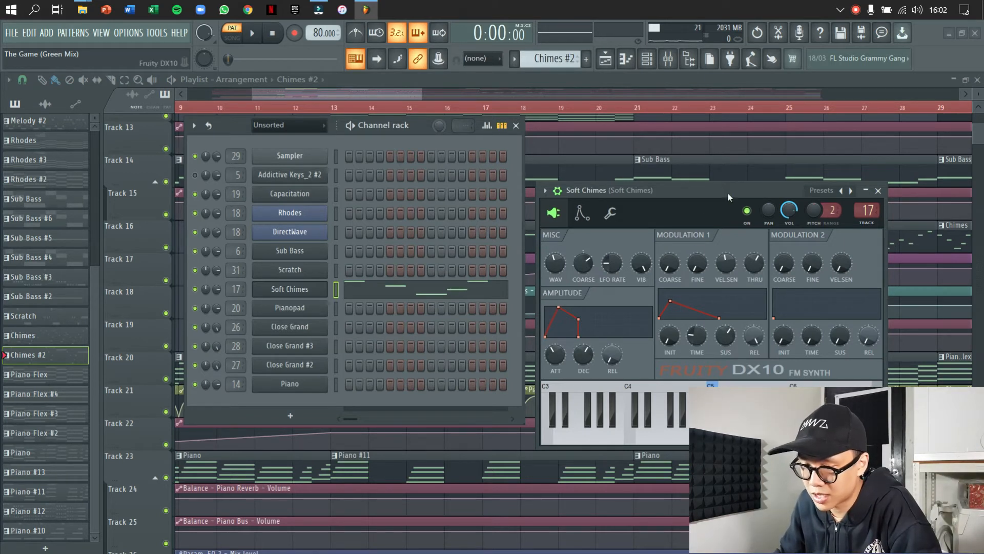
left_click_drag(727, 192, 656, 194)
left_click(809, 190)
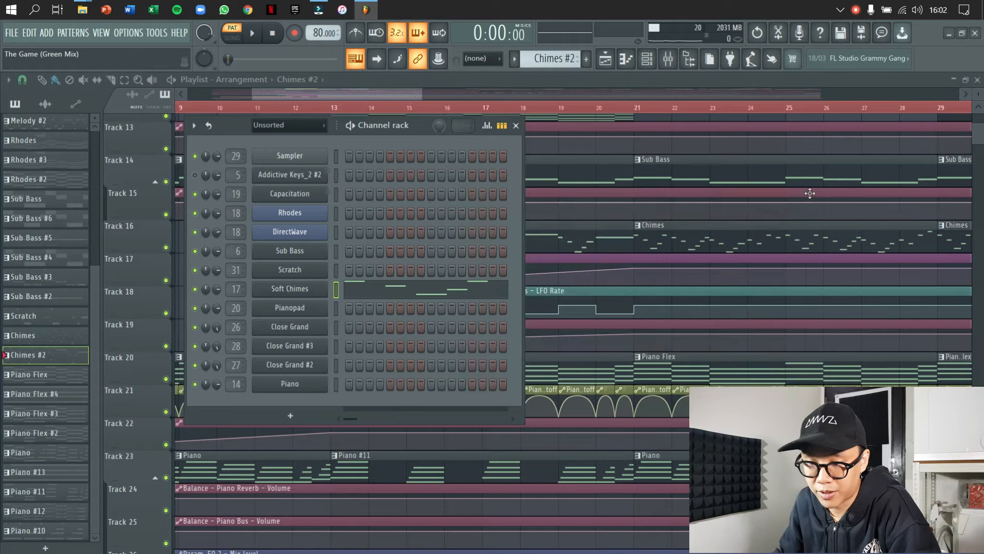
left_click(516, 125)
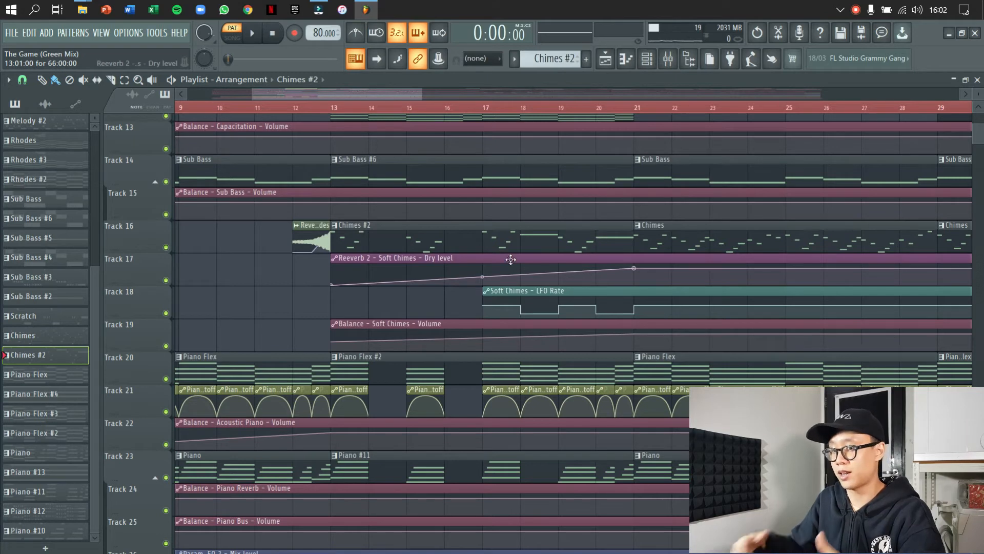
Examine the Fruity Reeverb 2 and FabFilter Pro-C 2 settings on the Soft Chimes mixer insert
left_click(667, 59)
left_click(919, 120)
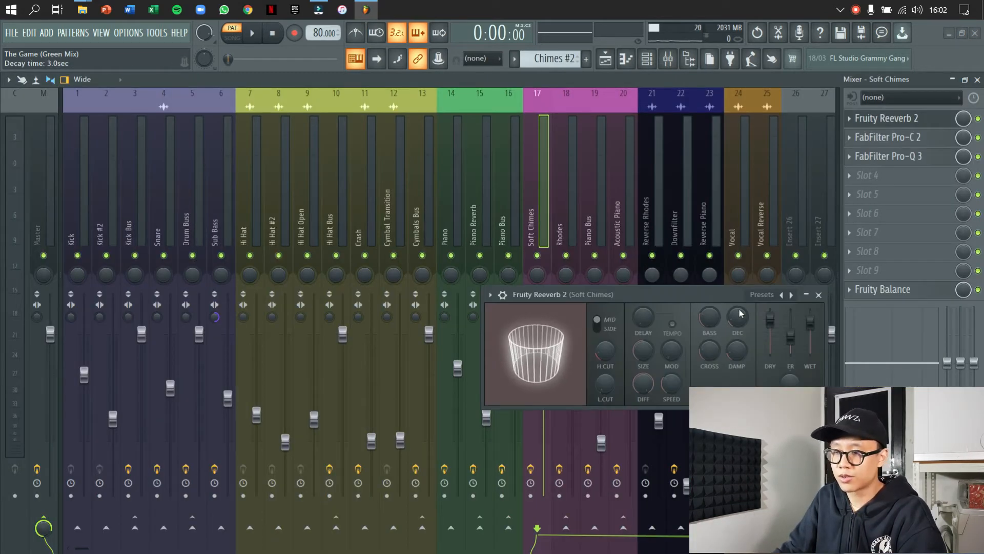
left_click(891, 137)
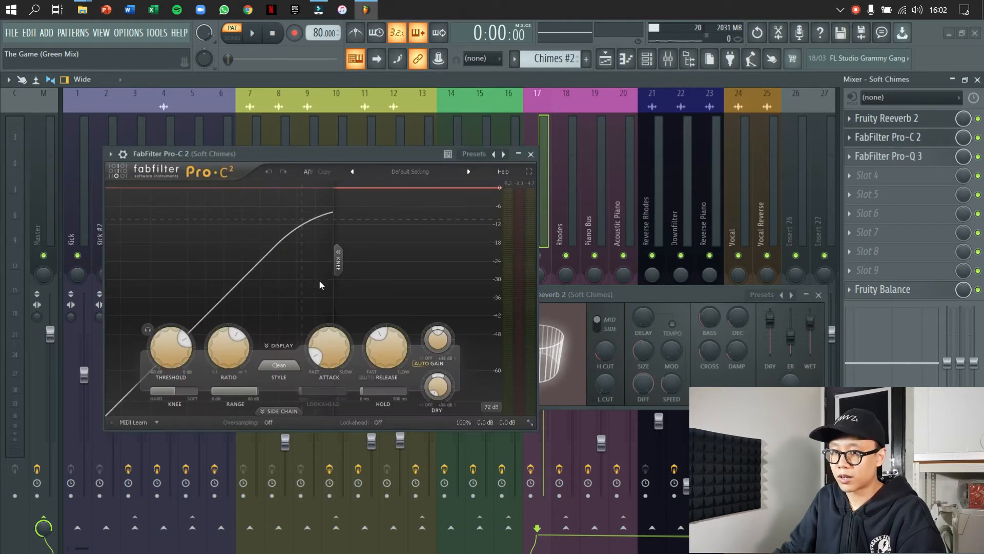
left_click(531, 154)
Open FabFilter Pro-Q 3 on the Soft Chimes insert, examine its low cut and narrow dips during playback, and close it
left_click(892, 156)
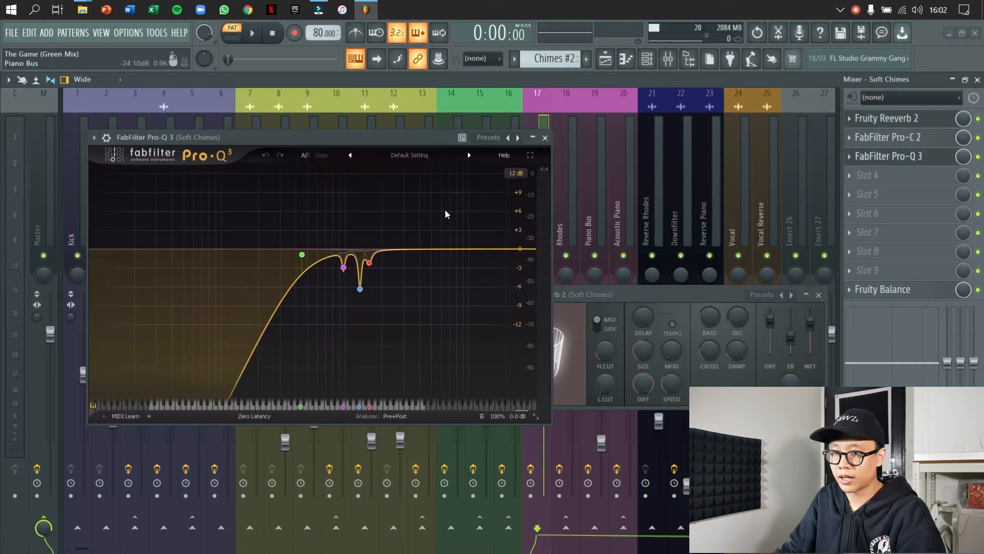
key("space")
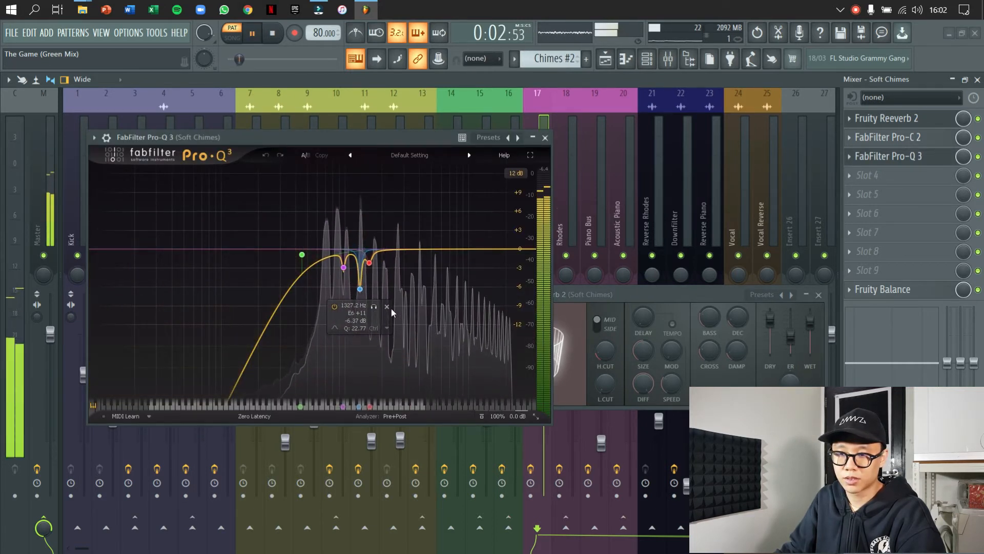
key("space")
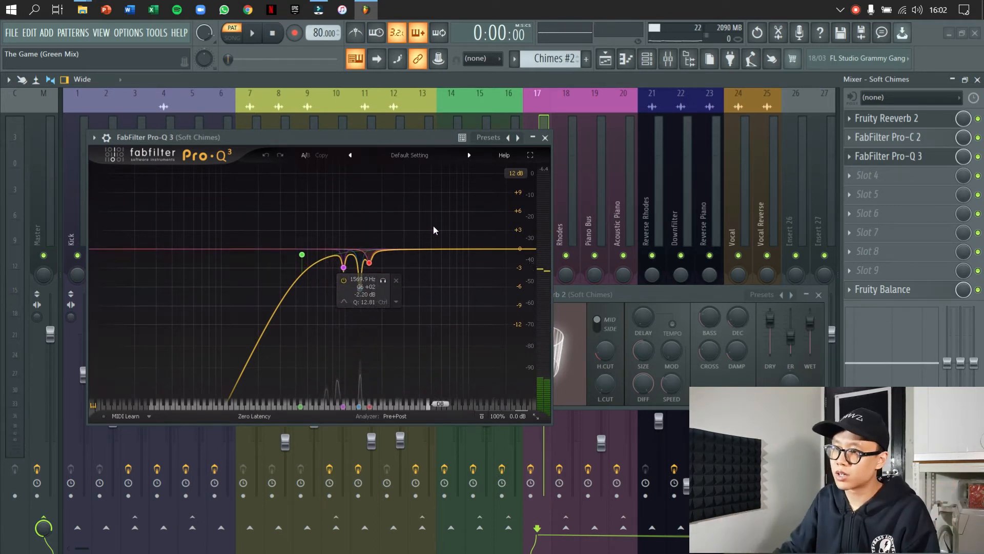
left_click(545, 137)
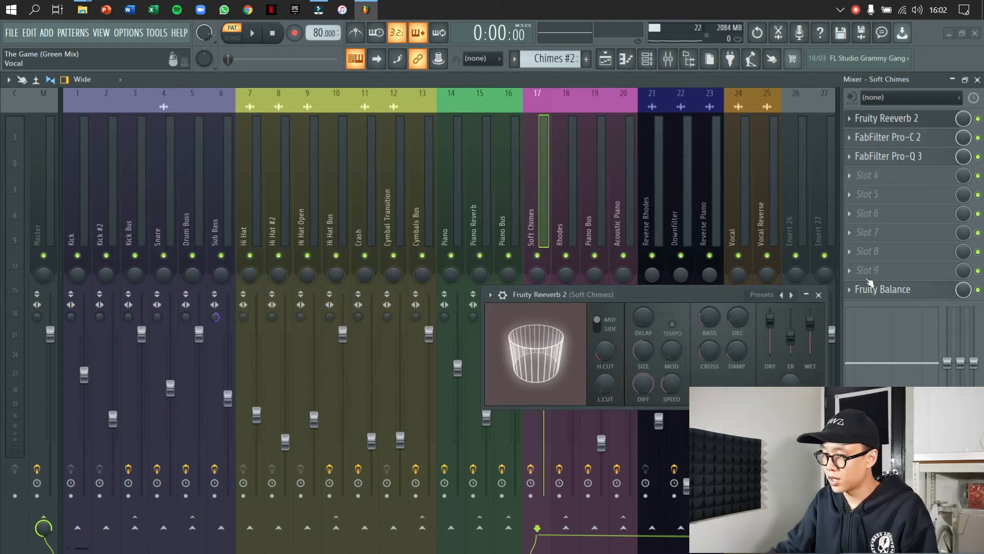
Check Fruity Balance on the Soft Chimes insert, close it, and return to the playlist
left_click(906, 292)
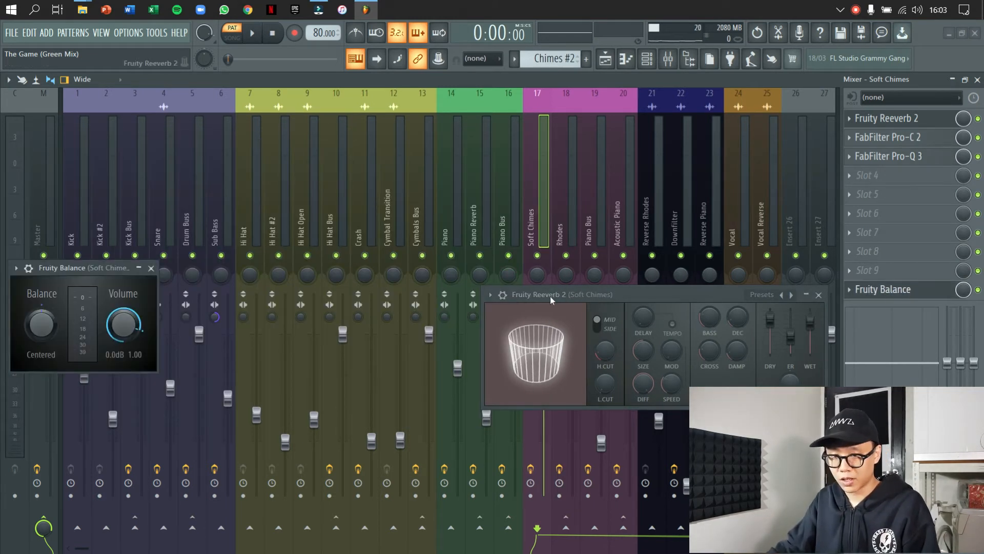
left_click(151, 269)
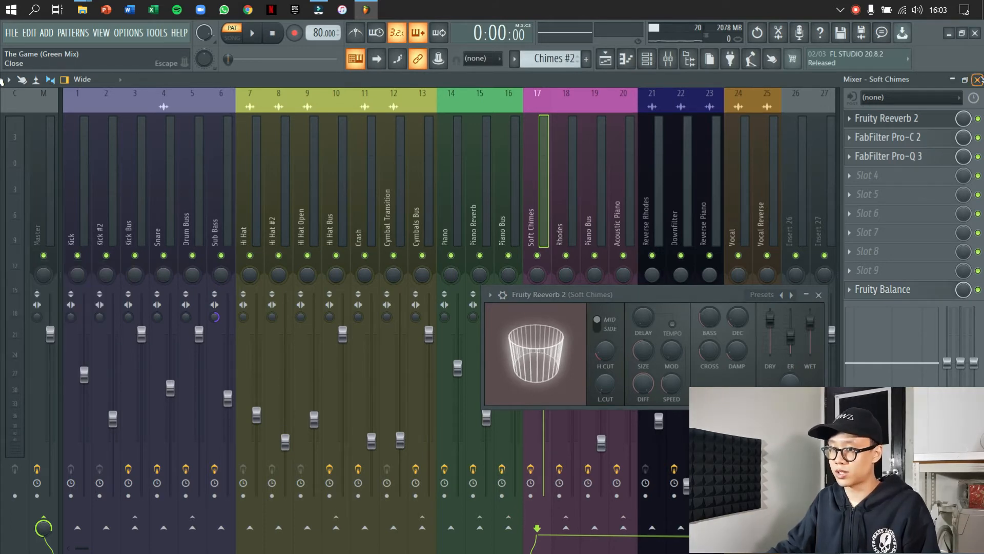
key("F5")
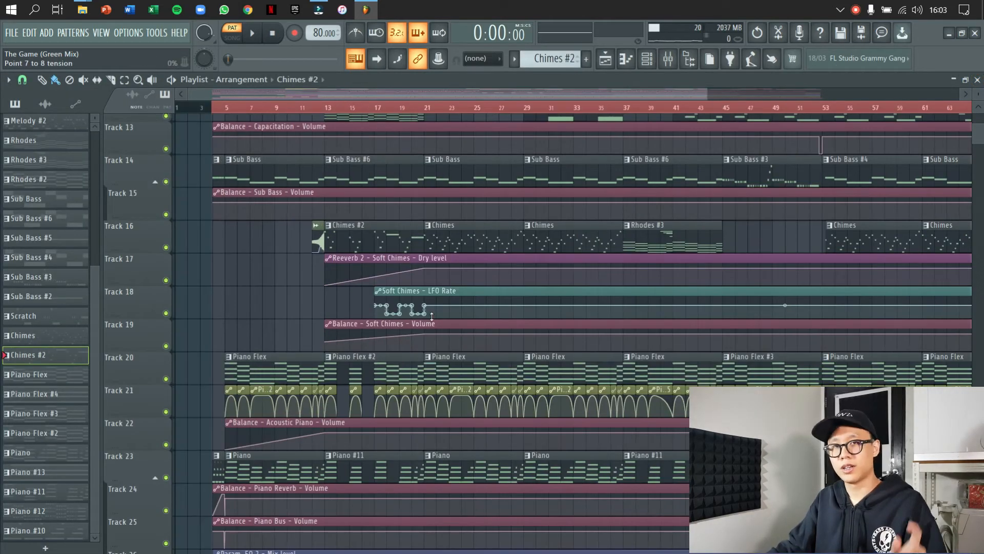
Play the song from bar 21 to bar 37 while looking over the drum, melody, chimes and piano tracks, and stop playback
scroll(400, 336, "up", 10)
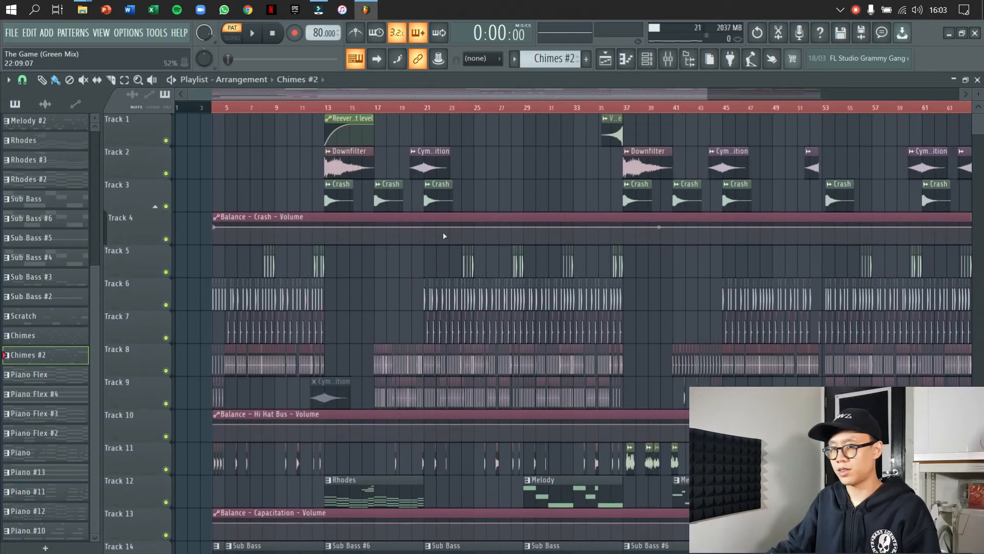
scroll(439, 290, "up", 2)
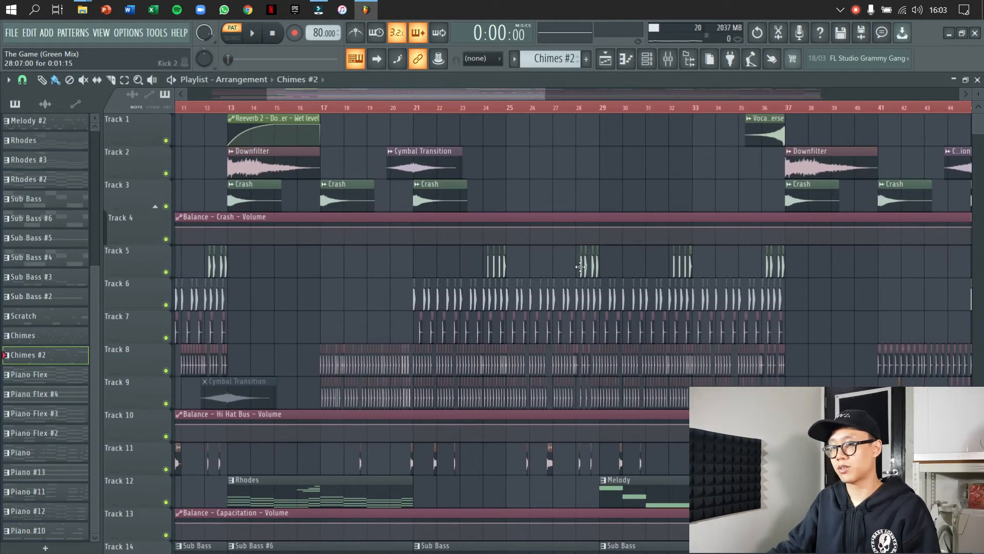
scroll(462, 267, "down", 4)
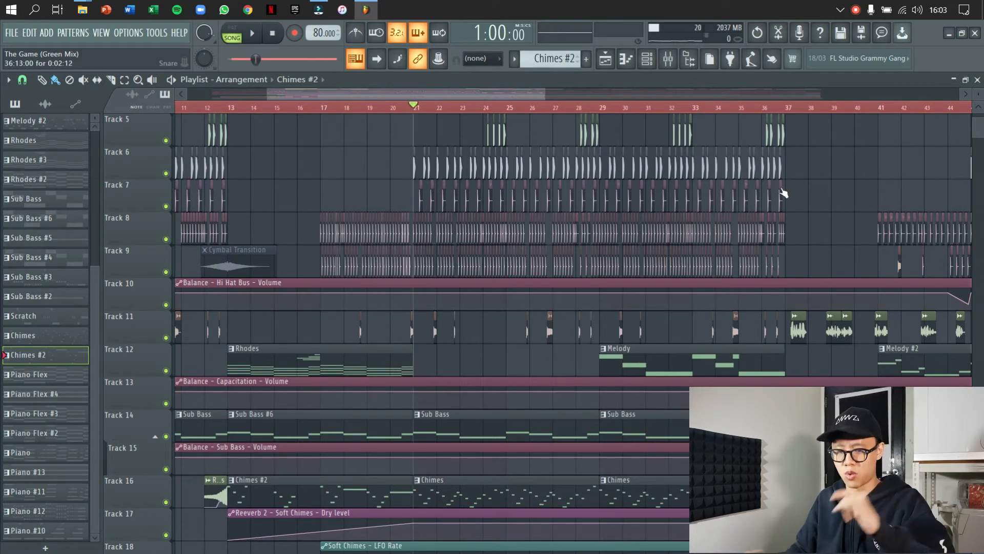
key("space")
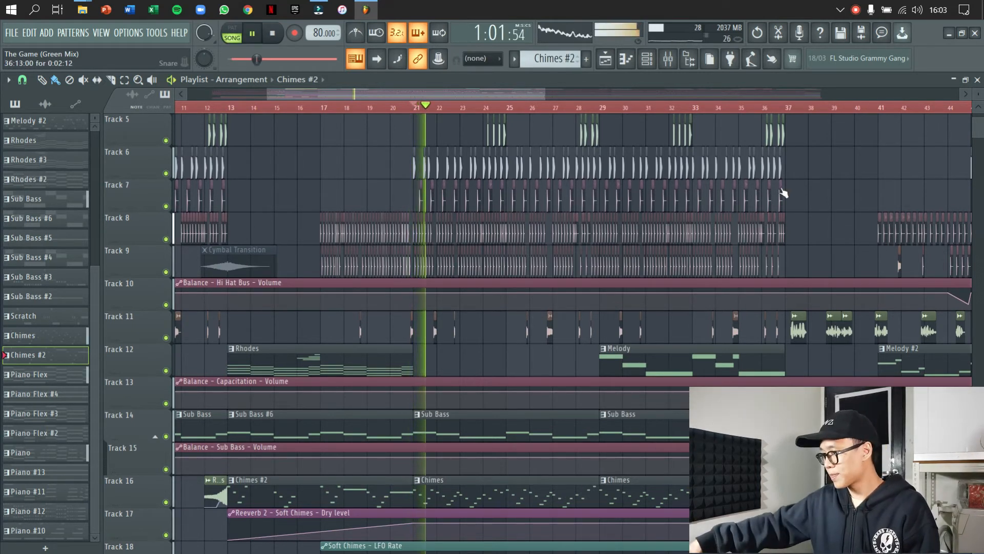
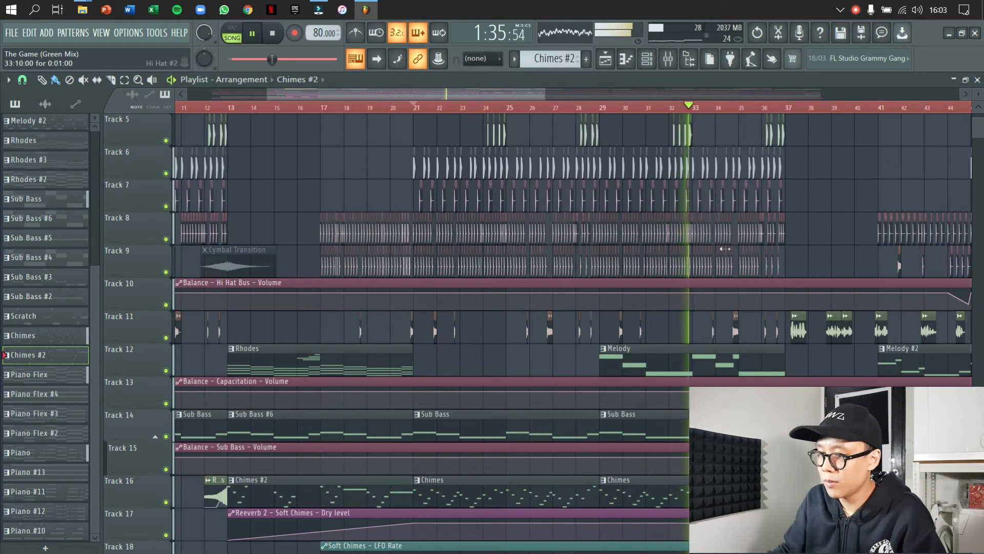
scroll(590, 288, "down", 3)
scroll(610, 280, "down", 4)
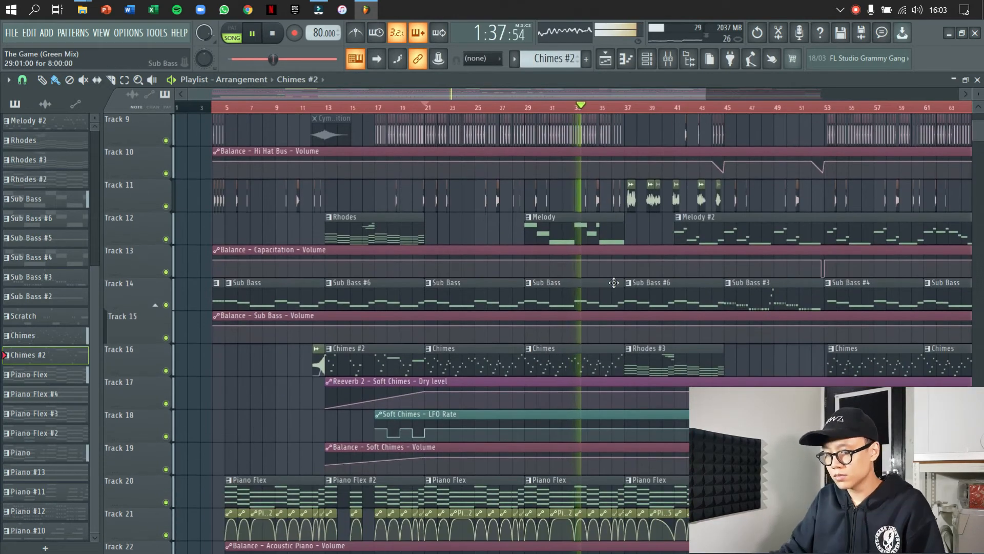
scroll(615, 283, "down", 2)
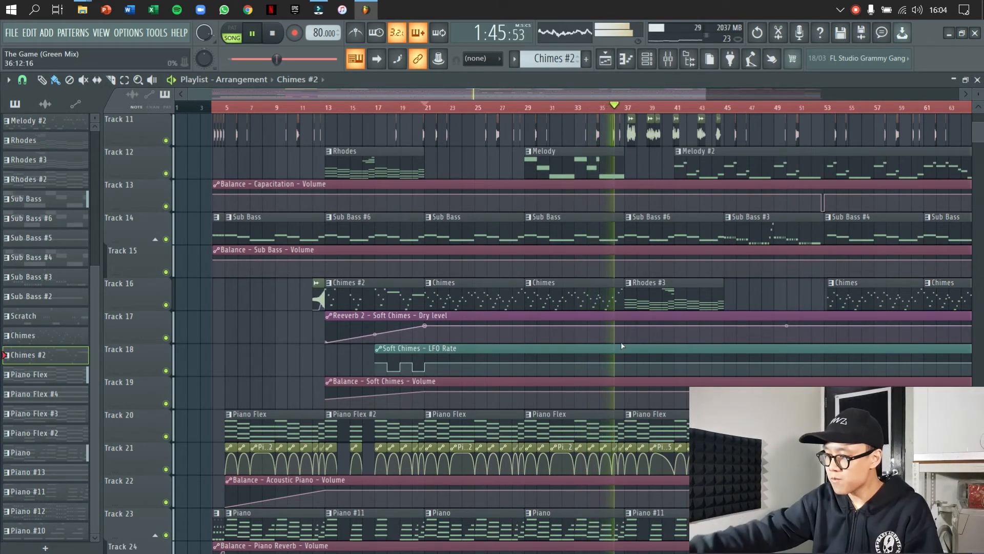
scroll(630, 345, "down", 4)
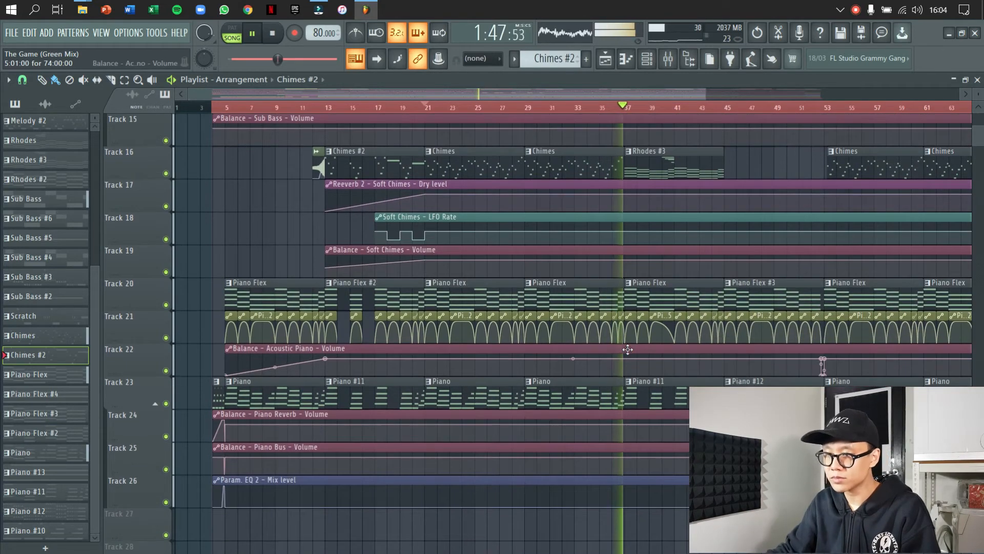
key("space")
Look back over the arrangement's tracks around bar 21 and select the Melody clip at bar 29 on Track 12
scroll(566, 363, "up", 11)
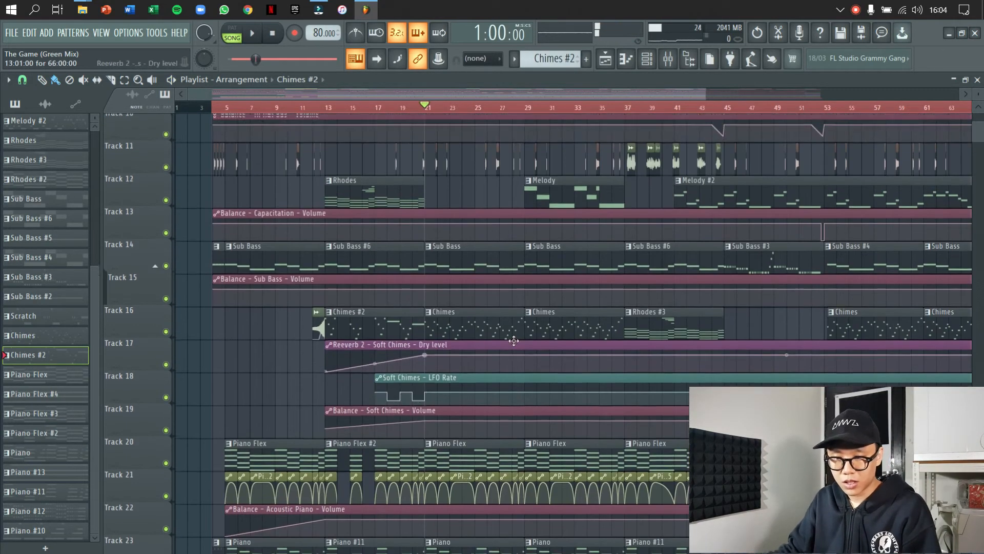
scroll(462, 276, "up", 3)
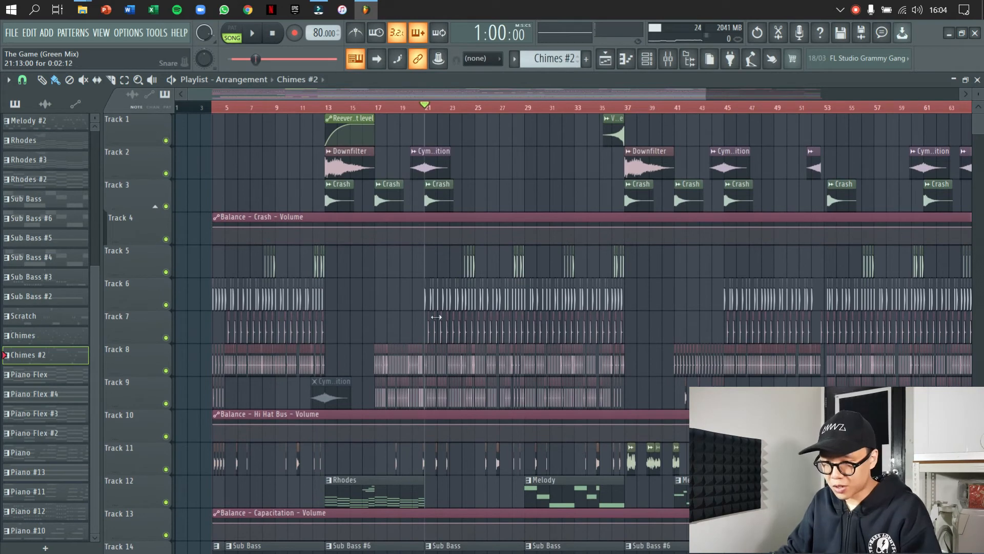
scroll(446, 325, "up", 4)
scroll(474, 325, "down", 12)
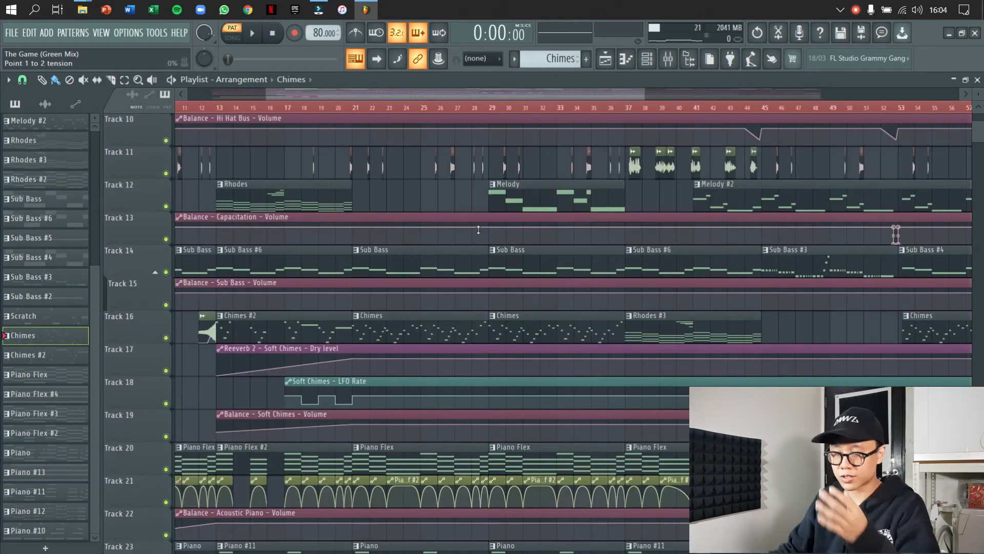
left_click(510, 189)
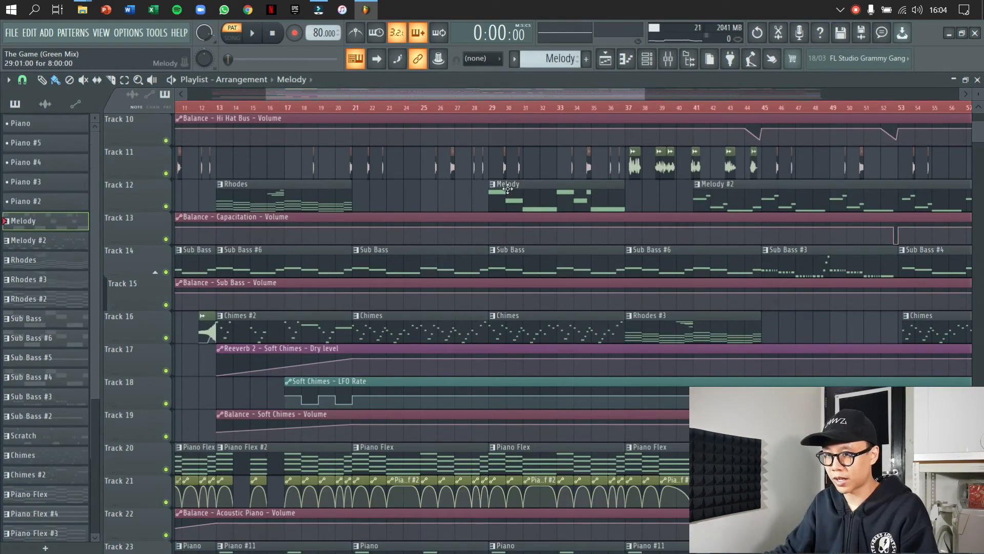
scroll(489, 202, "up", 2)
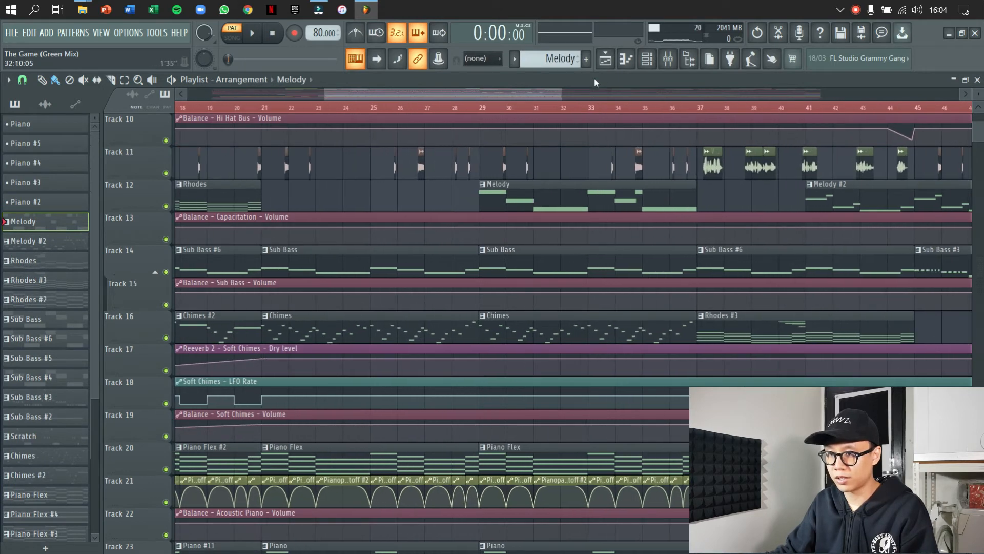
Preview the Melody clip at bar 29, open the Capacitation channel's FLEX preset, and stop the preview
left_click(483, 186)
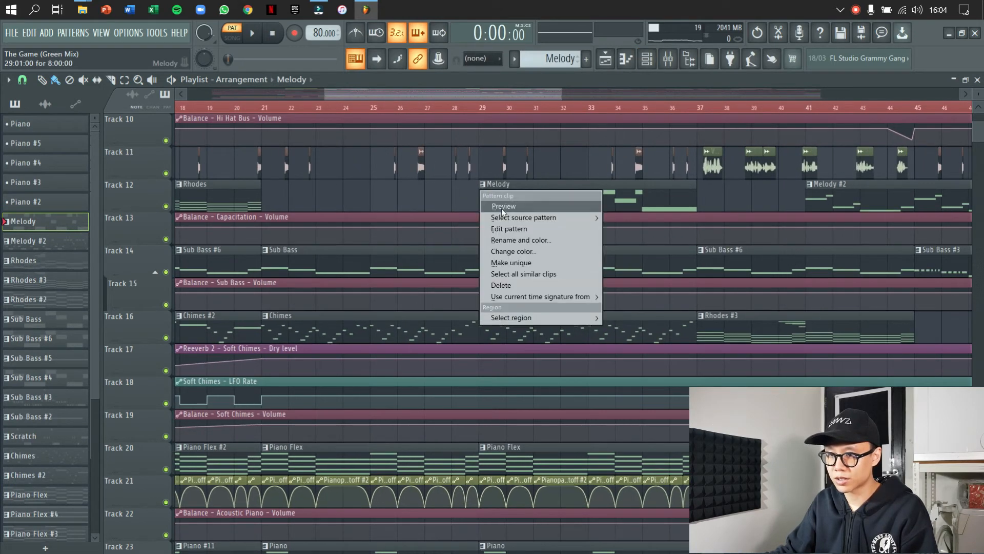
left_click(501, 208)
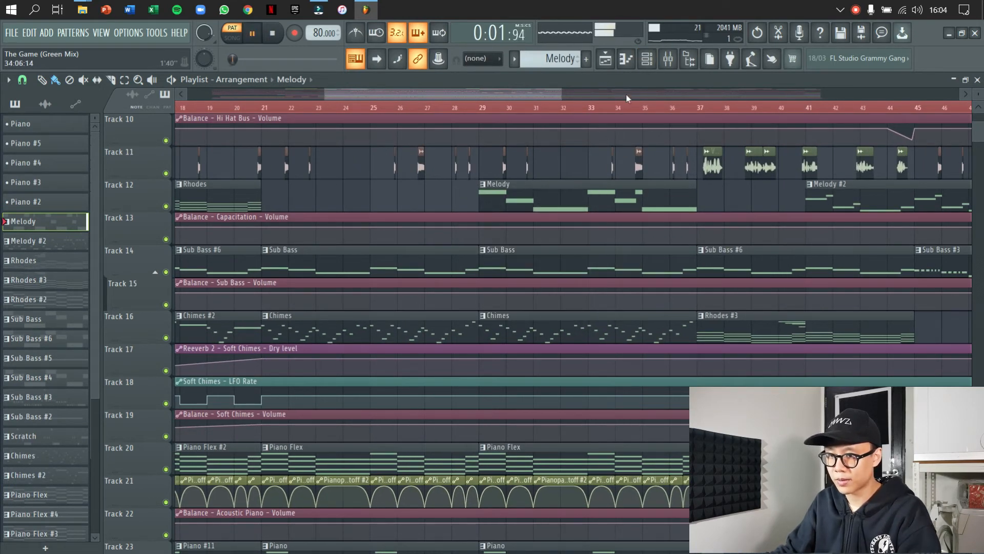
left_click(647, 58)
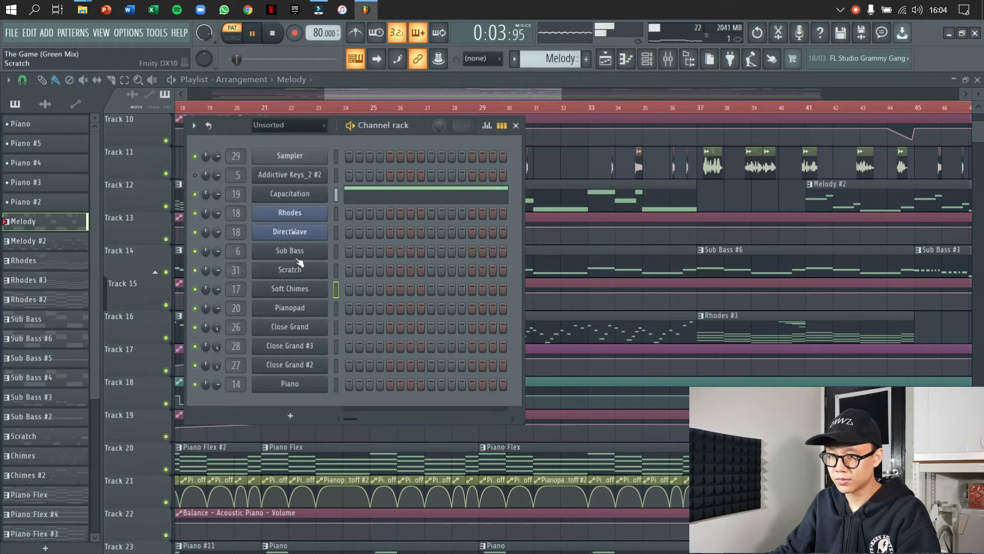
left_click(289, 194)
left_click_drag(451, 55, 549, 98)
key("space")
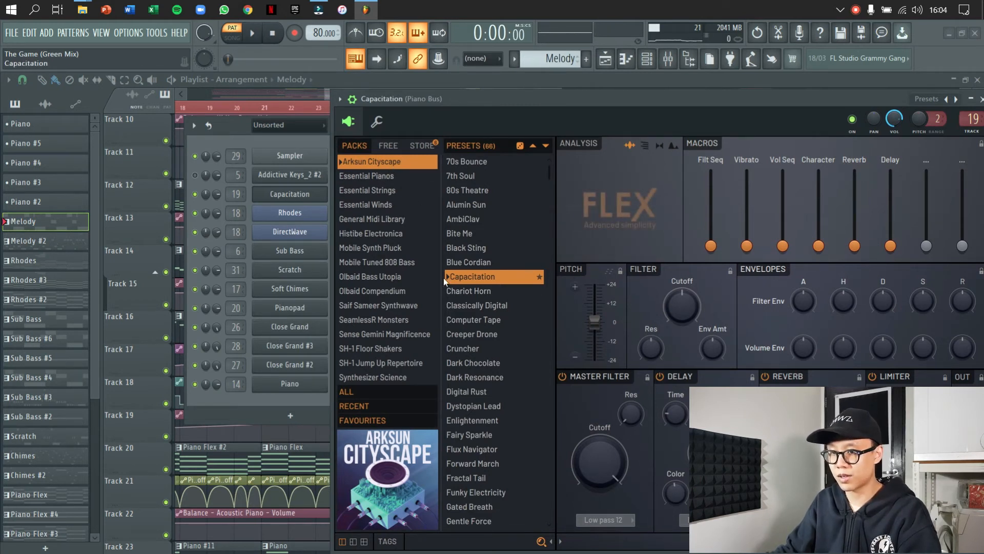
Return to the playlist and play the song from bar 29 to hear the Melody clip in context, stopping after it
key("F5")
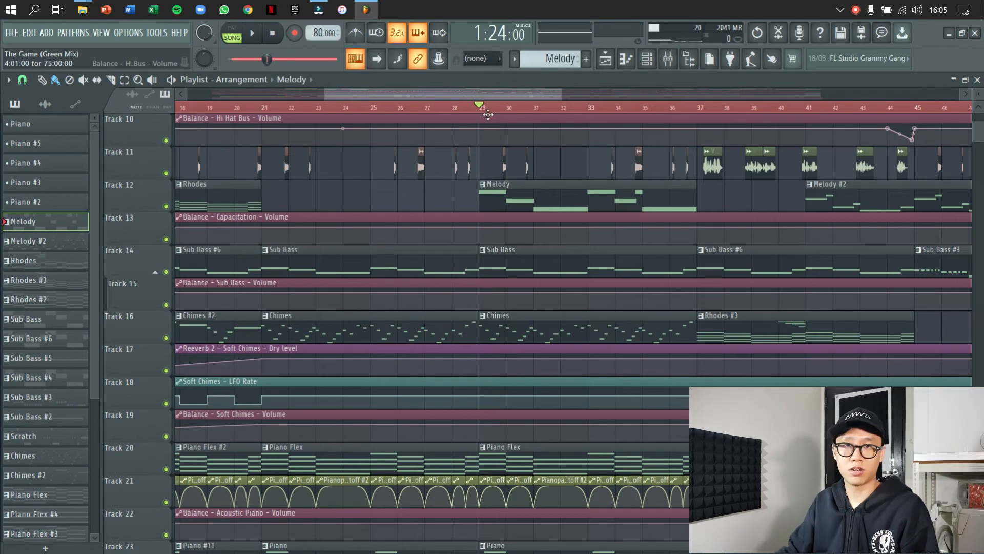
key("space")
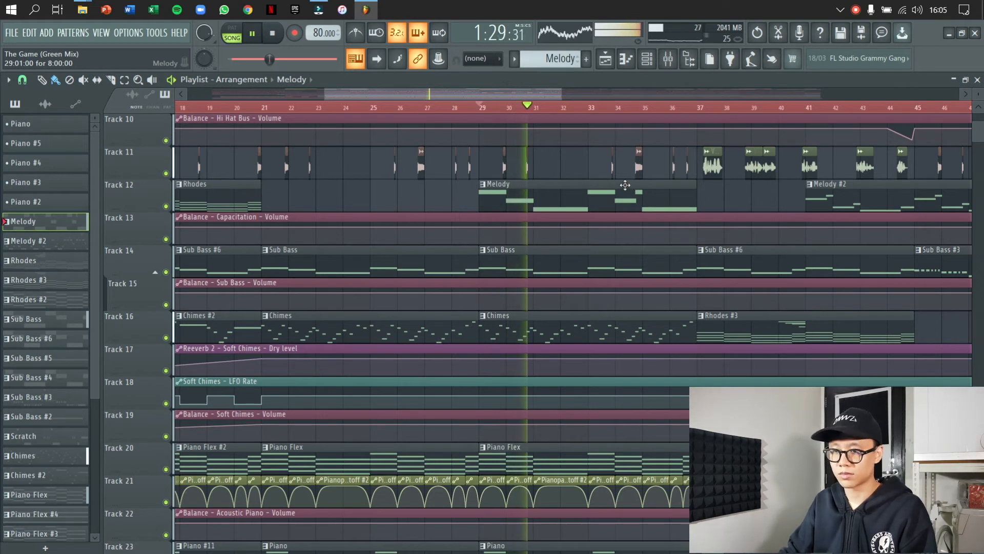
key("space")
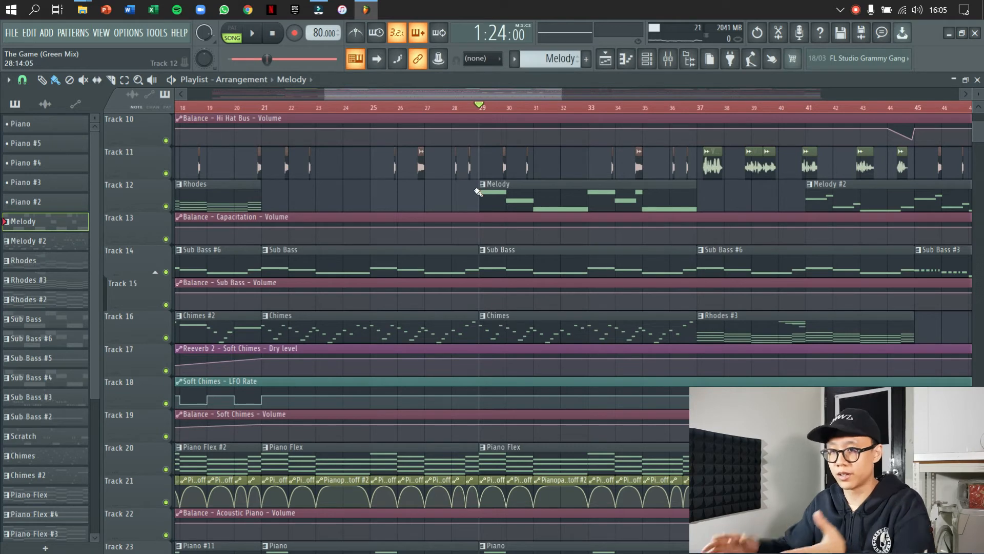
Show the mixer's Piano Bus insert, check the dry level in its Fruity Reeverb 2, and close the effect
key("F9")
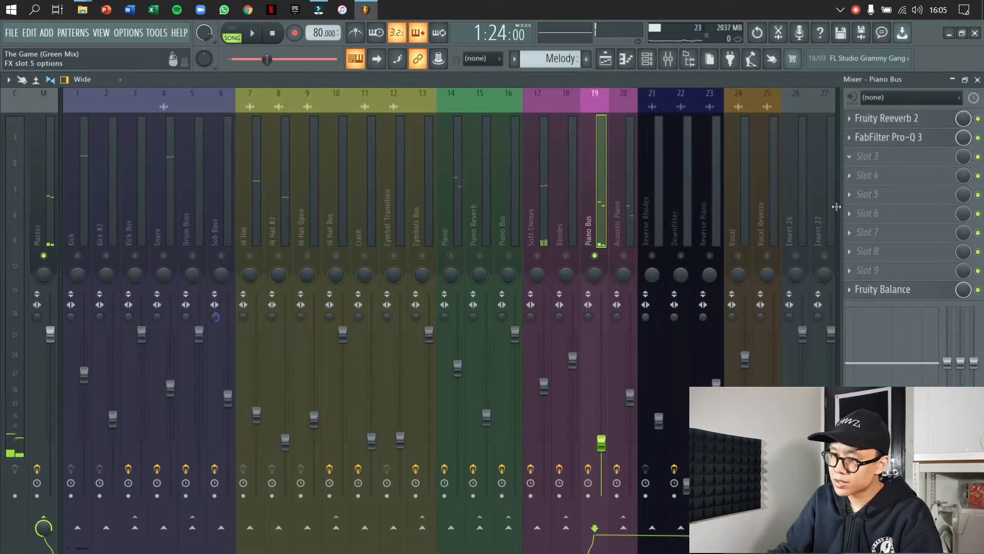
left_click(916, 120)
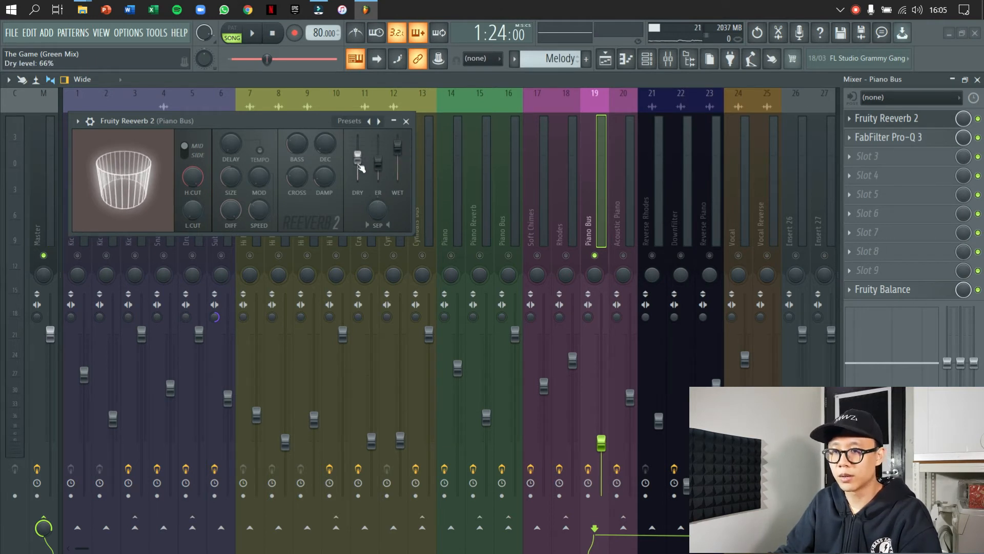
left_click(406, 122)
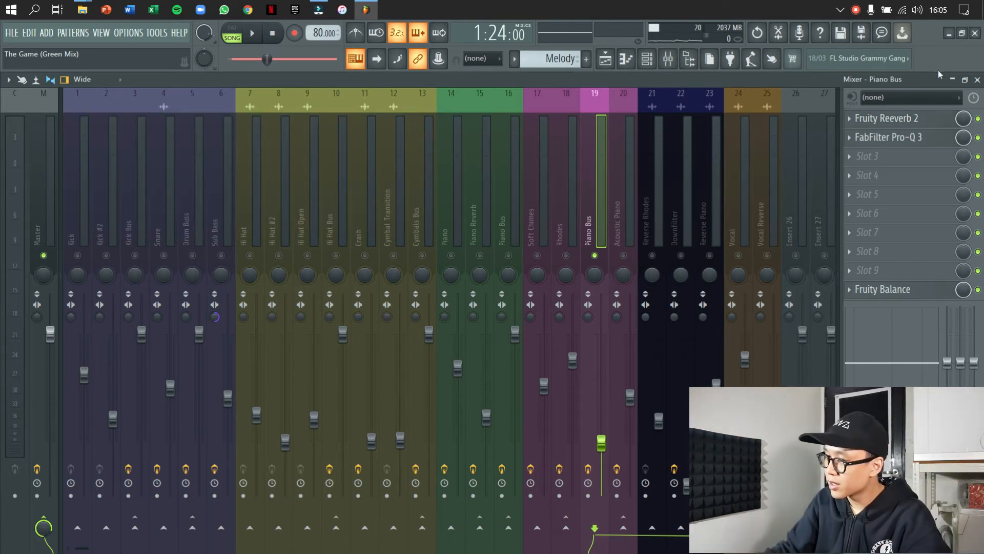
Check FabFilter Pro-Q 3 and Fruity Balance on the Piano Bus insert, and close them along with the mixer
left_click(923, 138)
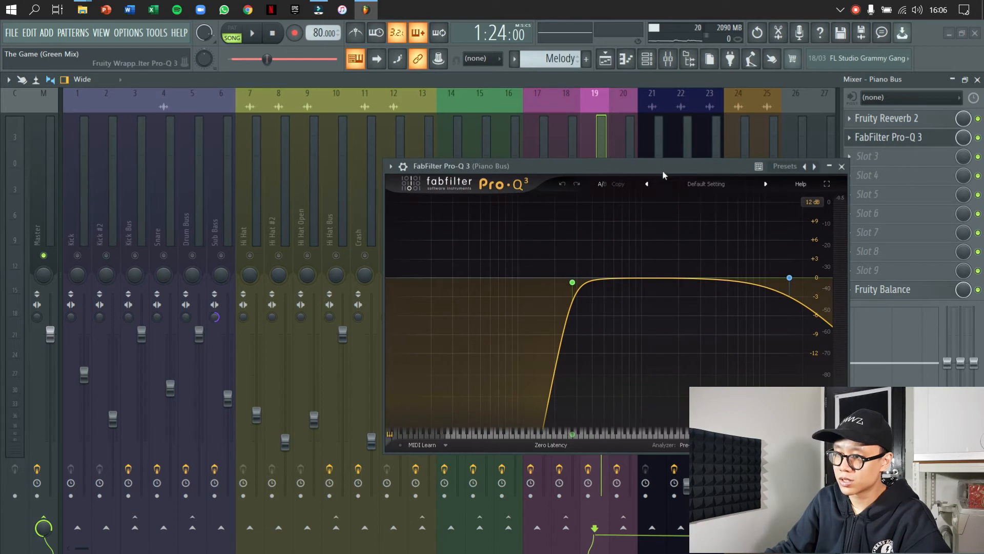
left_click_drag(663, 171, 510, 172)
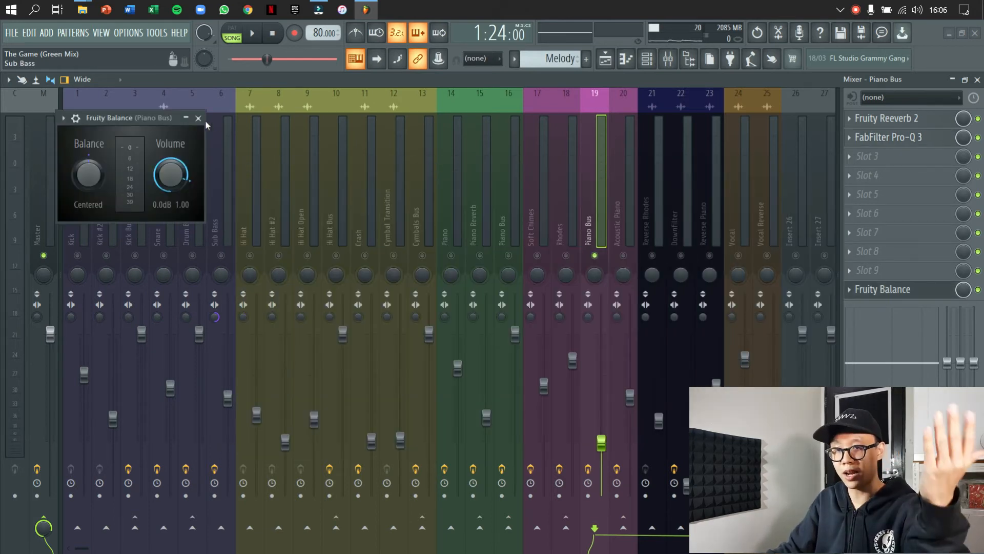
left_click(198, 118)
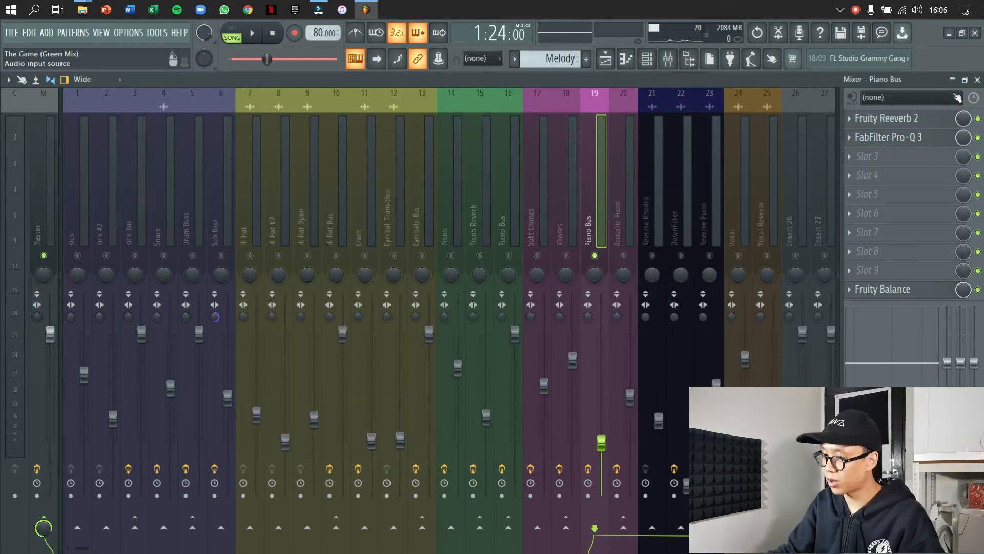
left_click(977, 80)
Play the song from bar 37 while looking over the drum, vocal, melody, Rhodes and piano tracks
scroll(607, 231, "up", 5)
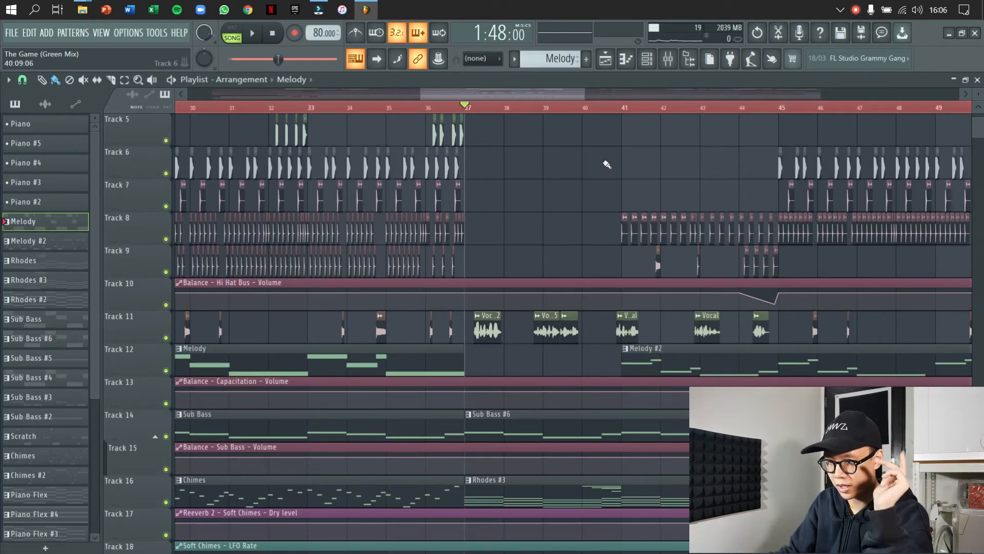
scroll(606, 164, "down", 3)
key("space")
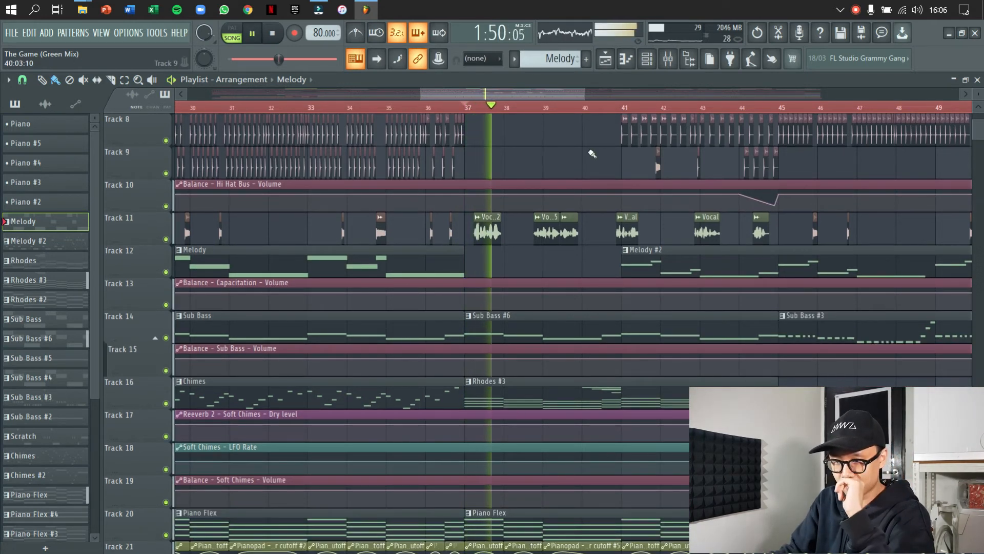
scroll(590, 218, "down", 4)
scroll(602, 217, "up", 2)
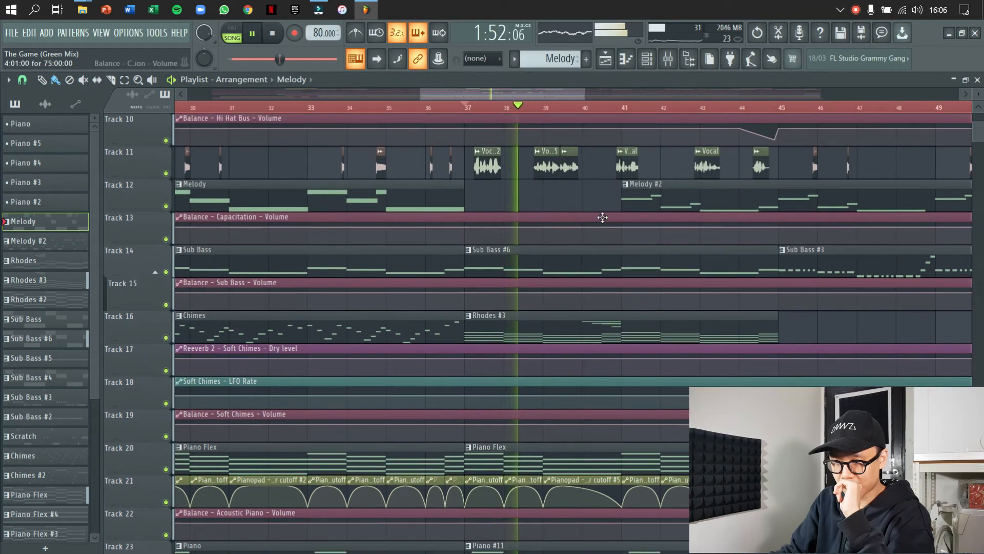
scroll(602, 217, "down", 4)
scroll(602, 218, "down", 1)
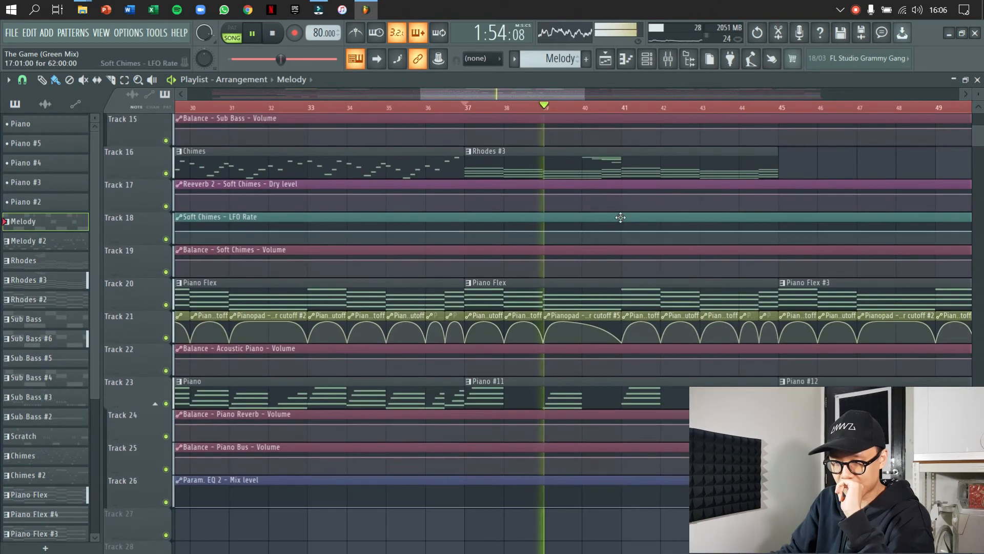
scroll(767, 230, "up", 8)
scroll(767, 230, "up", 1)
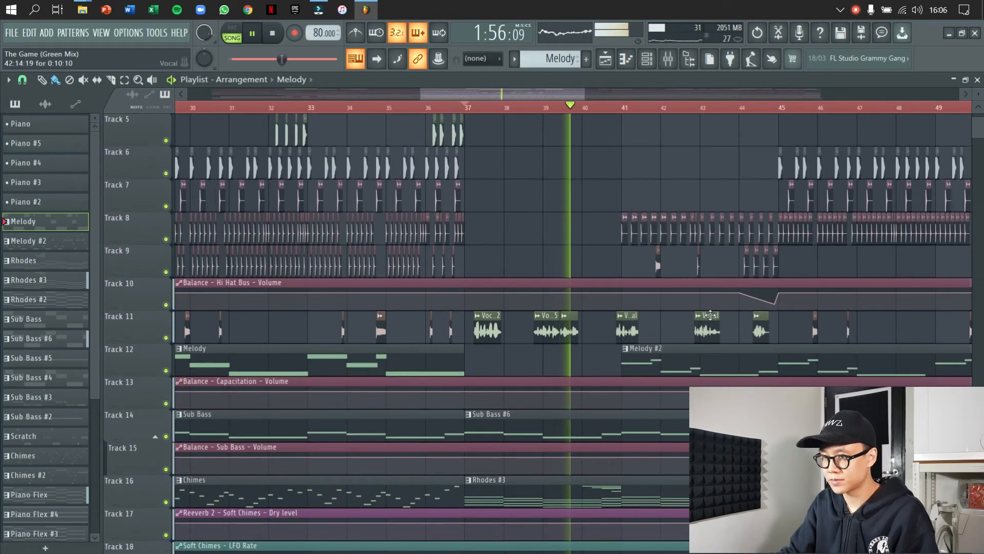
Examine the section from bar 37 to bar 45 up close, including the Track 11 vocal clips, and stop playback
scroll(708, 277, "up", 3)
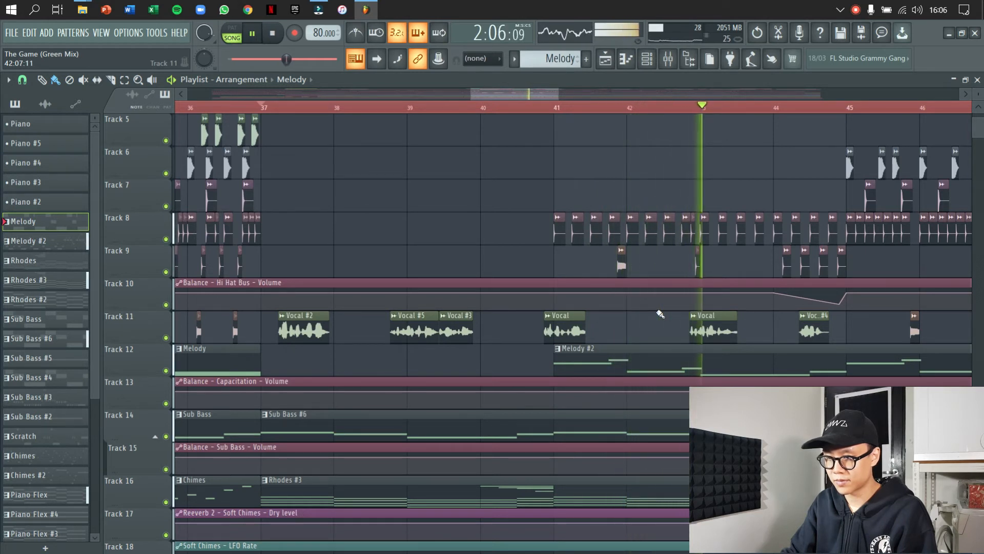
scroll(660, 314, "down", 3)
scroll(660, 313, "down", 6)
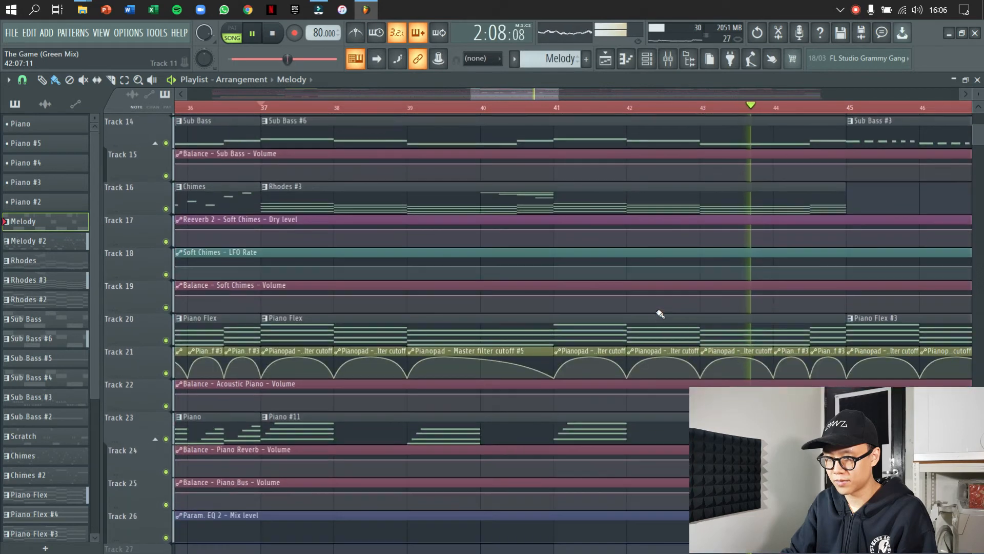
scroll(658, 312, "up", 7)
scroll(657, 311, "up", 2)
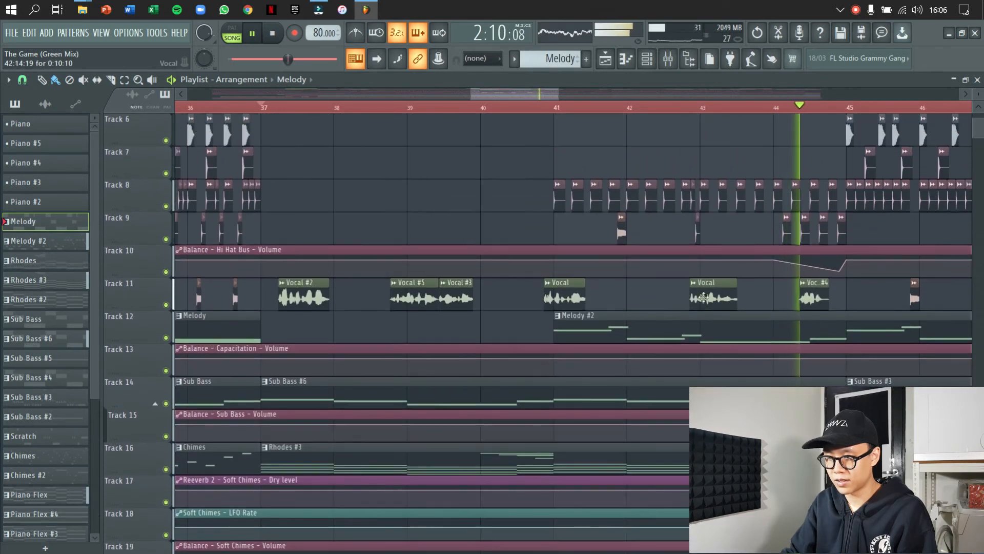
key("space")
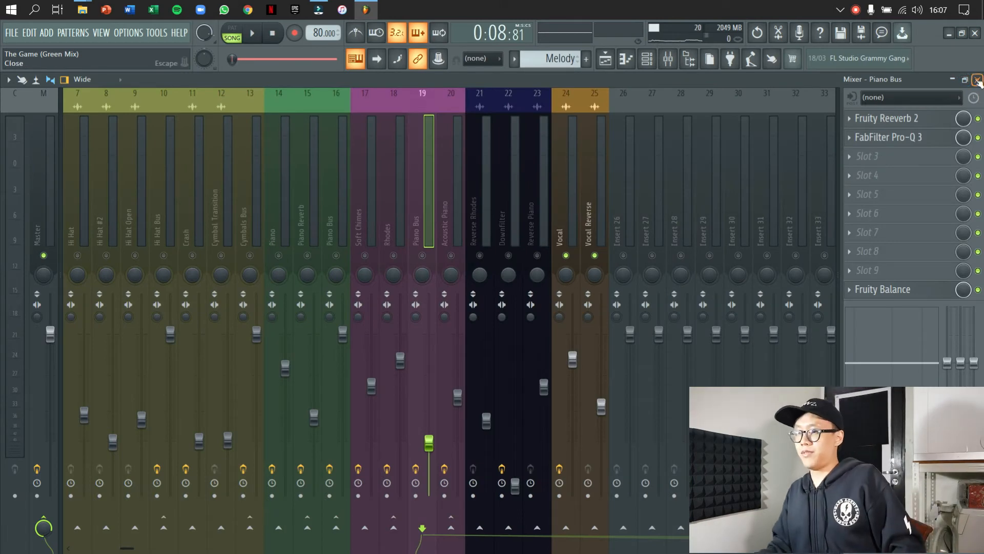
Leave the mixer for the playlist and restart playback from bar 37
left_click(977, 80)
left_click(669, 60)
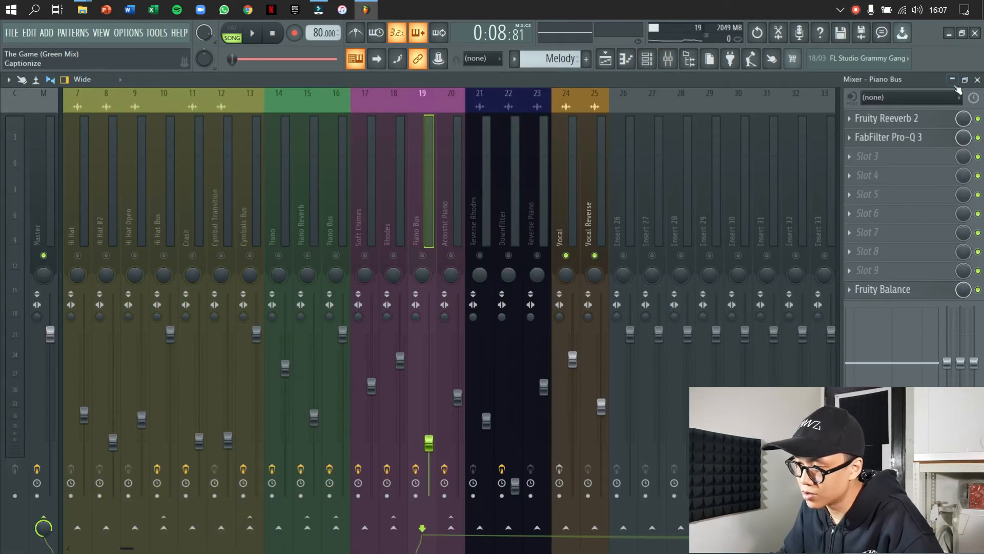
left_click(977, 80)
left_click(276, 110)
key("space")
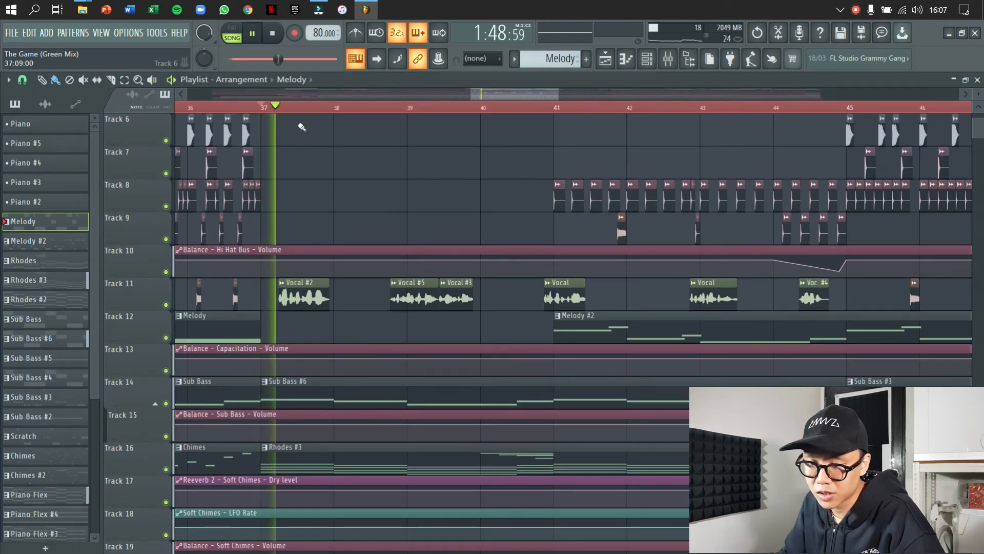
Set the playlist's snap to 1/6 step
left_click(8, 80)
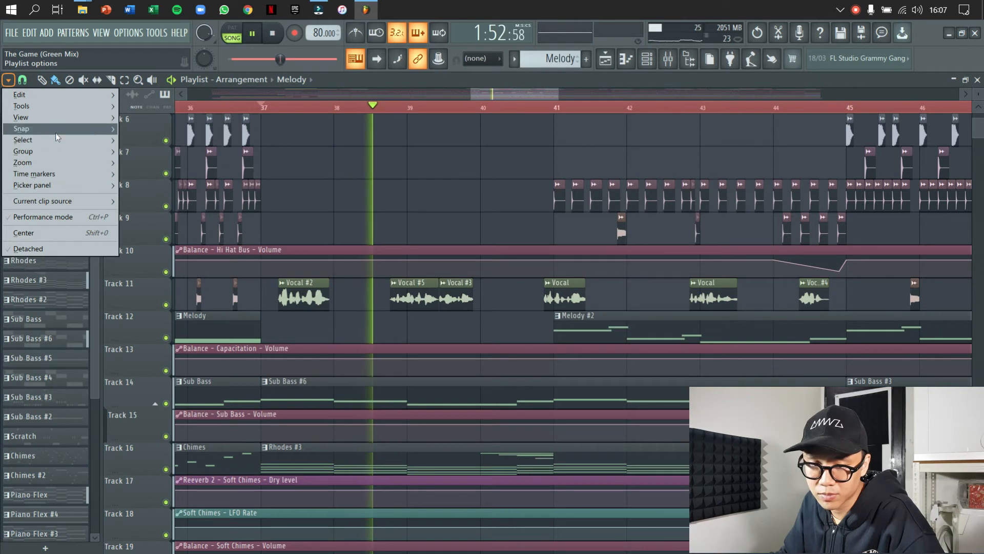
mouse_move(56, 129)
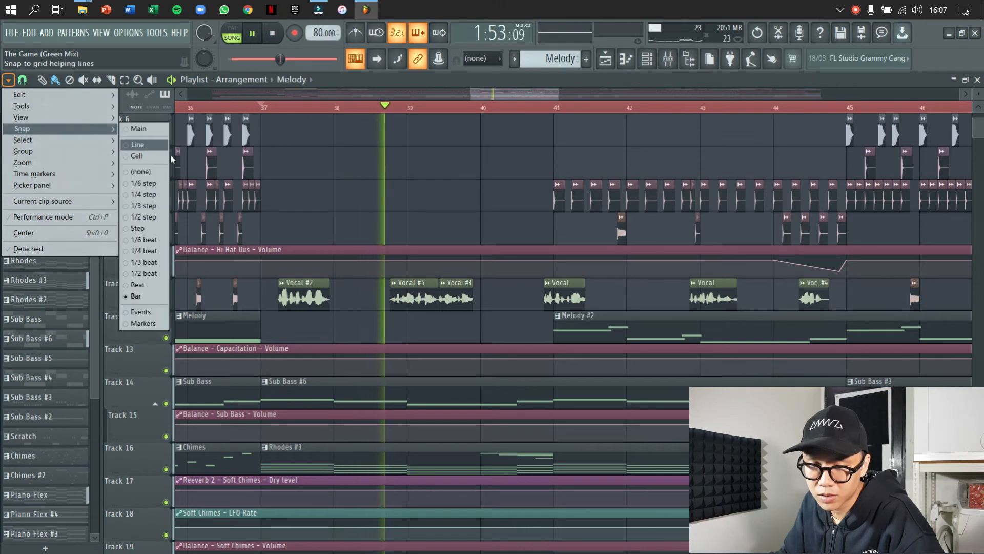
left_click(144, 181)
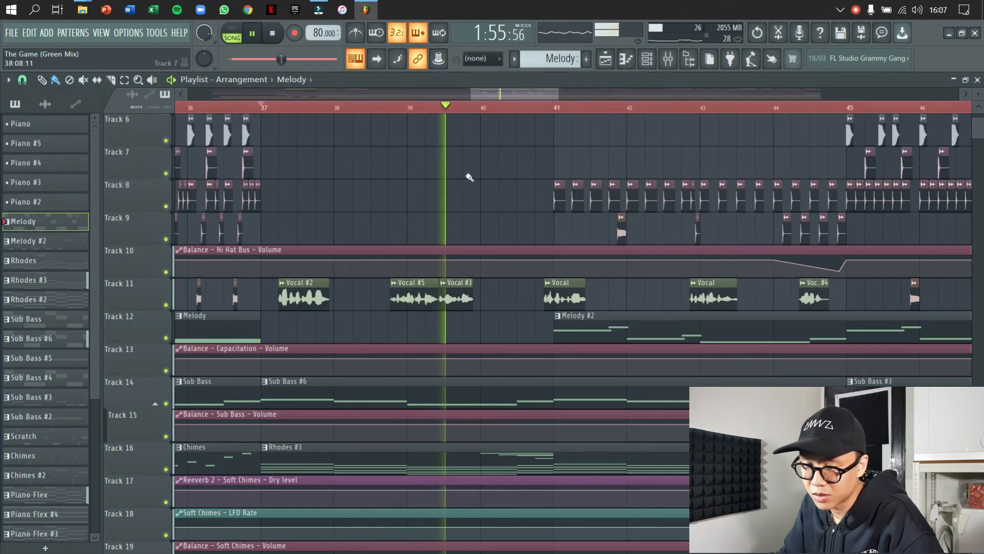
Audition the three vocal clips between bars 40 and 45 on Track 11 one after another, and stop playback
left_click(543, 107)
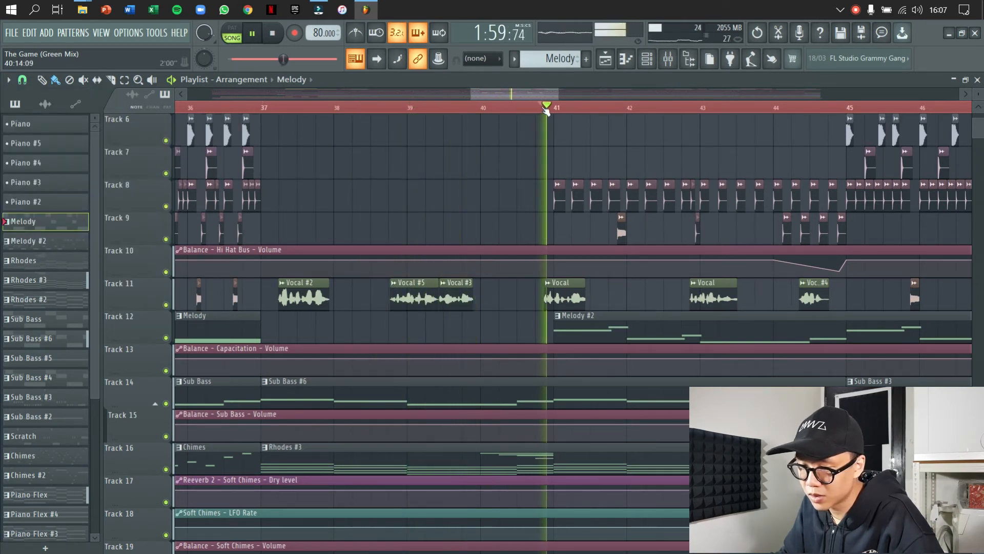
left_click(688, 106)
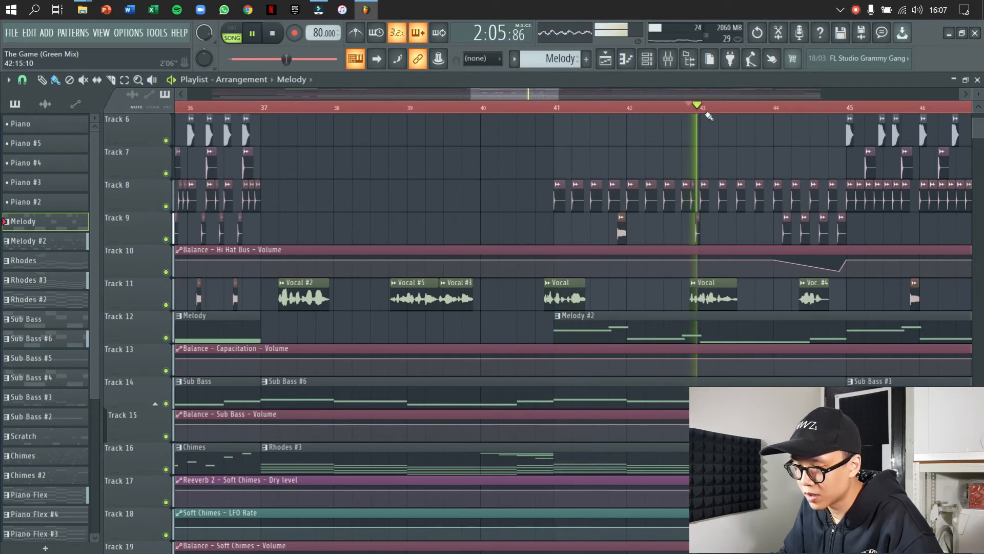
left_click(803, 106)
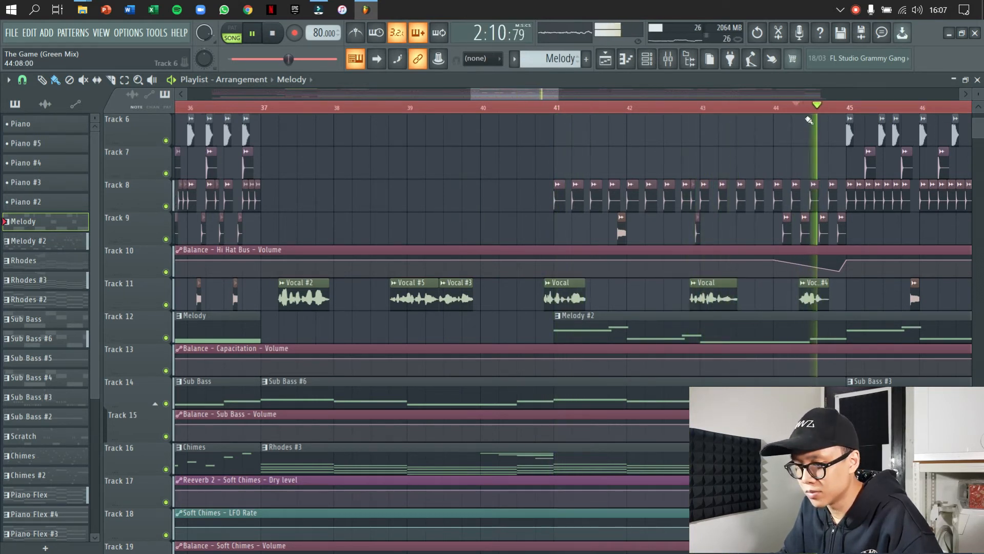
key("space")
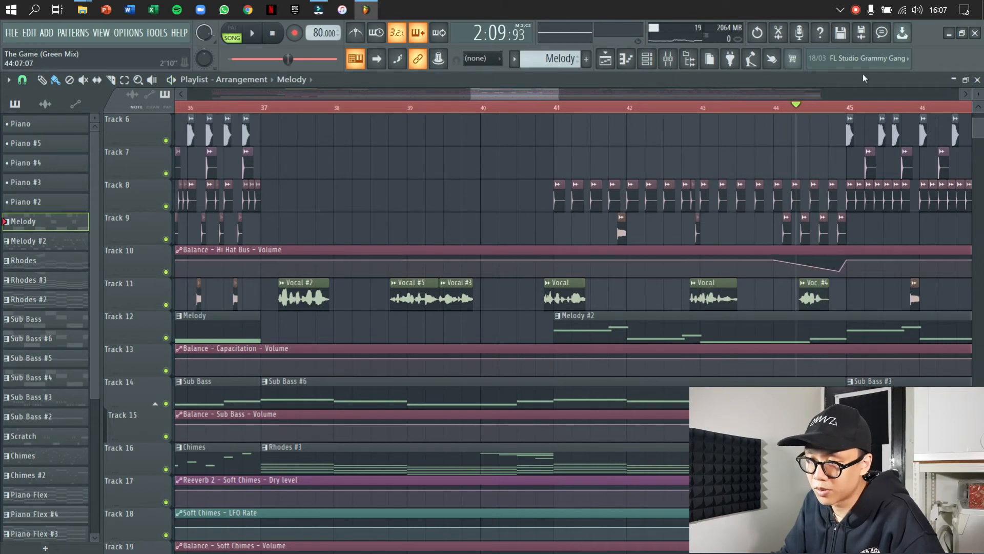
Open Pitcher on the Vocal insert and play the song from the Vocal #2 clip with the plugin in view
left_click(675, 63)
left_click(567, 182)
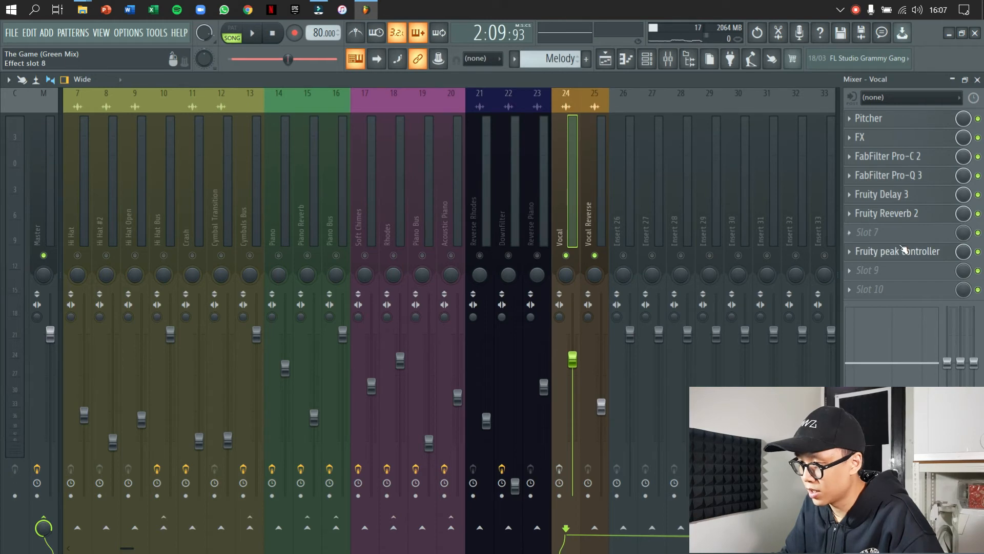
left_click(895, 122)
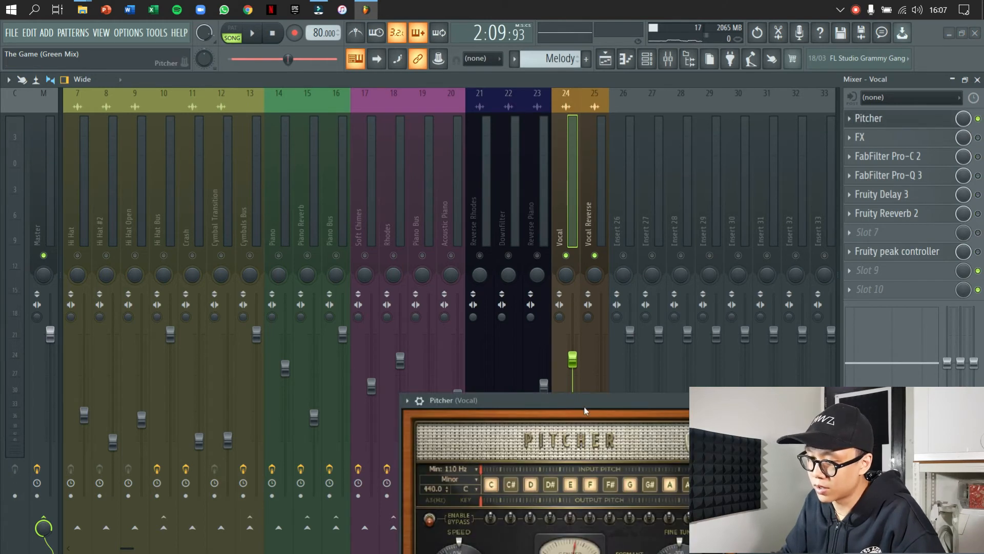
left_click_drag(585, 410, 495, 161)
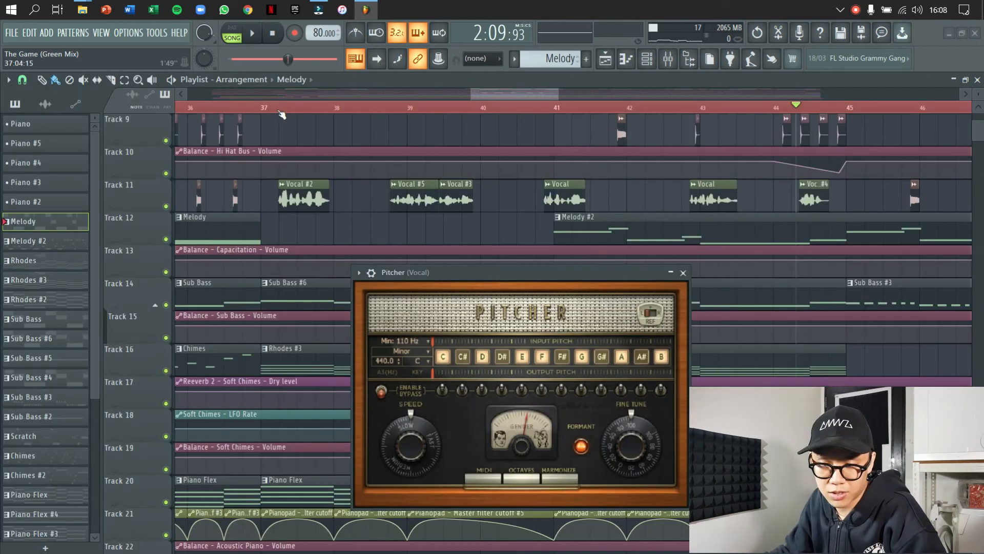
left_click(277, 108)
key("space")
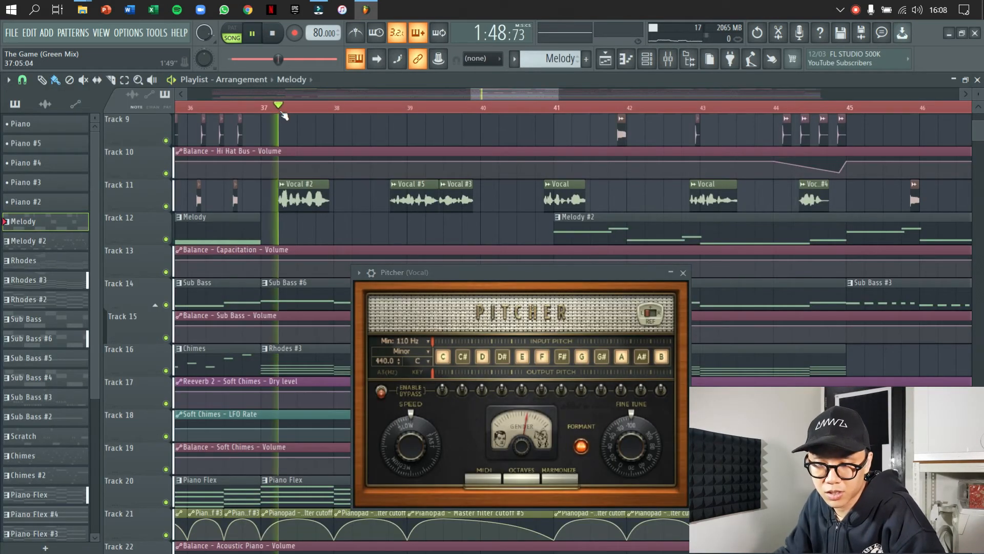
Audition the remaining vocal clips on Track 11 from Vocal #5 through bar 43 with Pitcher in view, and stop playback
left_click(405, 109)
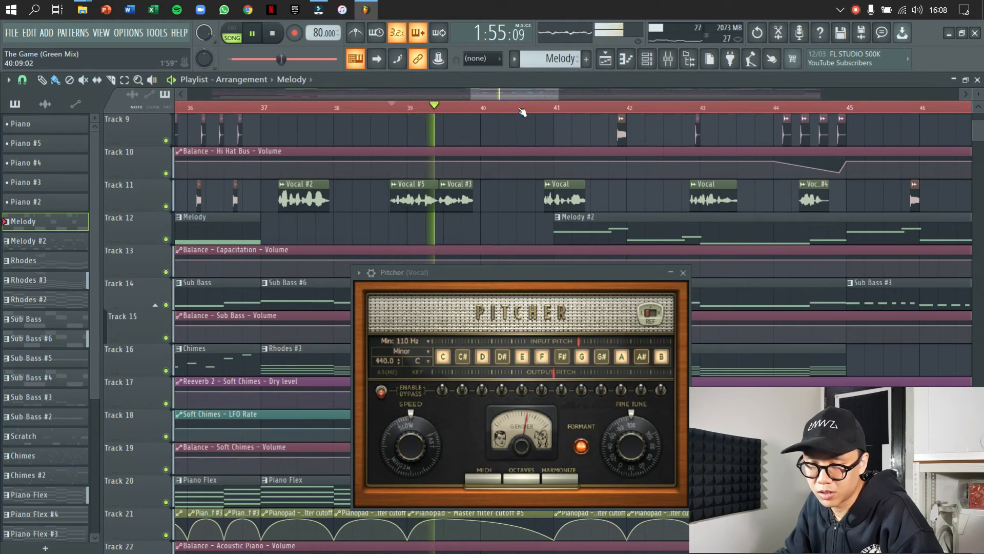
left_click(387, 107)
left_click(444, 108)
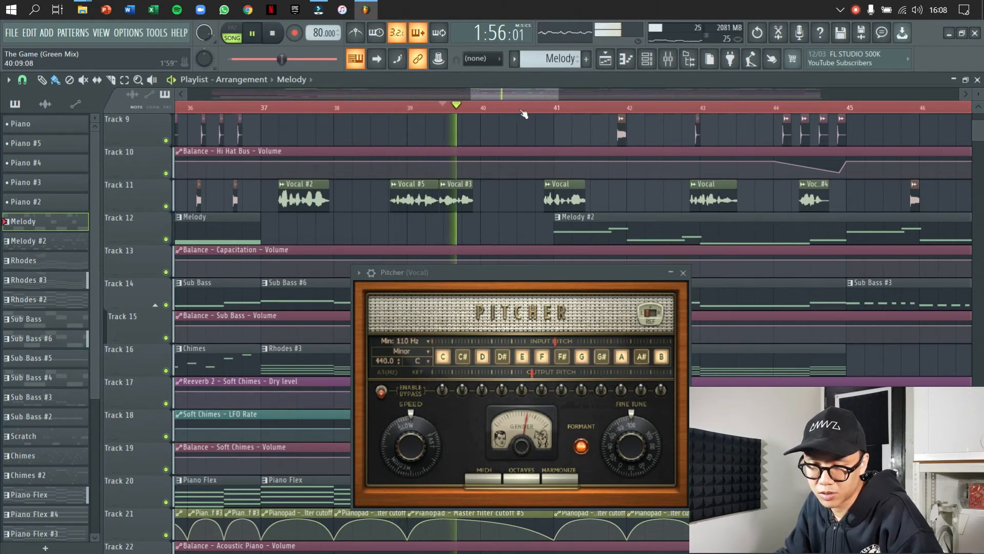
left_click(541, 107)
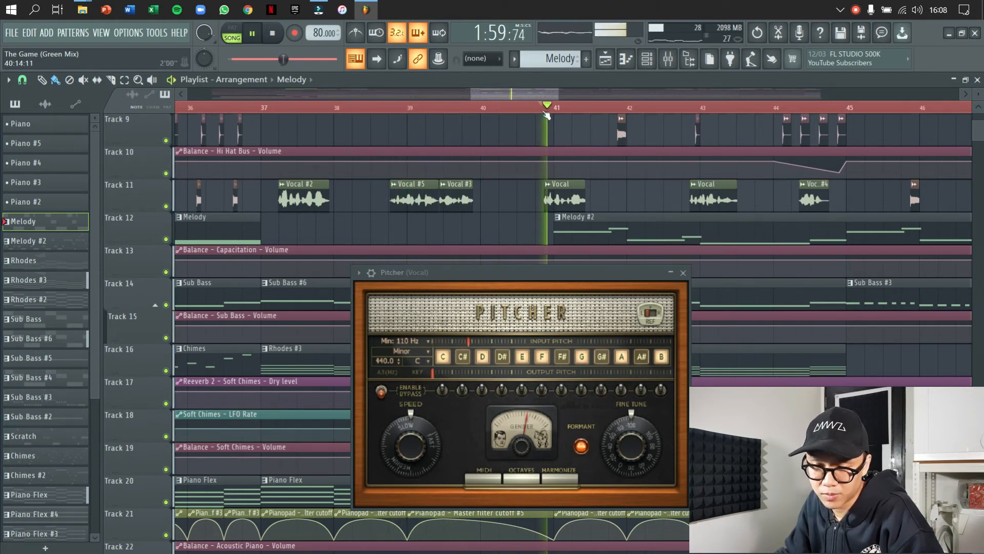
left_click(692, 107)
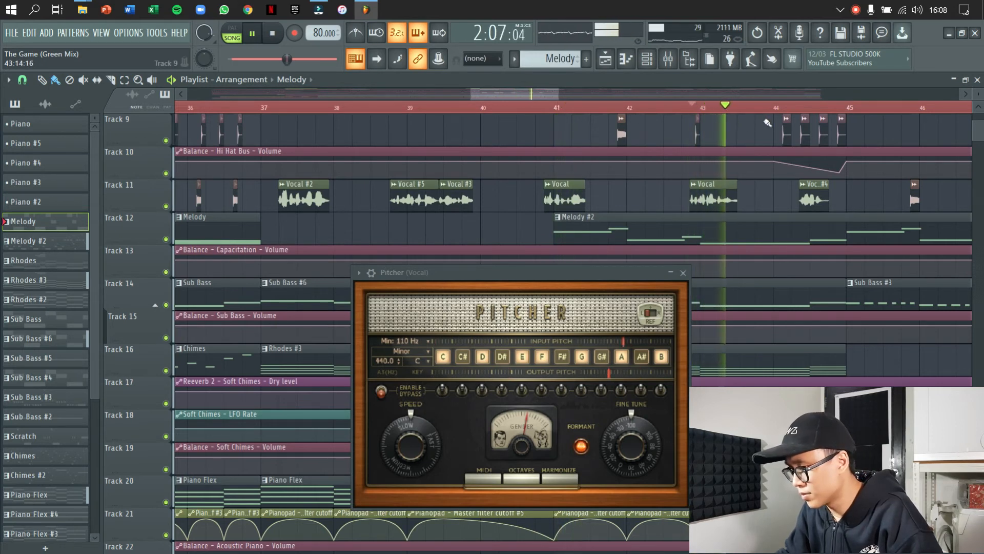
key("space")
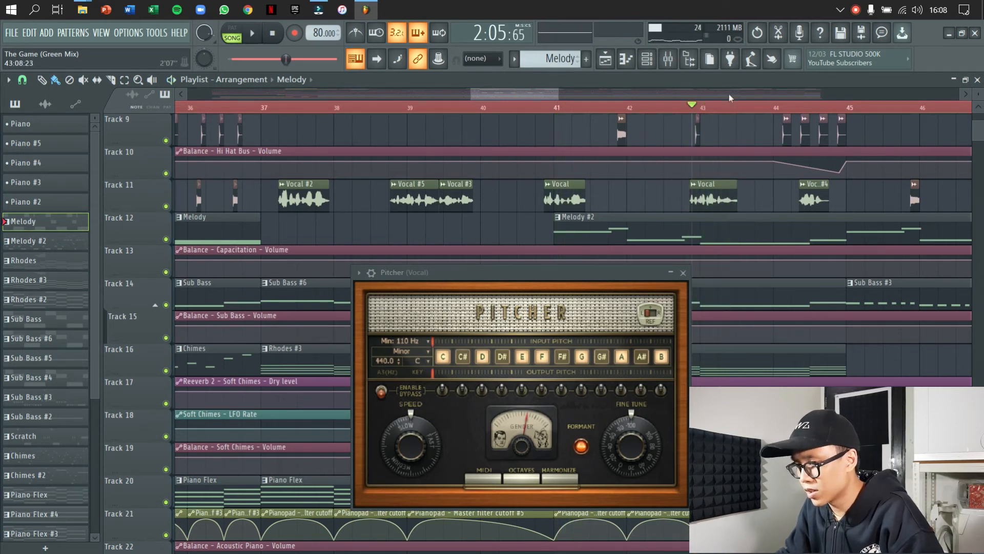
Examine the lo-fi Effector settings in the Vocal insert's FX slot, and return to the playlist
left_click(673, 60)
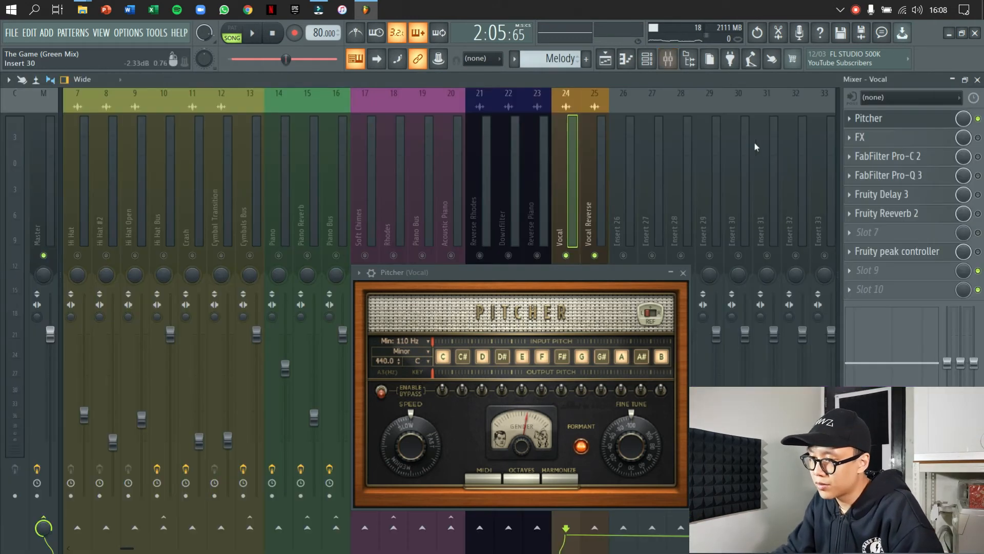
left_click(920, 144)
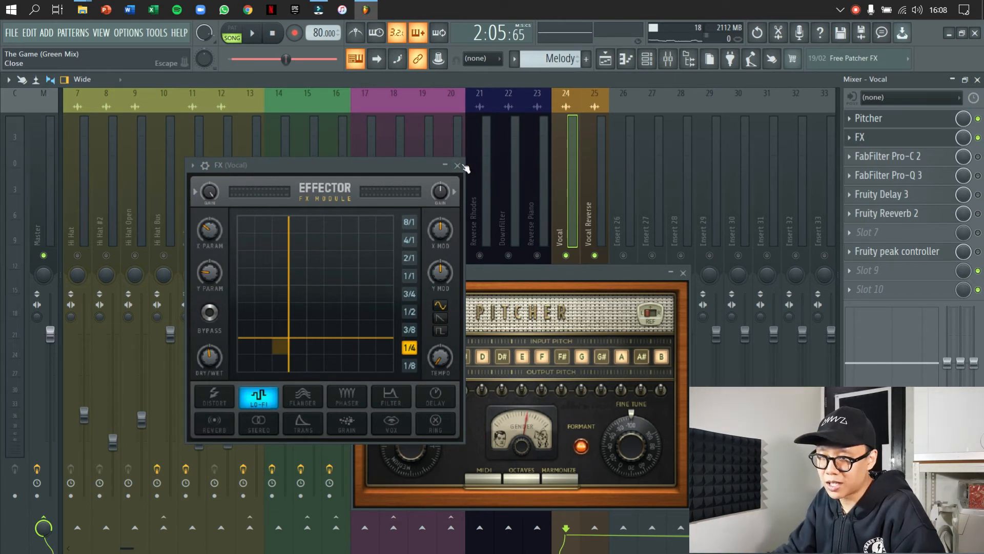
left_click(457, 165)
left_click(978, 79)
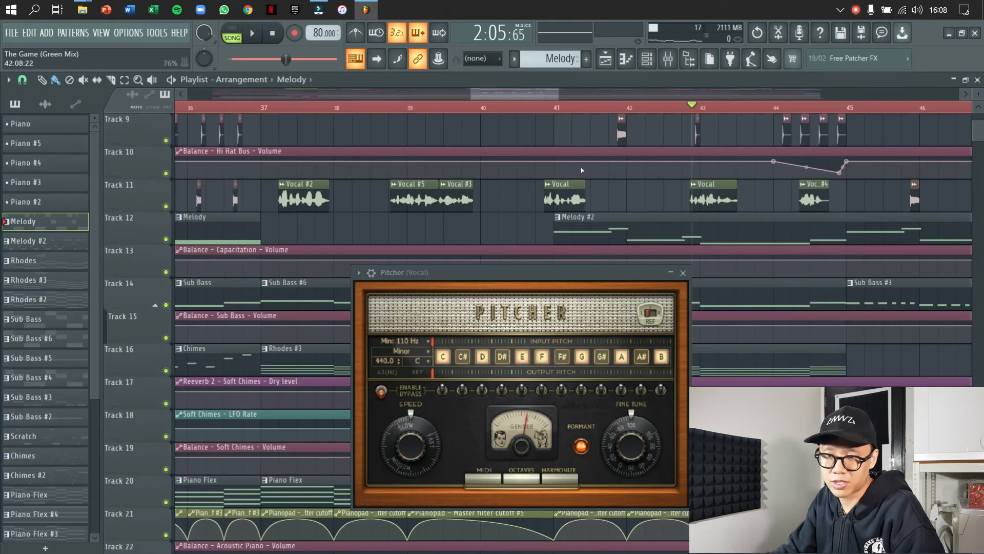
Compare the Vocal #2 clip's sound with the Vocal insert's FX slot bypassed and enabled
key("space")
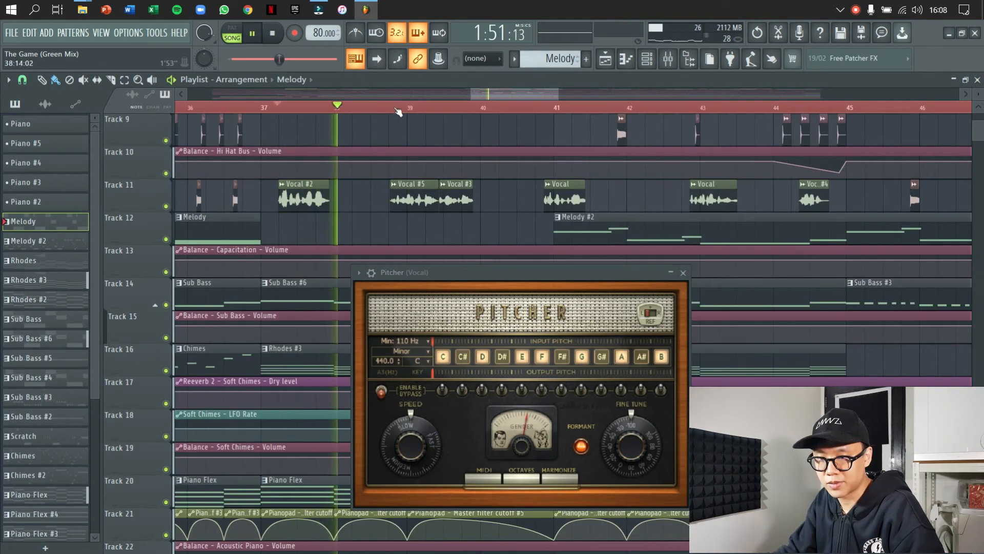
key("space")
key("F9")
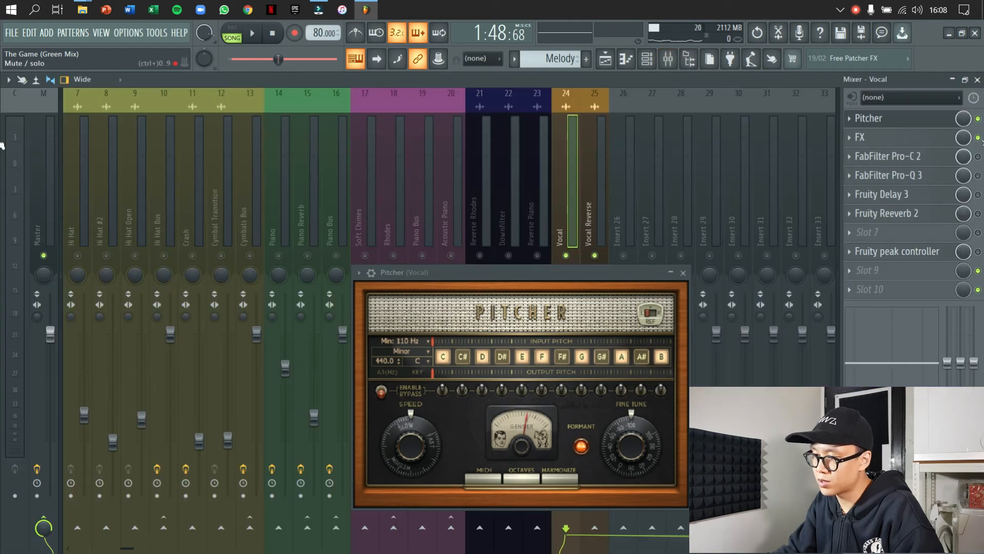
key("space")
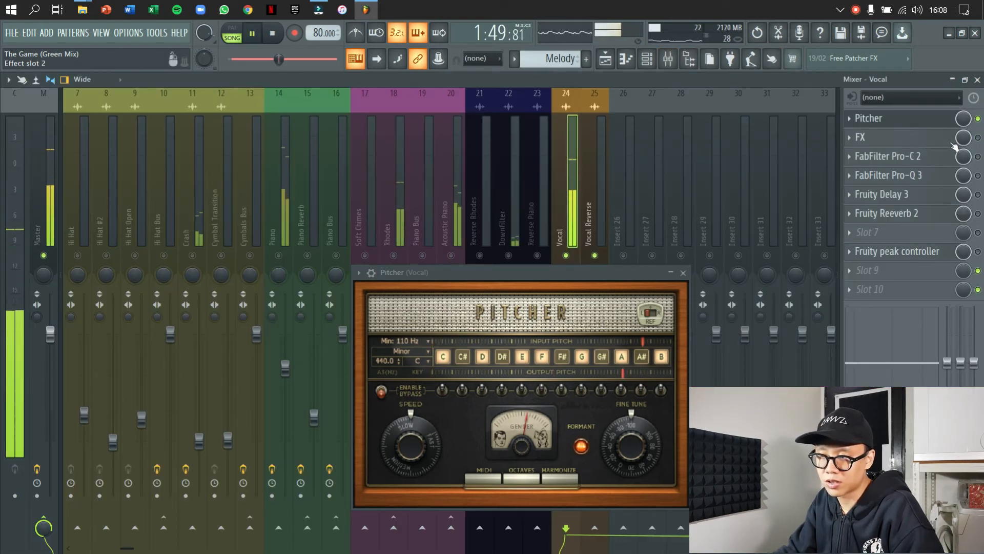
key("space")
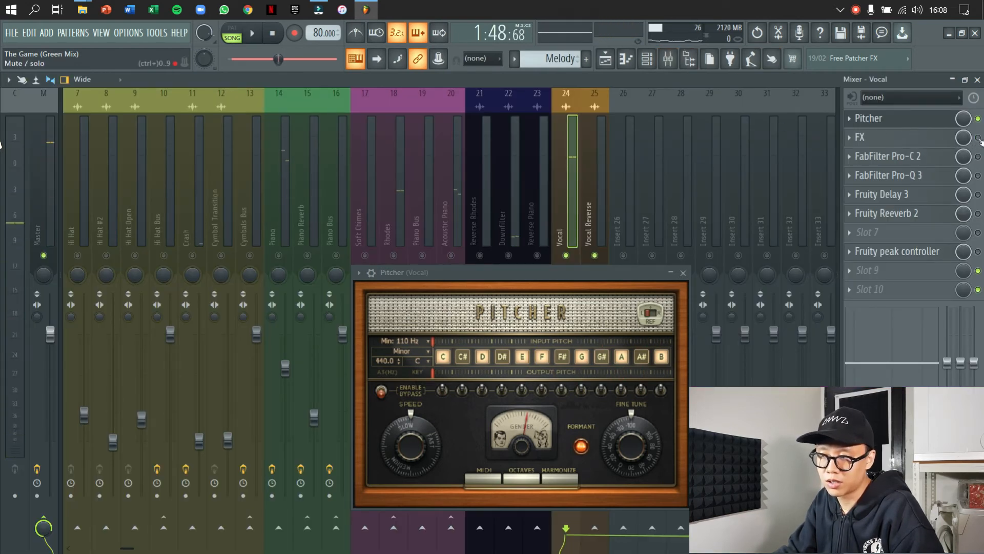
left_click(978, 137)
key("space")
left_click(977, 80)
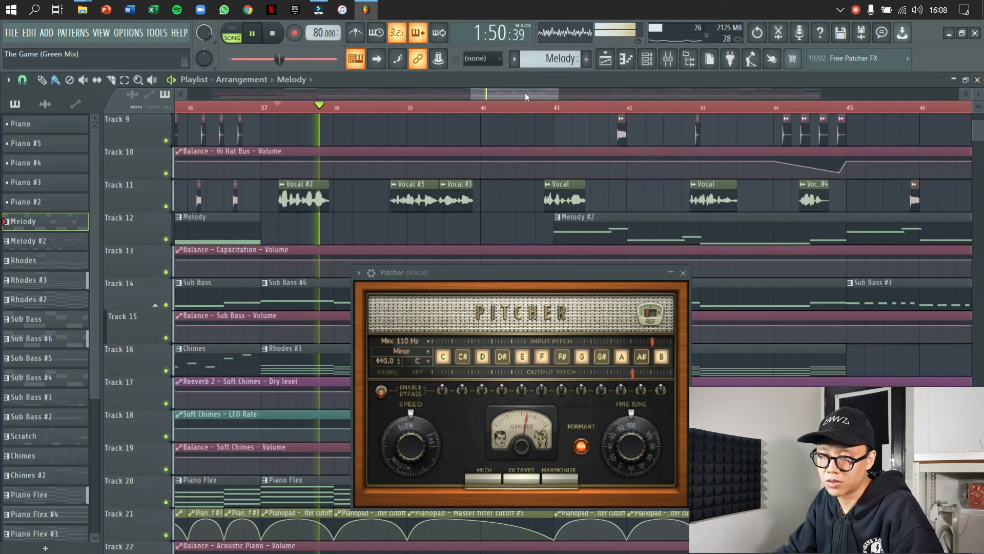
Open FabFilter Pro-C 2 on the Vocal insert and move its window clear of the mixer's first tracks
left_click(672, 62)
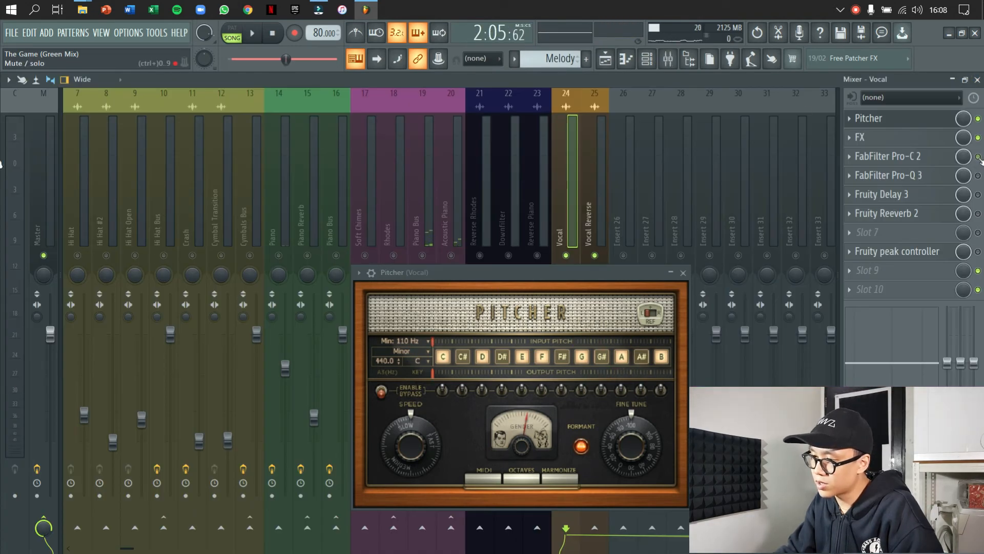
left_click(905, 164)
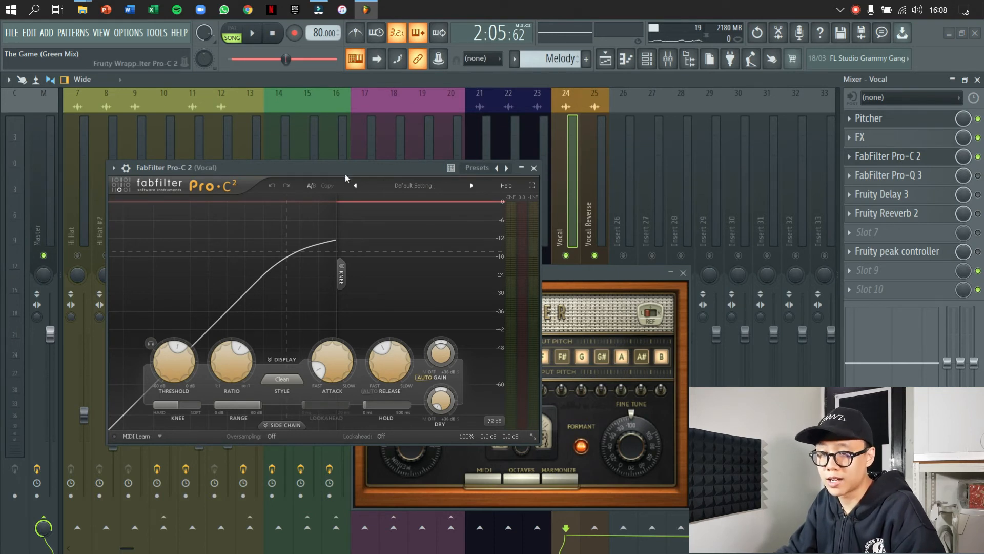
left_click_drag(345, 174, 478, 173)
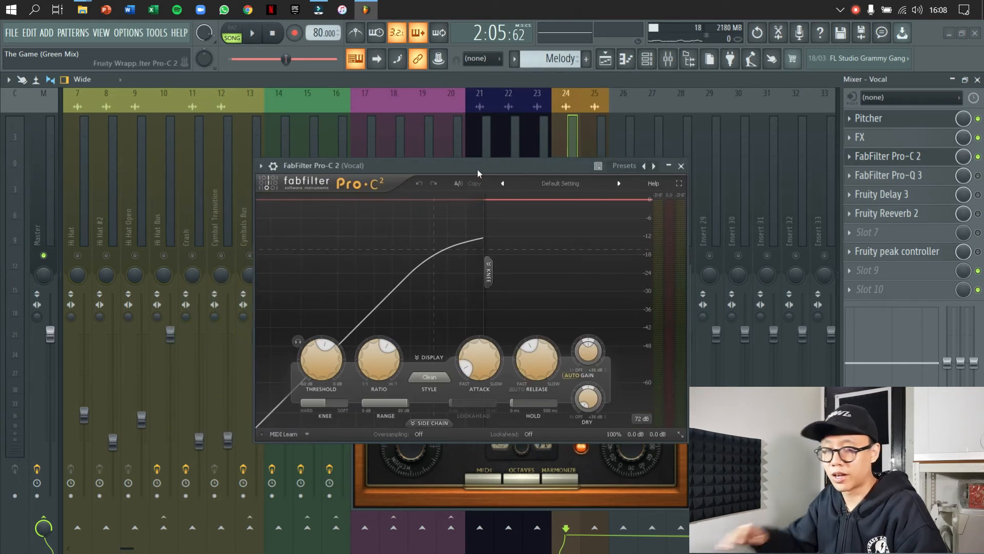
Examine the Vocal insert's FabFilter Pro-Q 3 curve and its FX Effector settings, and close both plugins
left_click(888, 176)
left_click_drag(314, 217, 342, 179)
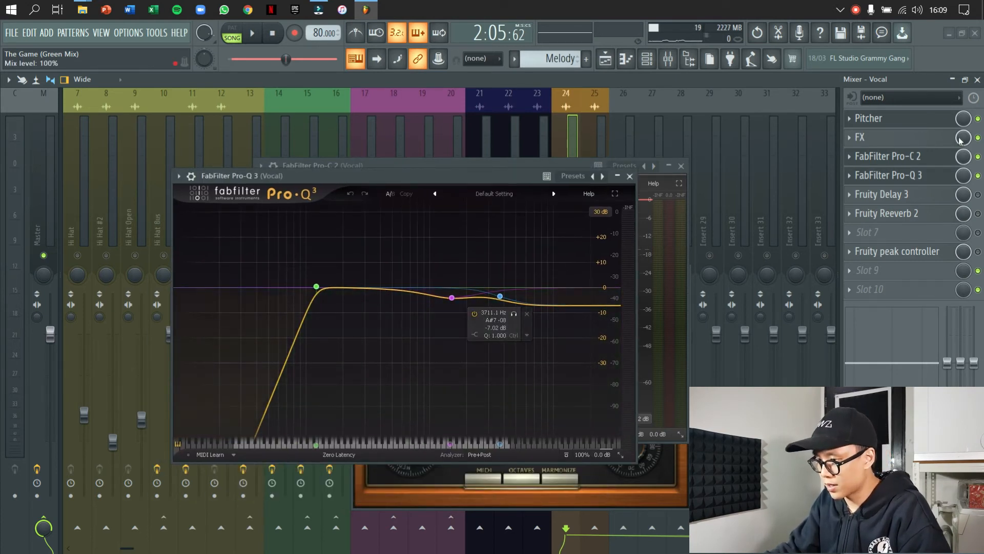
left_click(915, 142)
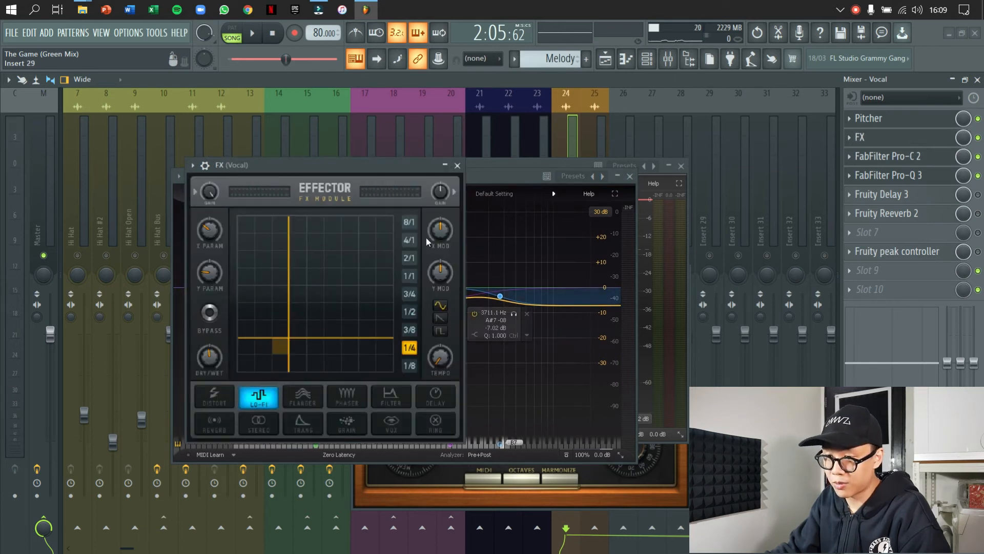
left_click(457, 165)
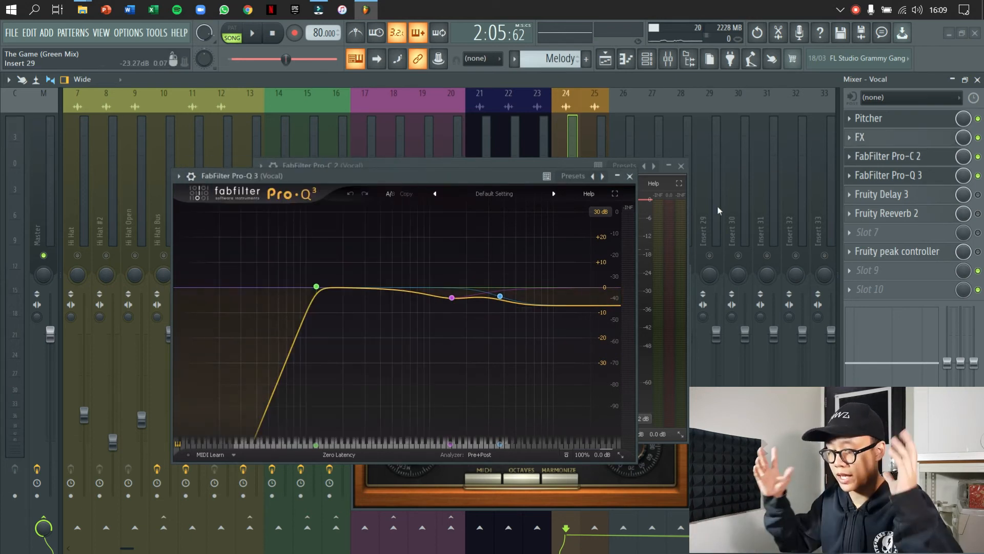
left_click(630, 177)
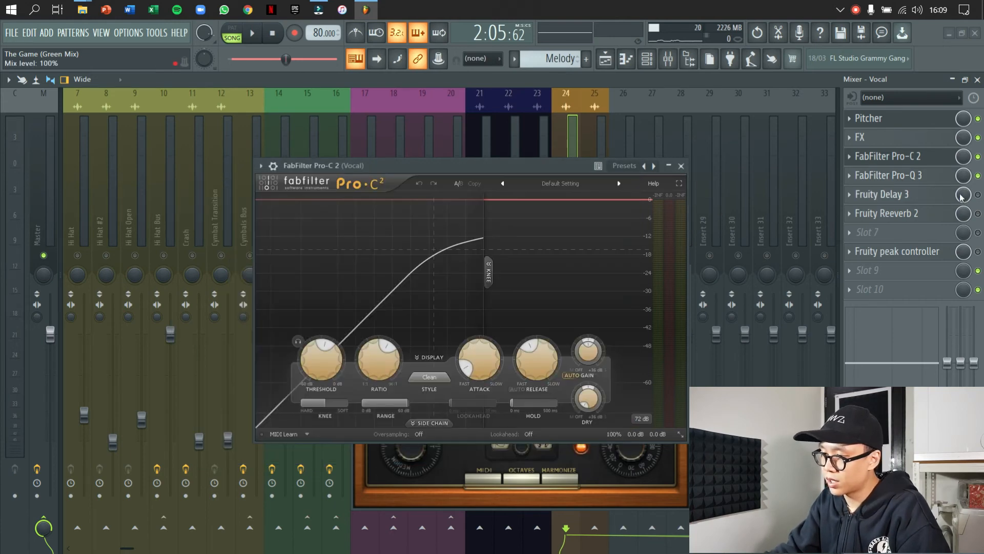
Open Fruity Delay 3 on the Vocal insert, move its window up, and play the song briefly
left_click(941, 199)
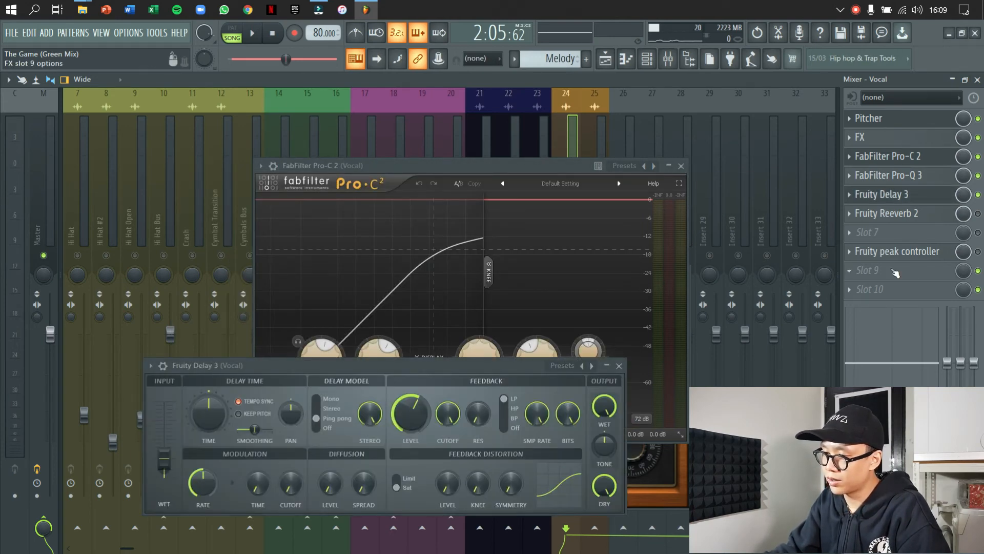
left_click_drag(520, 393, 498, 249)
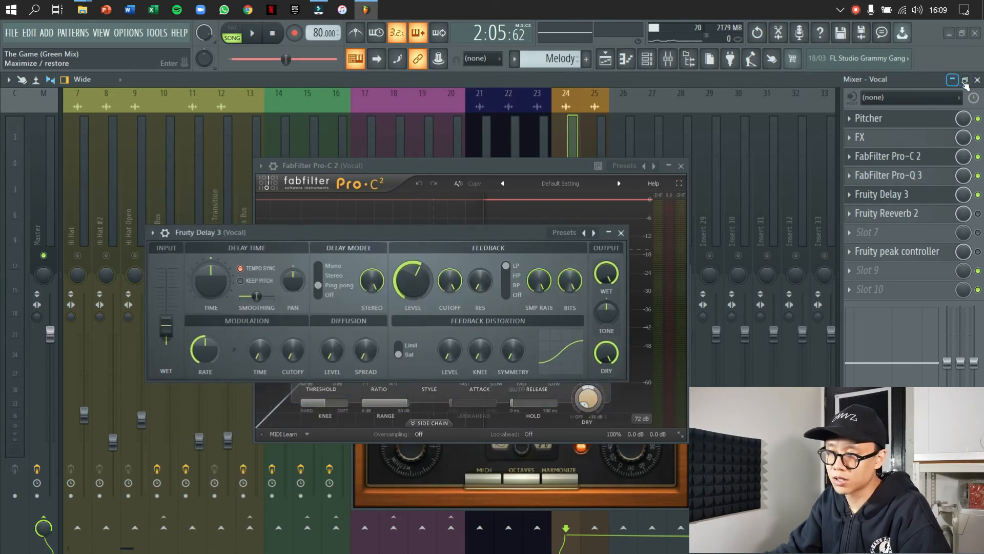
key("space")
key("space")
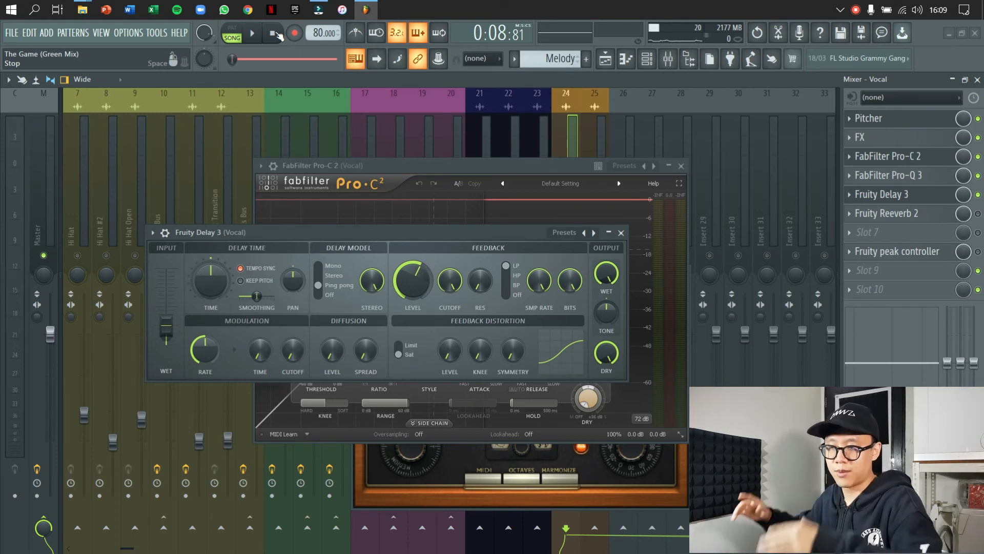
Open Fruity Reeverb 2 on the Vocal insert, play the song from bar 37, and open Fruity peak controller
left_click(948, 217)
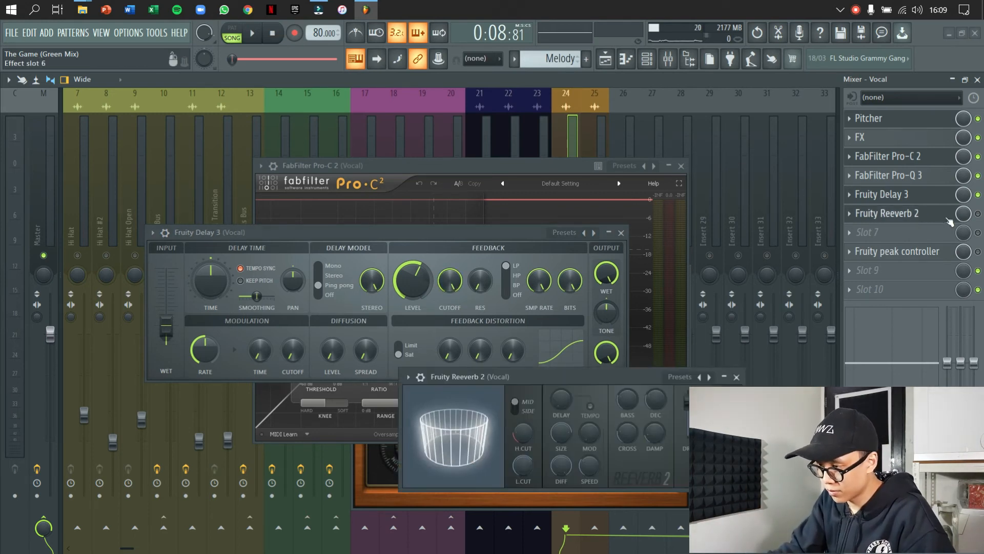
left_click(285, 107)
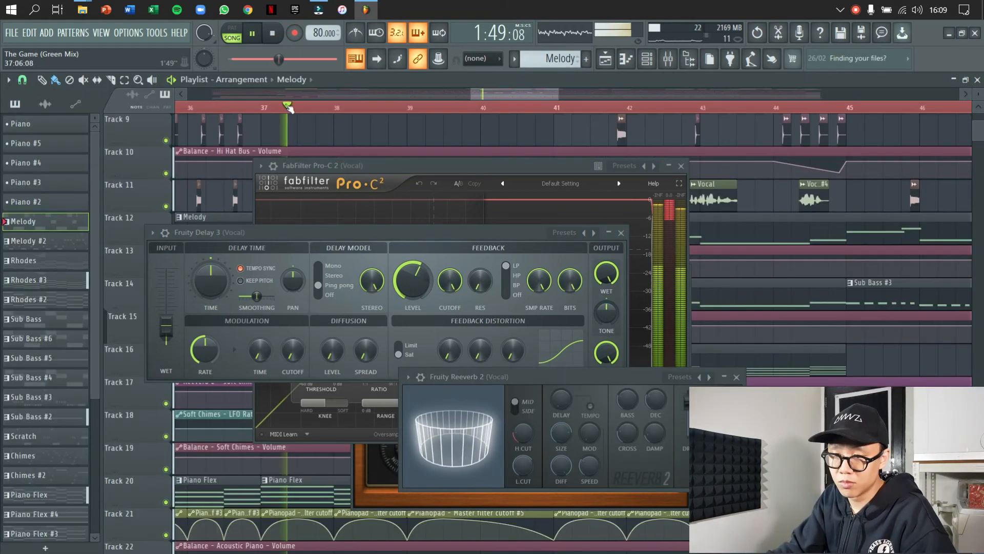
key("space")
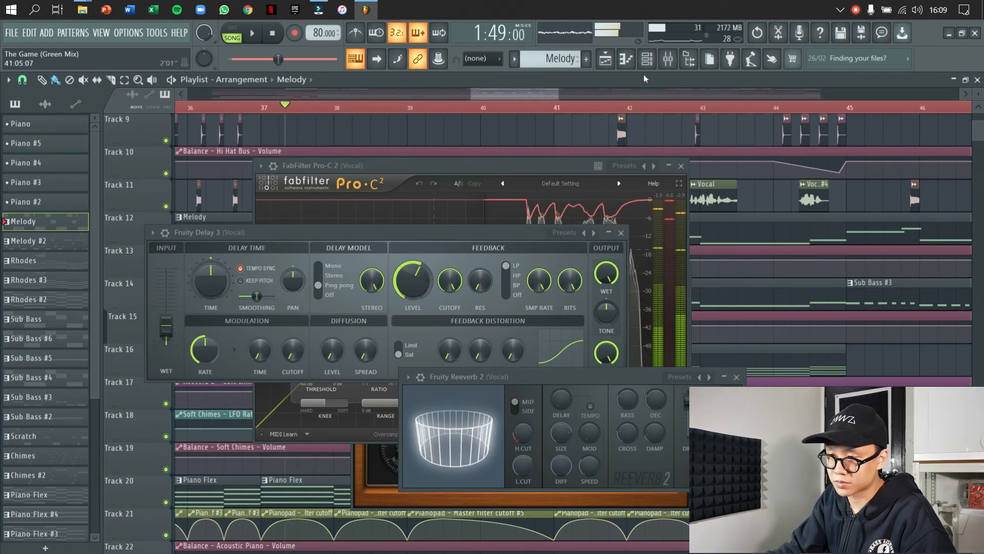
key("F9")
left_click(937, 257)
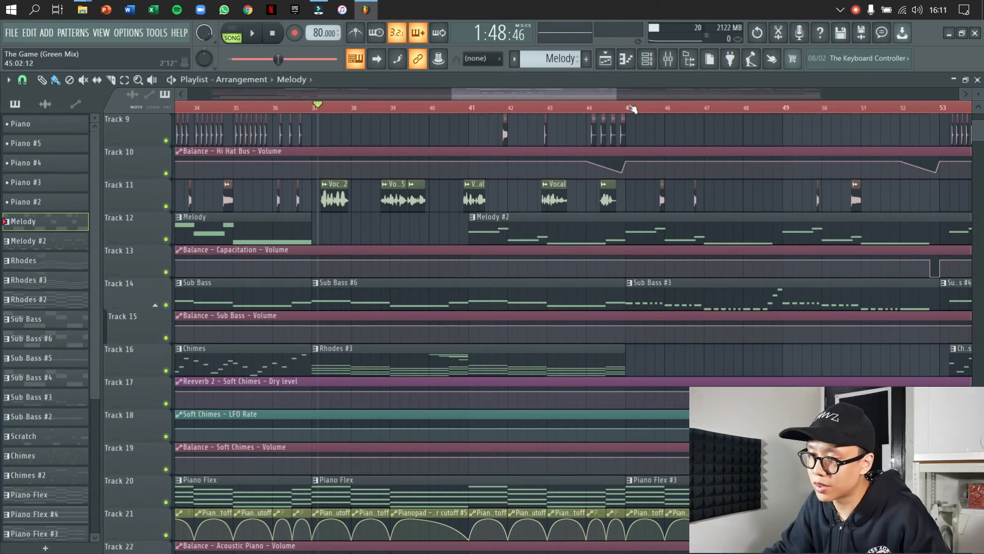
Play the song from bar 45 and set the playlist's snap to Bar
scroll(347, 189, "down", 4)
scroll(505, 121, "up", 6)
key("space")
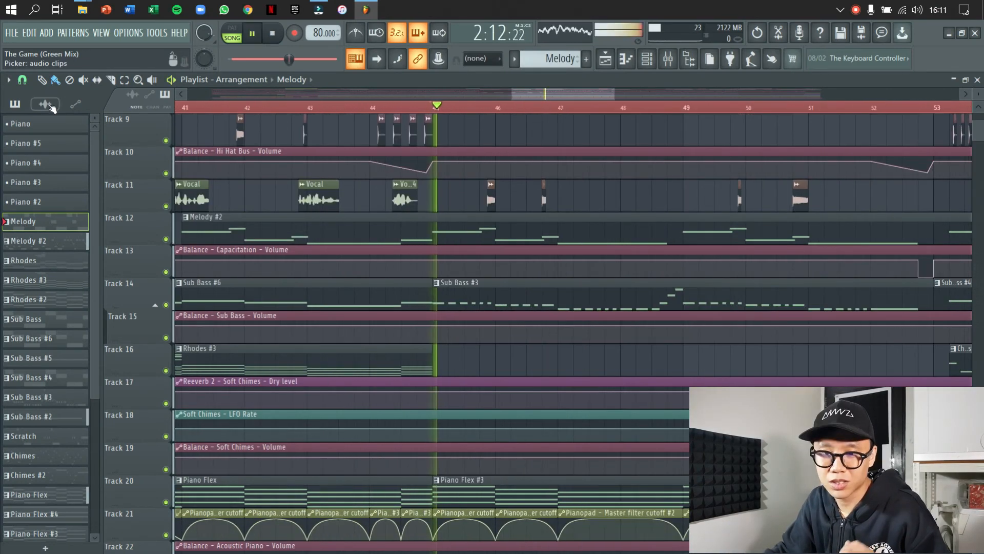
left_click(16, 82)
mouse_move(73, 141)
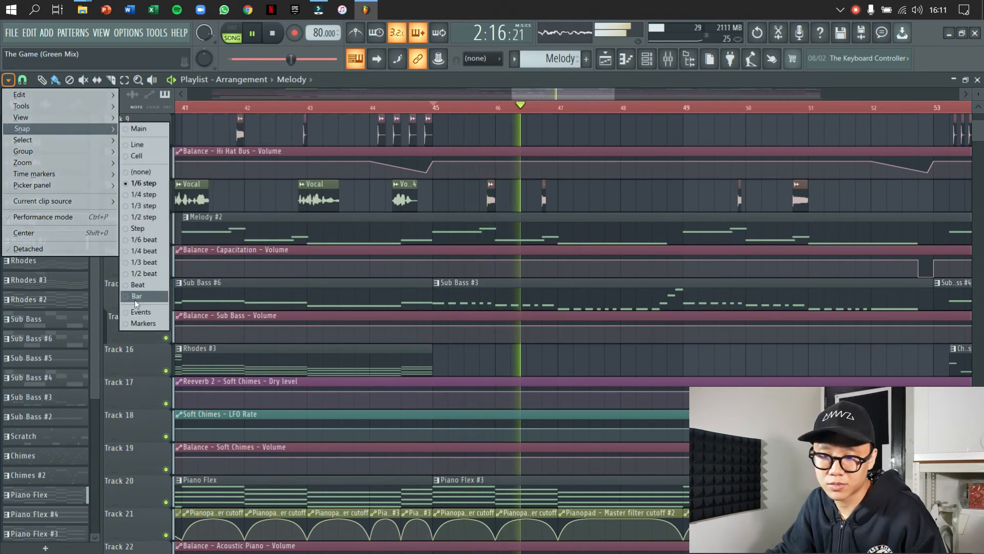
left_click(138, 296)
Review the playlist tracks during the section from bar 45, and examine the Piano #12 pattern's notes in the piano roll
scroll(425, 265, "down", 4)
scroll(554, 258, "down", 8)
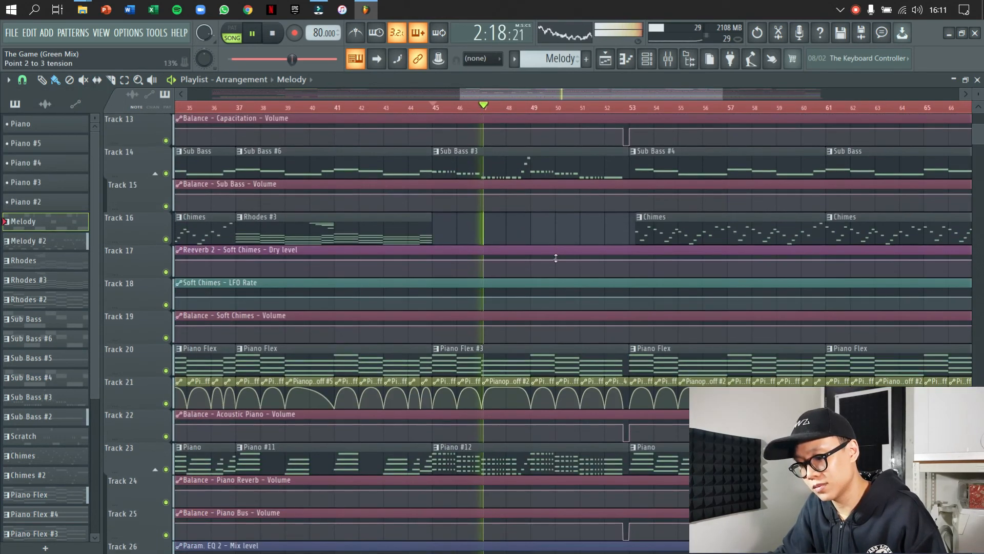
scroll(559, 265, "up", 13)
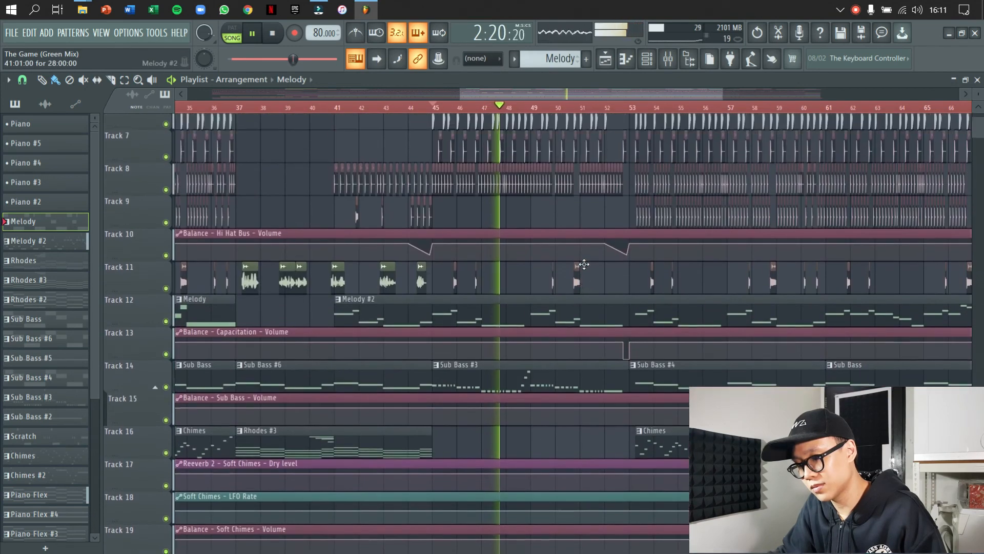
scroll(556, 256, "up", 3)
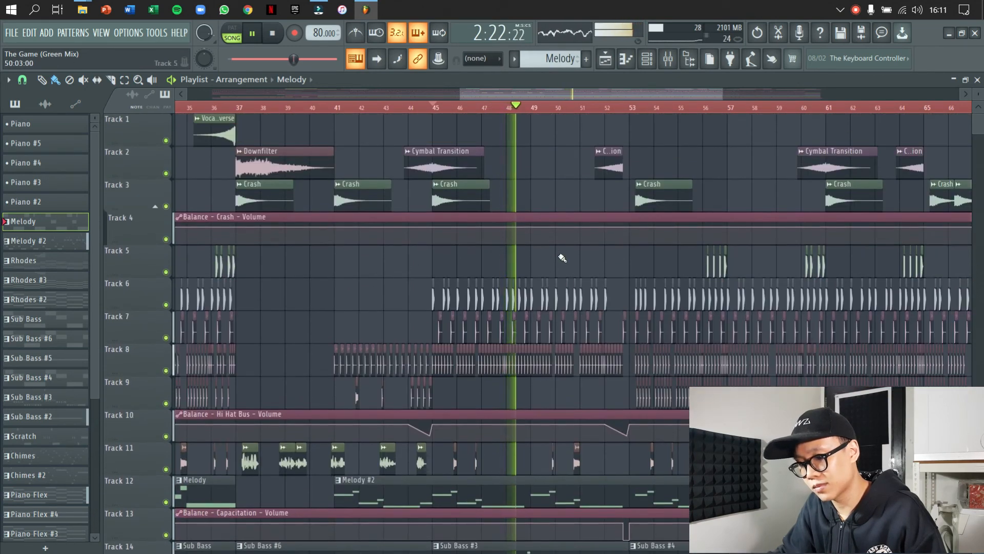
scroll(562, 259, "down", 11)
scroll(564, 256, "down", 1)
double_click(577, 460)
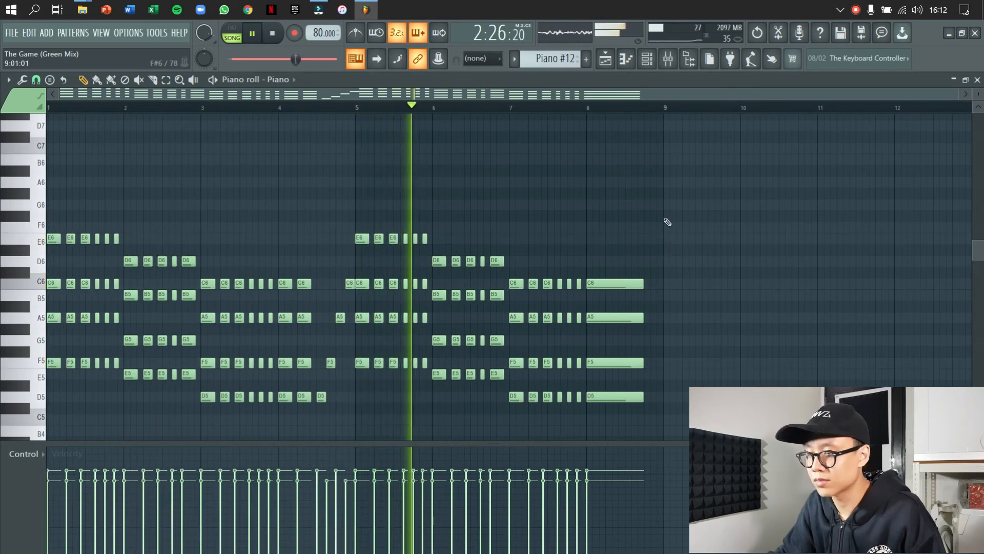
key("space")
left_click(977, 80)
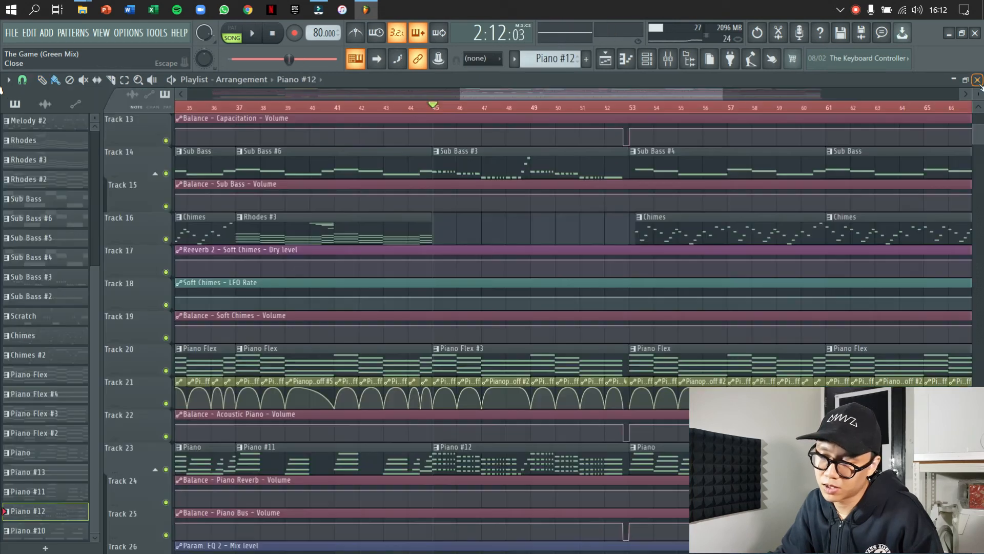
scroll(540, 272, "up", 2)
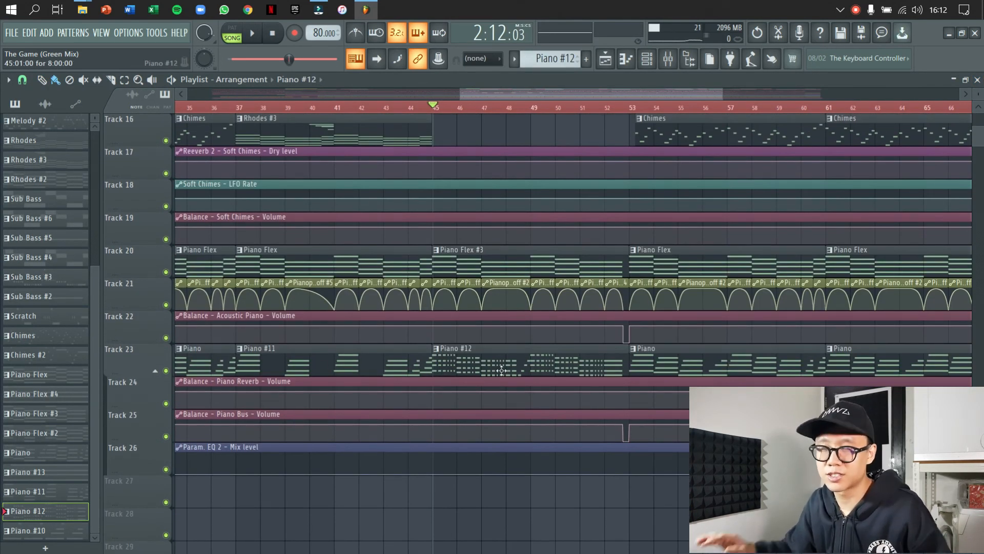
Open the Piano #12 clip in the piano roll, play the pattern, and return to the playlist
double_click(502, 370)
key("space")
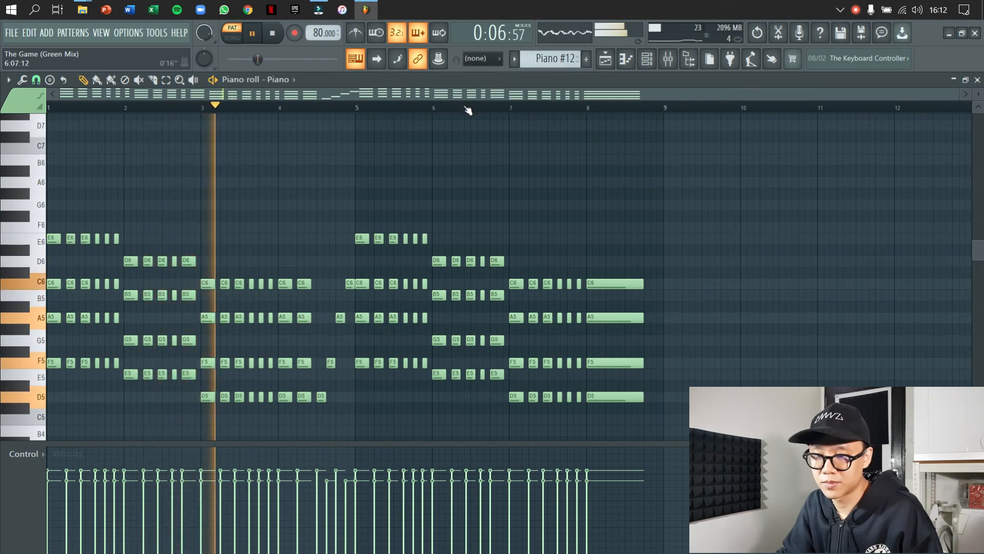
key("space")
key("F5")
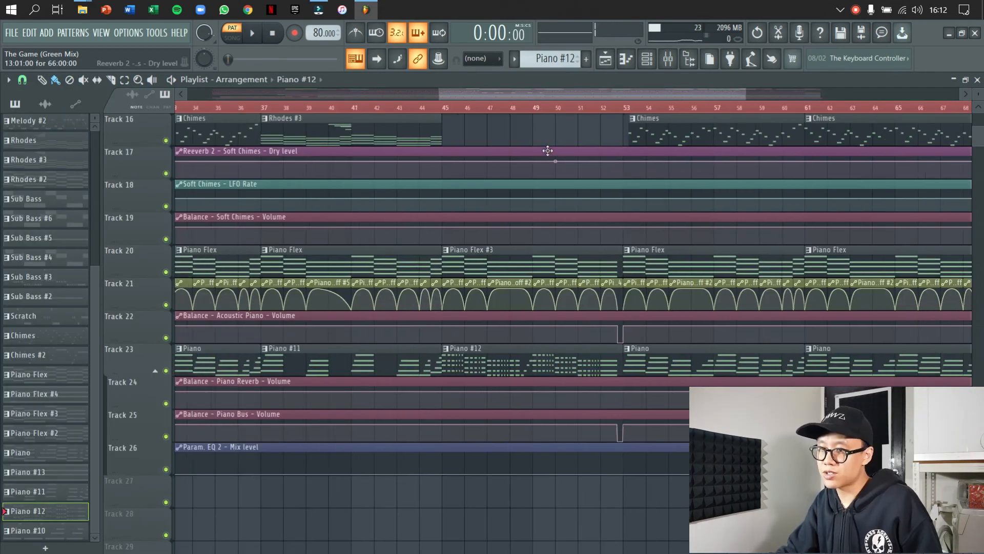
Play the song from bar 52 and review the melody, bass, chimes and piano tracks after bar 53
key("space")
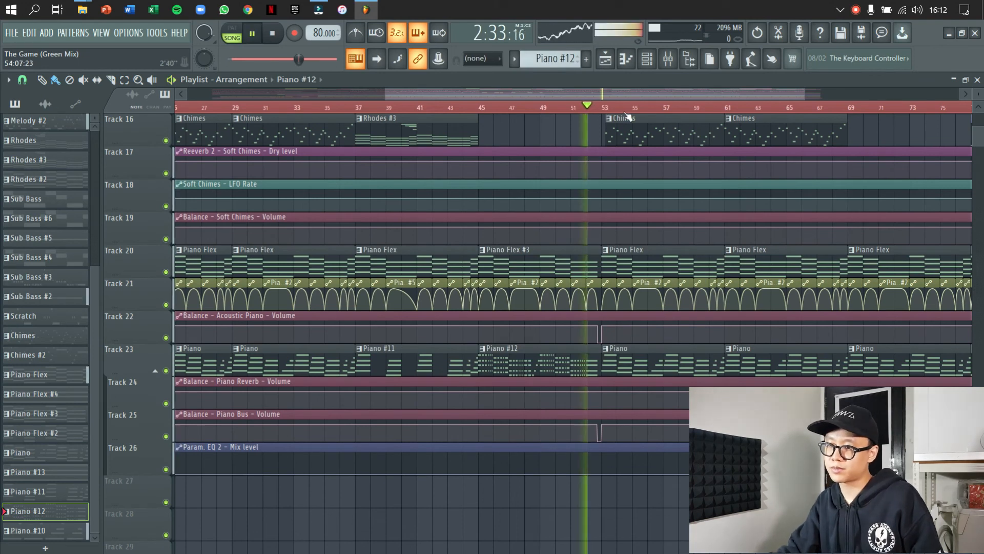
scroll(685, 116, "up", 5, "ctrl")
scroll(610, 219, "up", 3)
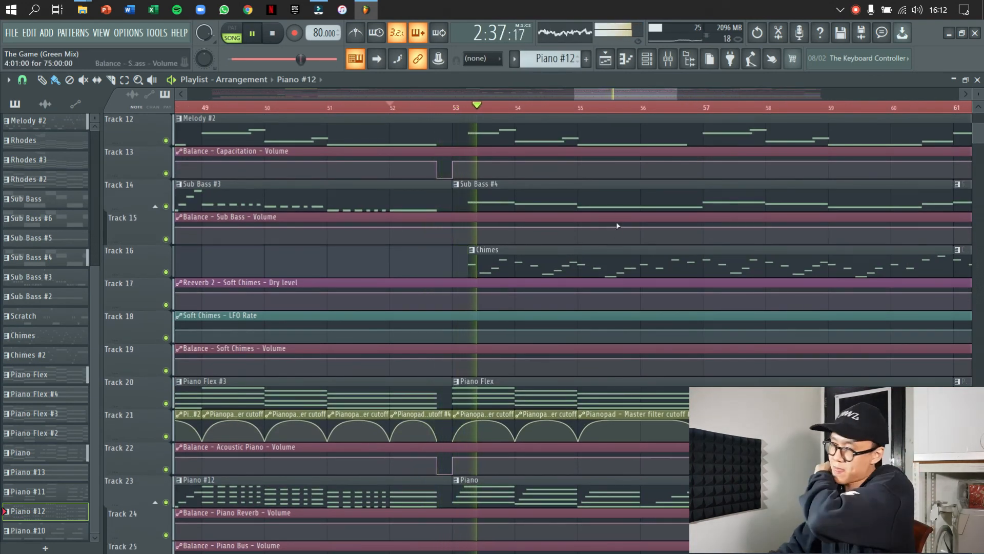
scroll(576, 221, "down", 3)
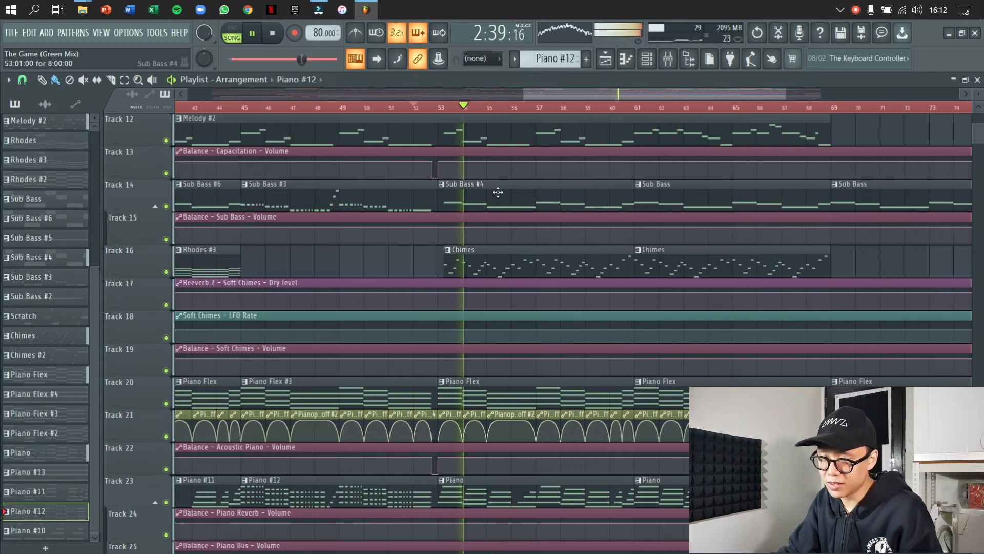
scroll(574, 188, "down", 3)
scroll(574, 187, "up", 6)
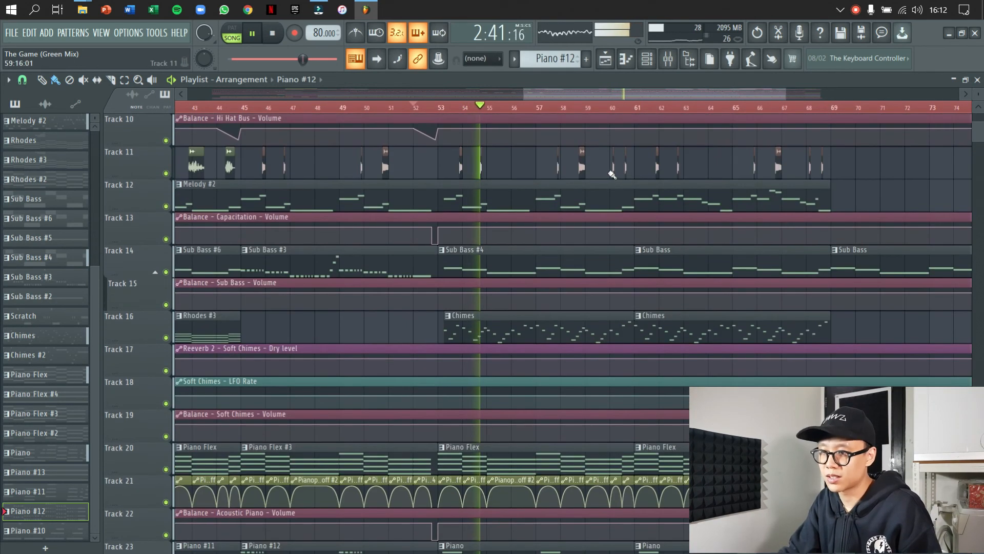
scroll(606, 178, "down", 3)
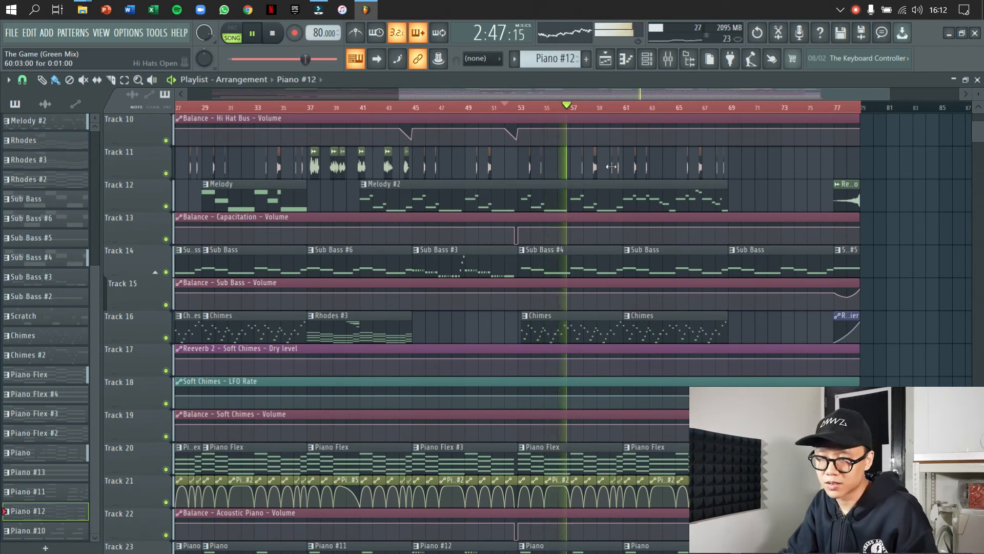
key("space")
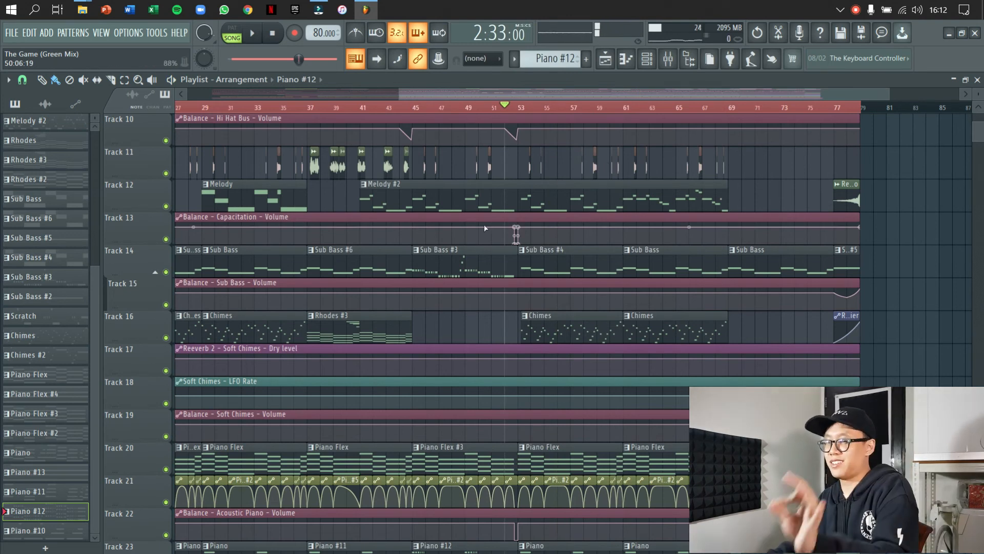
Replay the transition from bar 52, and play the song briefly from bar 53
scroll(502, 166, "up", 6)
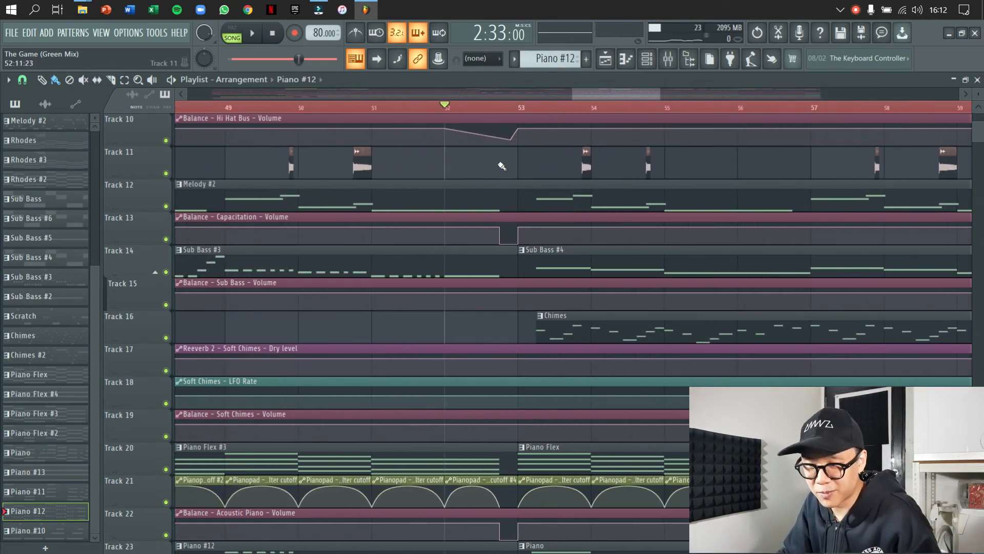
key("space")
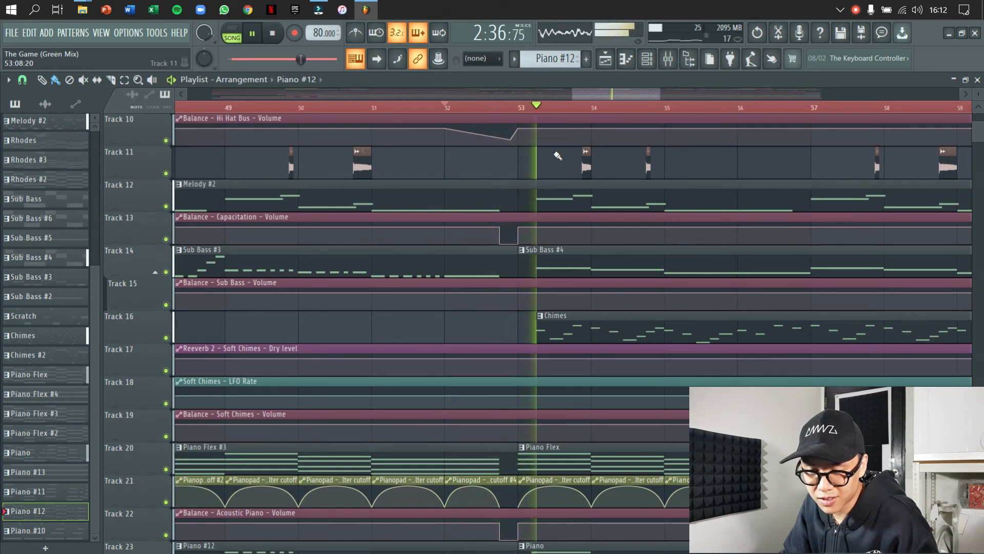
key("space")
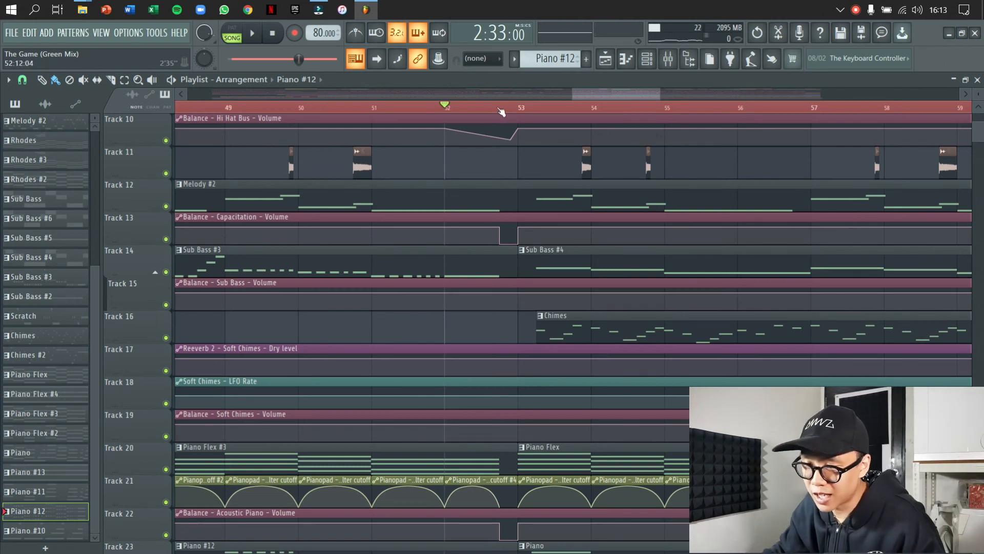
key("space")
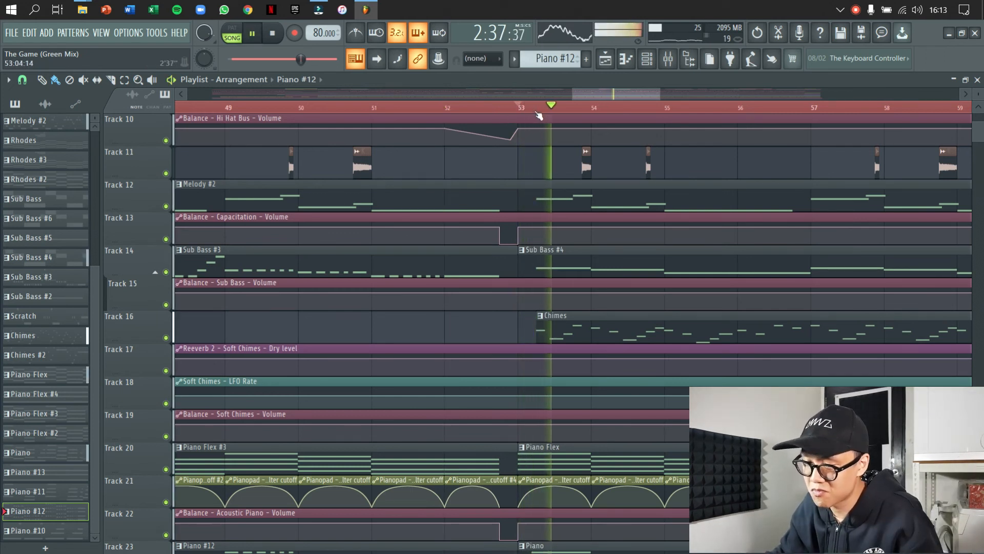
key("space")
Review the whole arrangement, move the playback position to bar 69, and inspect the drum tracks of that section
scroll(507, 220, "down", 4, "ctrl")
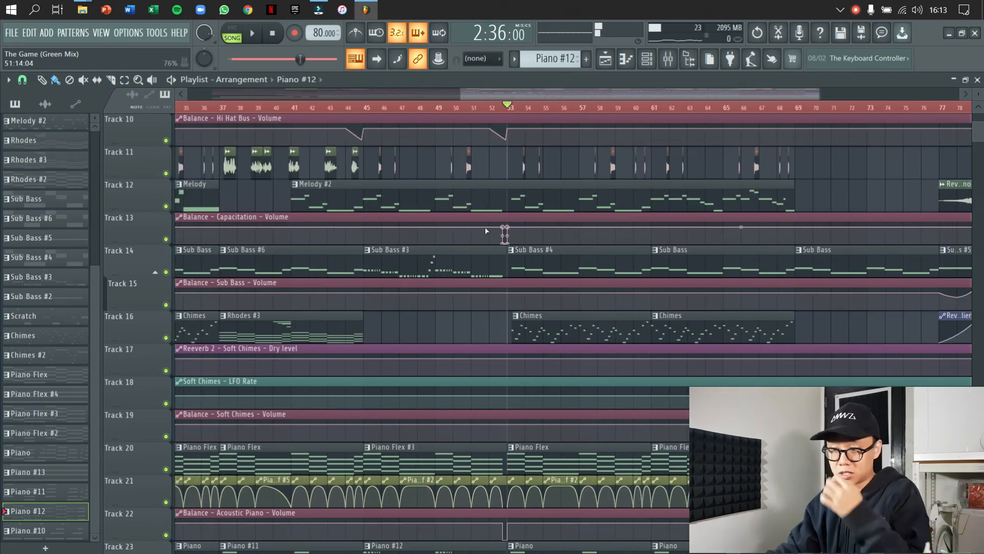
scroll(569, 242, "down", 3, "ctrl")
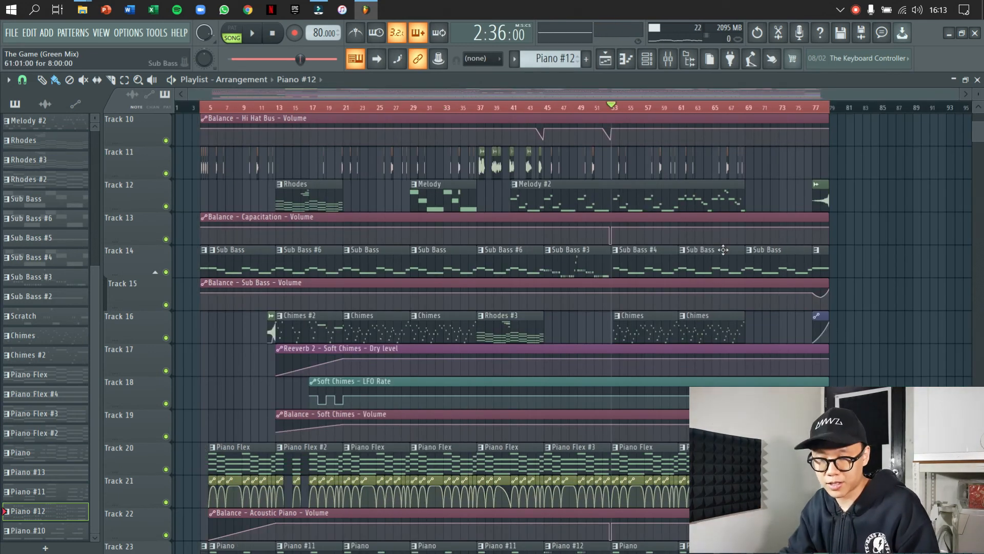
scroll(754, 219, "up", 4, "ctrl")
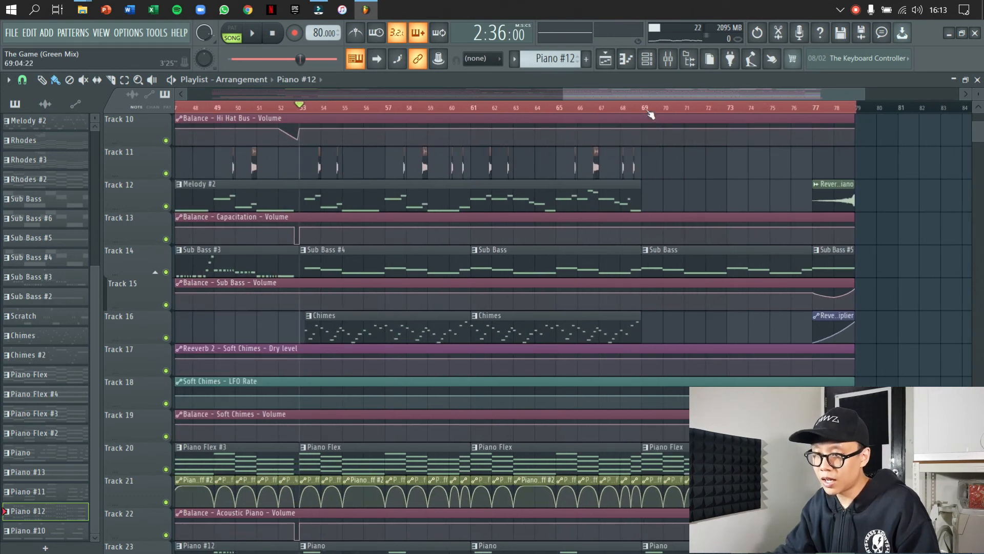
scroll(812, 303, "down", 3)
scroll(820, 307, "up", 8)
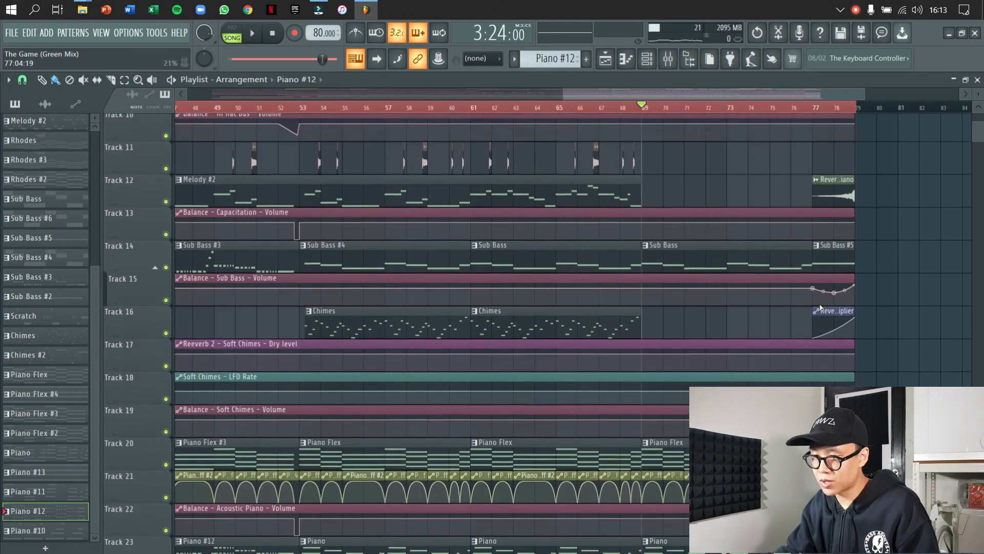
scroll(558, 369, "up", 3, "ctrl")
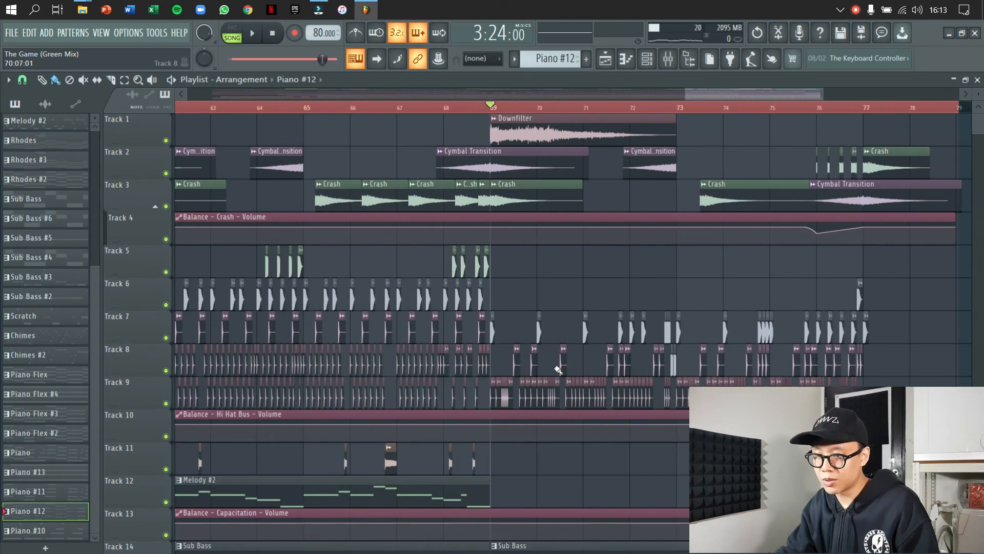
scroll(581, 342, "down", 2)
Play the song from bar 69 and examine the drum, bass, piano and Reverse Piano tracks through the ending
key("space")
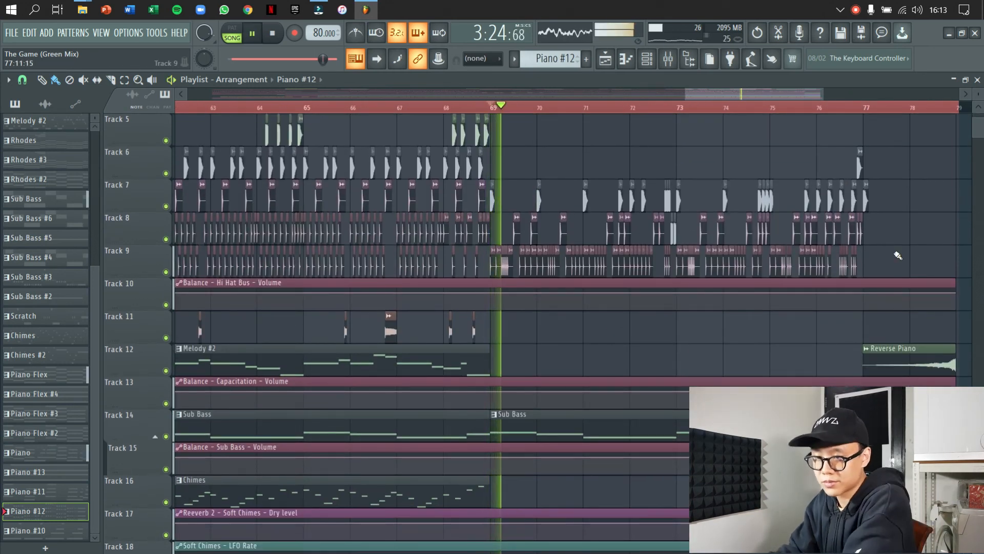
scroll(830, 271, "down", 5)
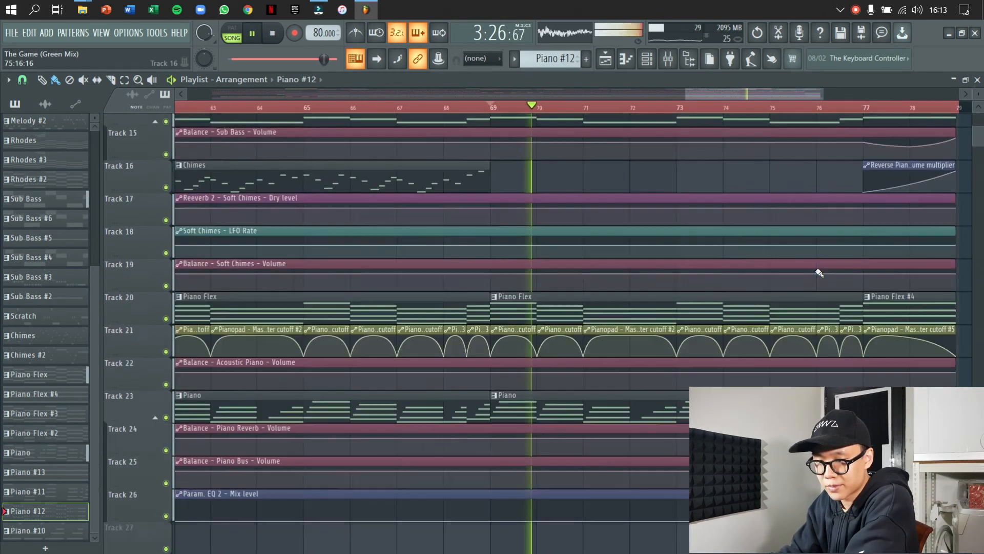
scroll(831, 274, "up", 7)
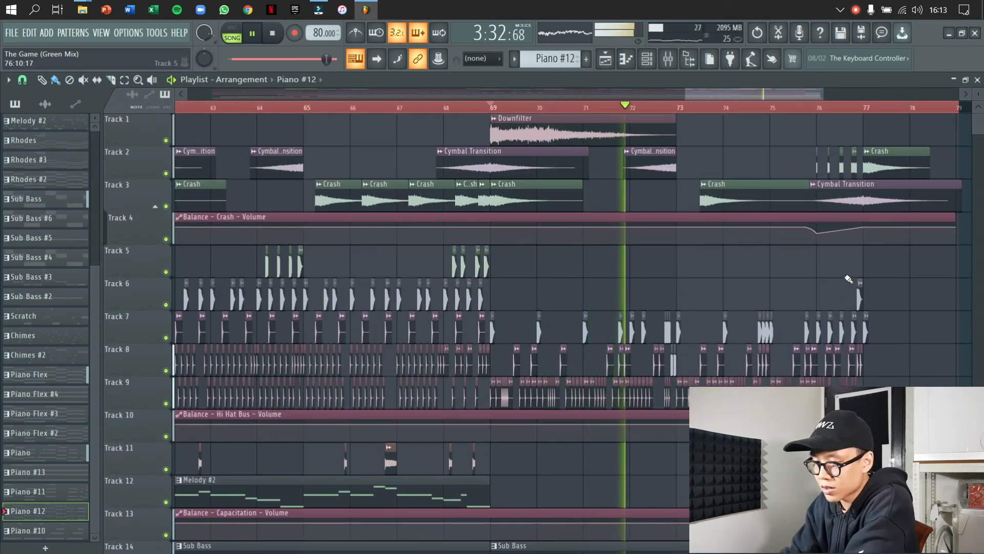
scroll(840, 284, "down", 5)
scroll(840, 285, "down", 7)
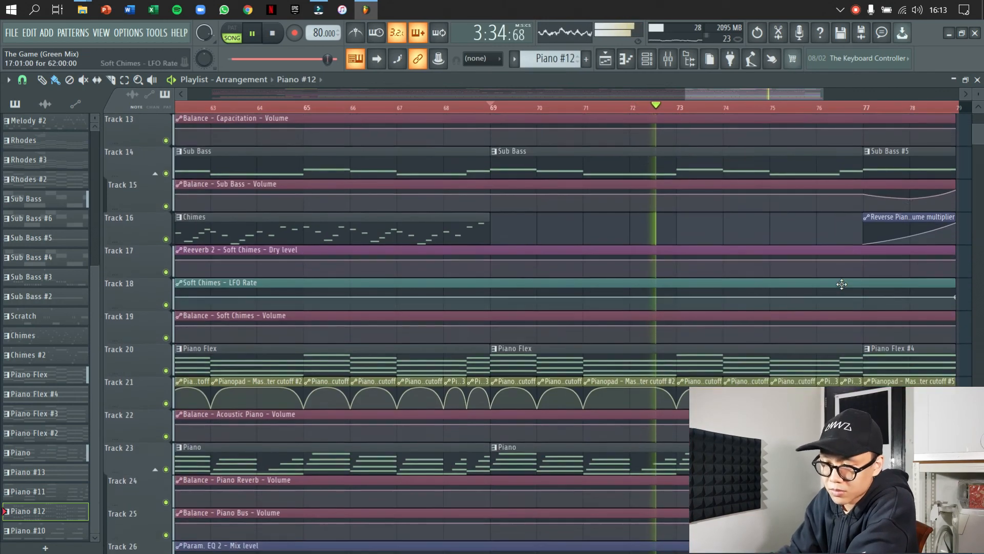
scroll(843, 279, "up", 10)
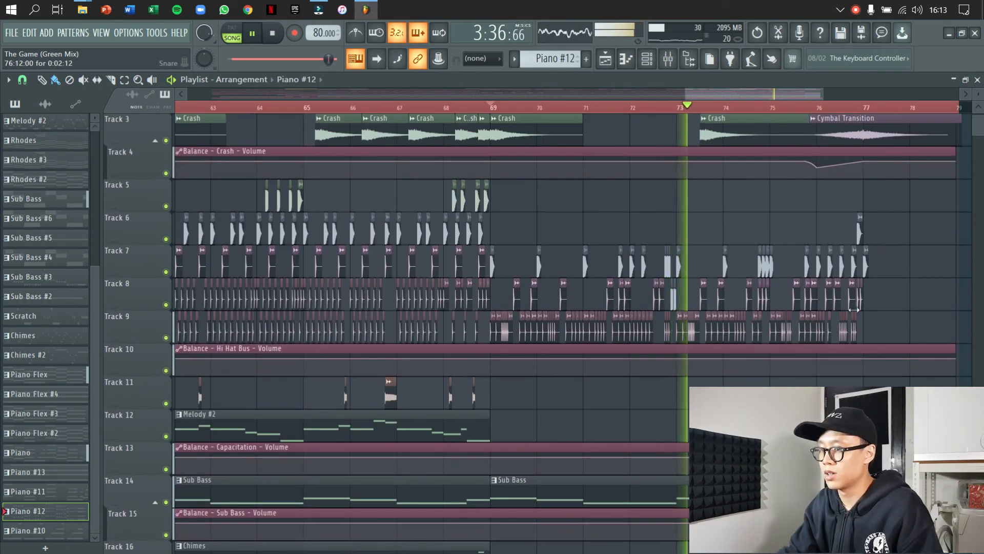
scroll(841, 305, "up", 4, "ctrl")
scroll(905, 313, "down", 3, "ctrl")
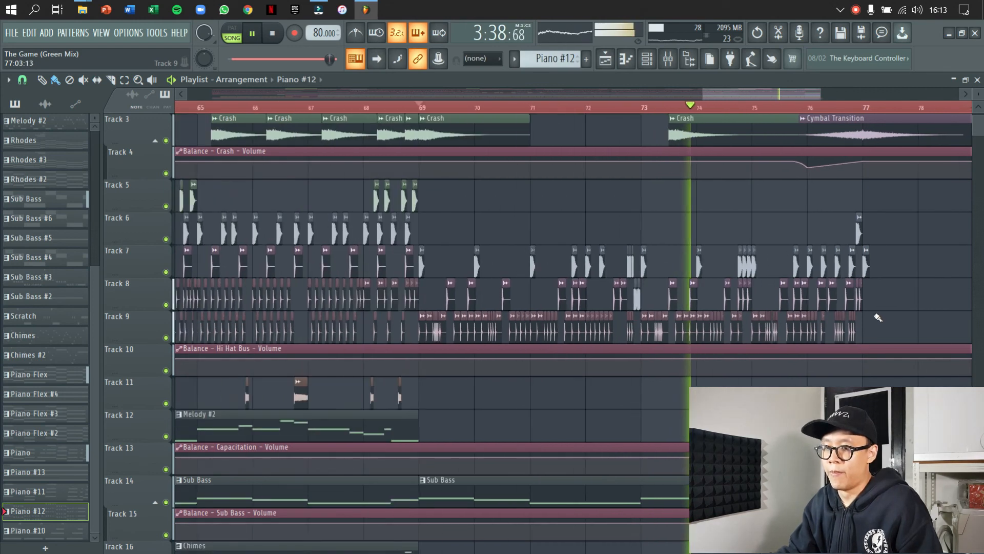
scroll(900, 308, "down", 5)
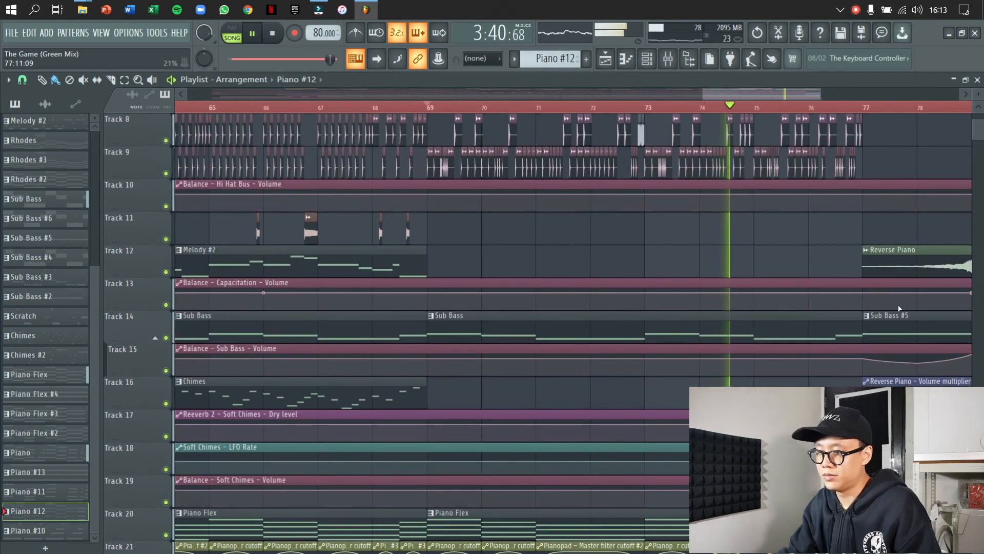
scroll(894, 300, "down", 3)
scroll(882, 277, "down", 2, "ctrl")
scroll(884, 274, "up", 3)
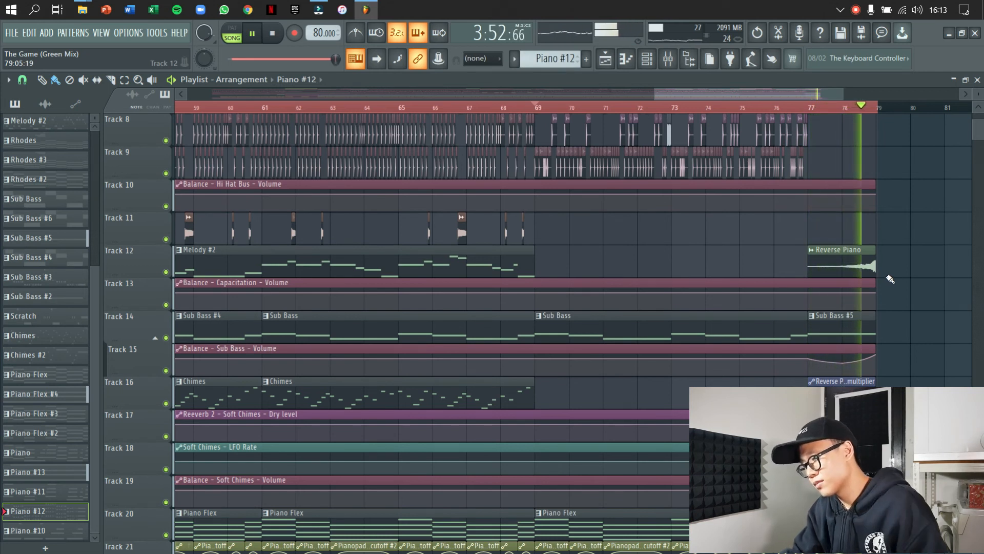
key("space")
Replay the song from bar 69 with the Piano Flex track muted
scroll(846, 256, "up", 3)
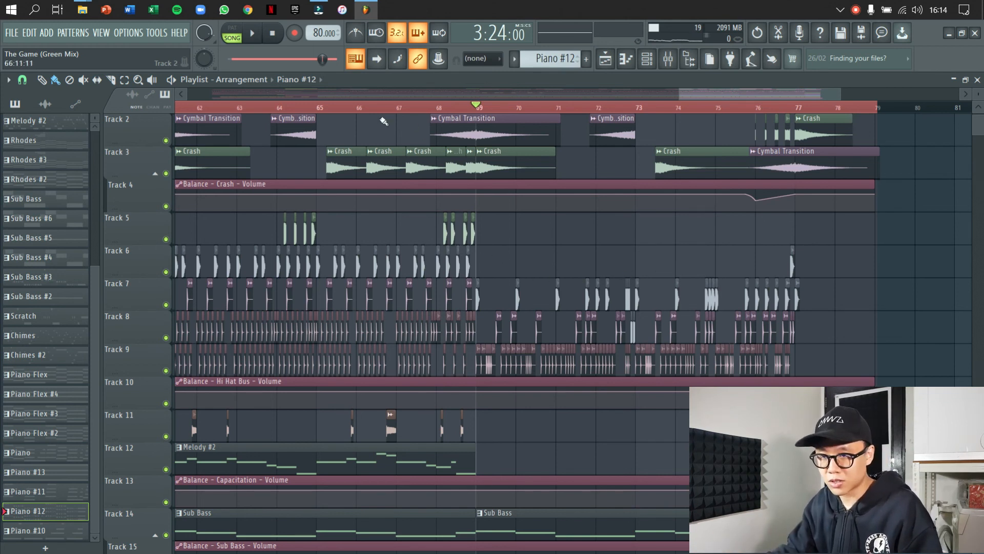
scroll(505, 192, "up", 3)
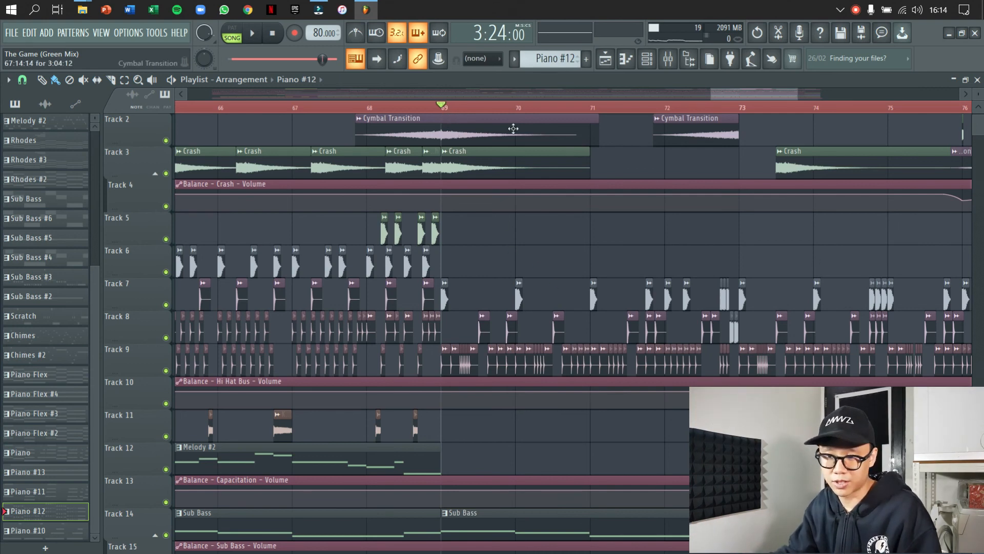
key("space")
scroll(308, 416, "down", 3)
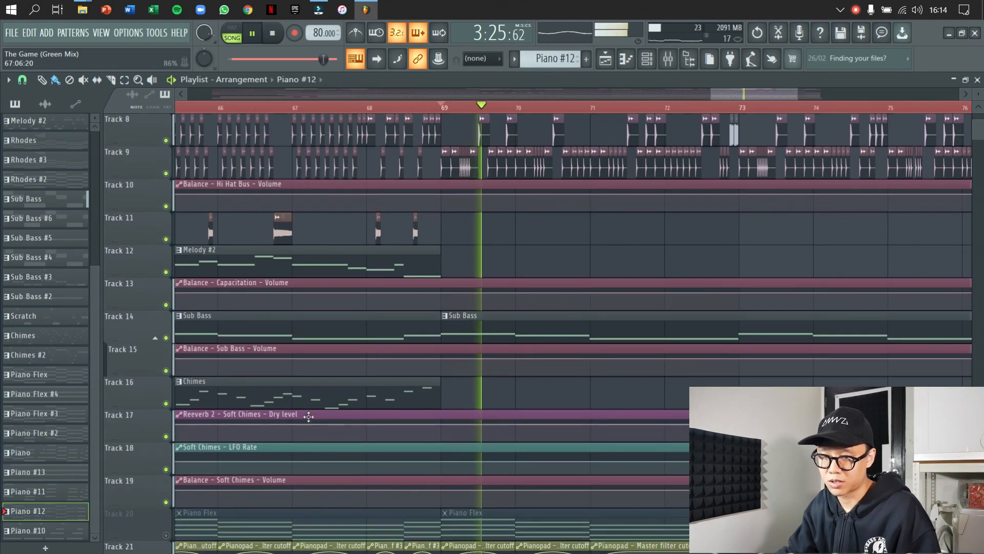
Mute and unmute the Sub Bass track during playback, and listen to the drums and bass past bar 72
left_click(165, 338)
scroll(646, 328, "up", 2)
scroll(548, 350, "down", 1)
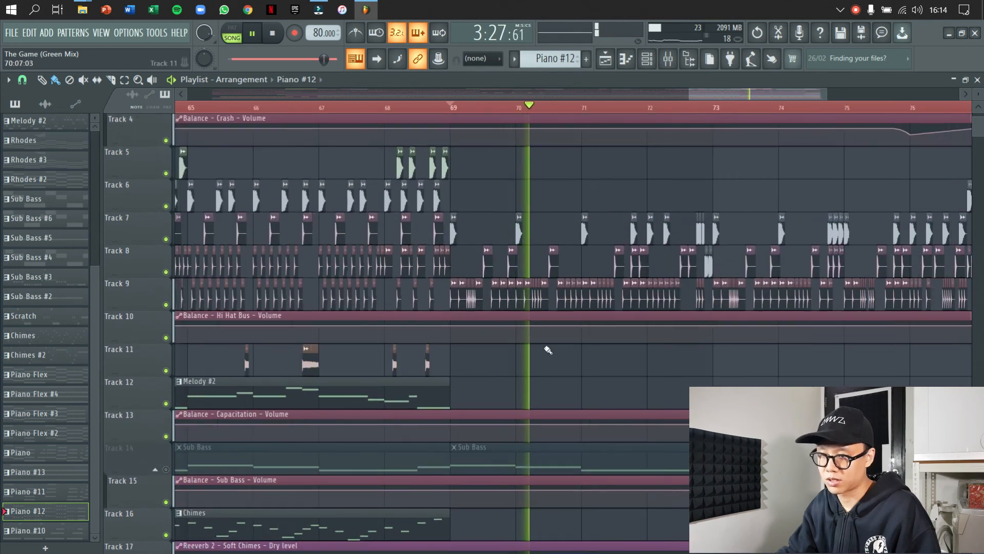
scroll(548, 349, "down", 2)
left_click(166, 469)
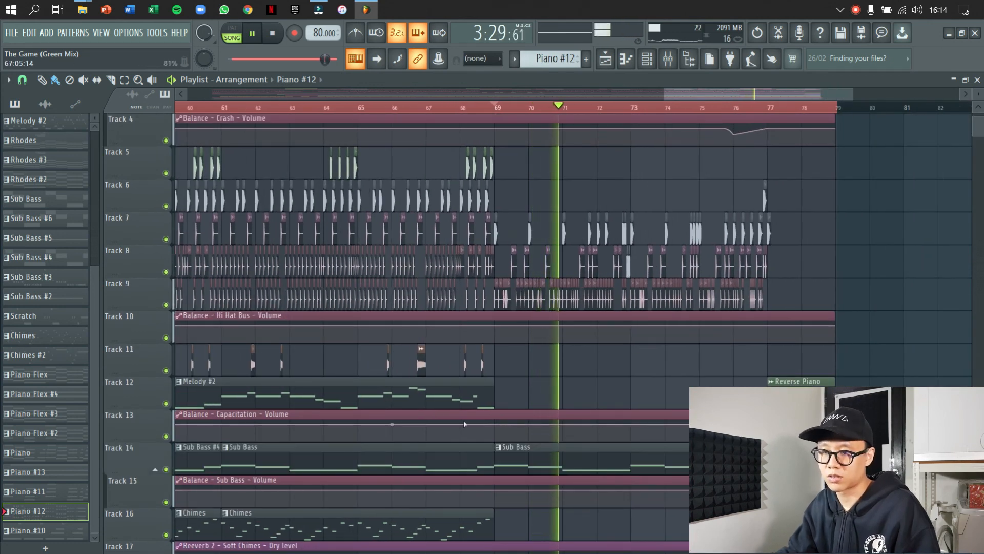
scroll(496, 333, "right", 2)
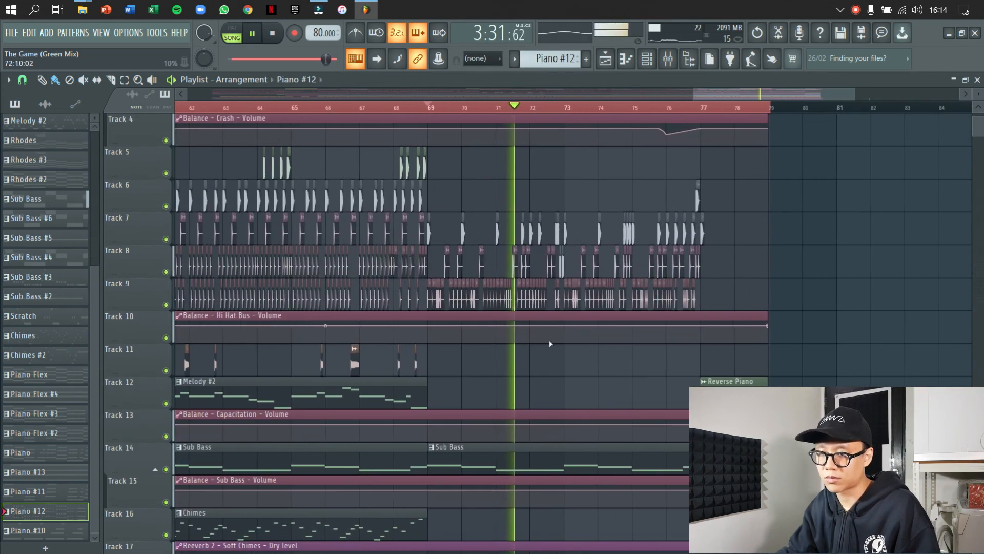
scroll(550, 343, "up", 2)
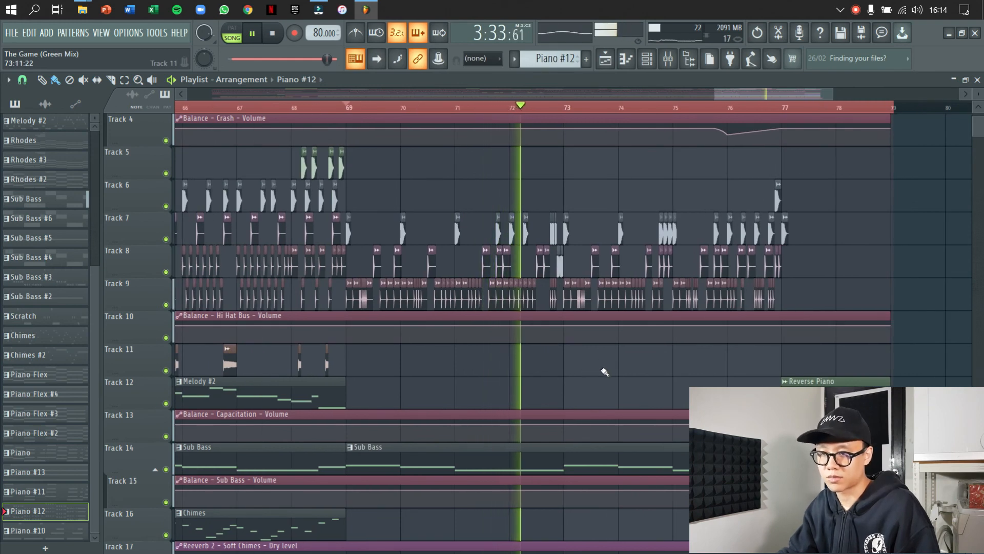
scroll(576, 359, "down", 2)
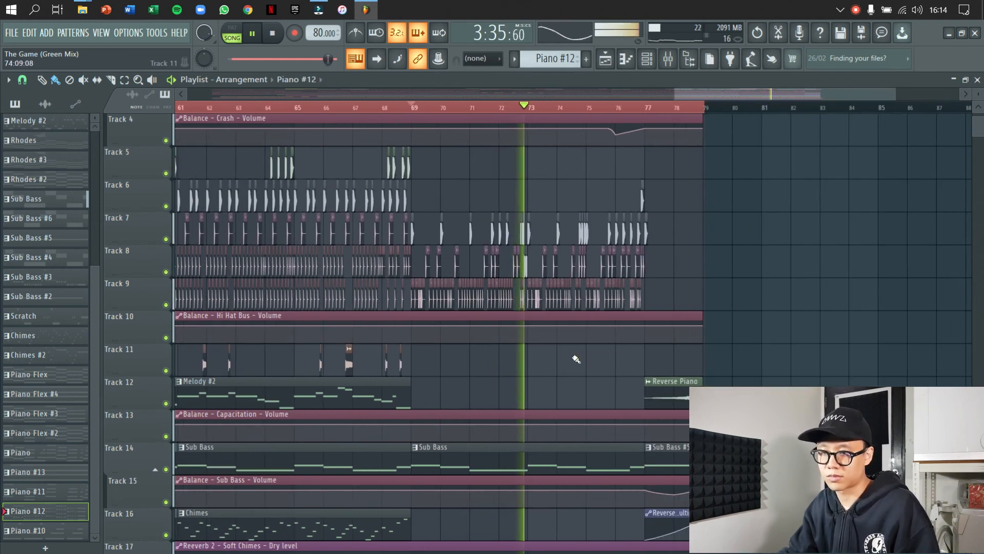
key("space")
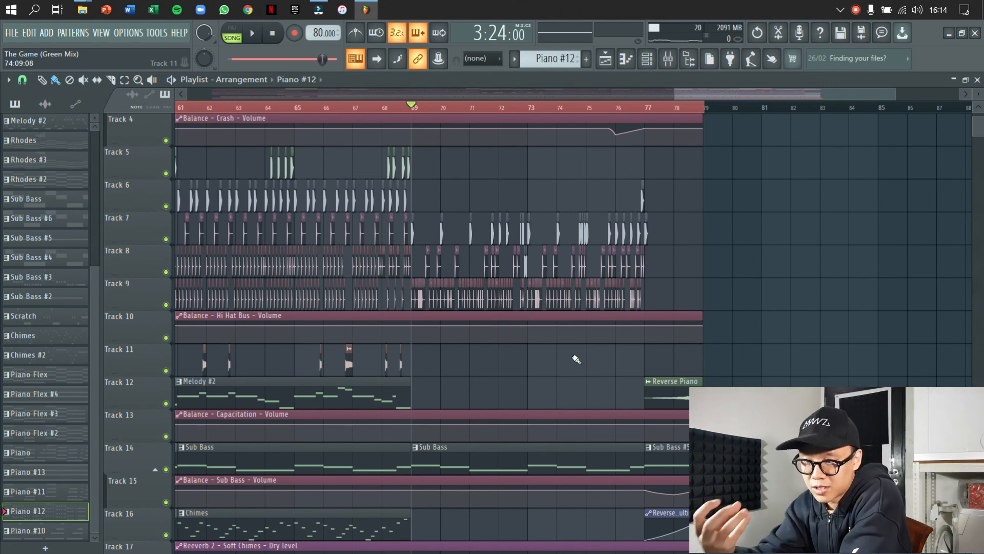
Play the song from bar 75 through the drum build-up to bar 77
left_click(589, 107)
key("space")
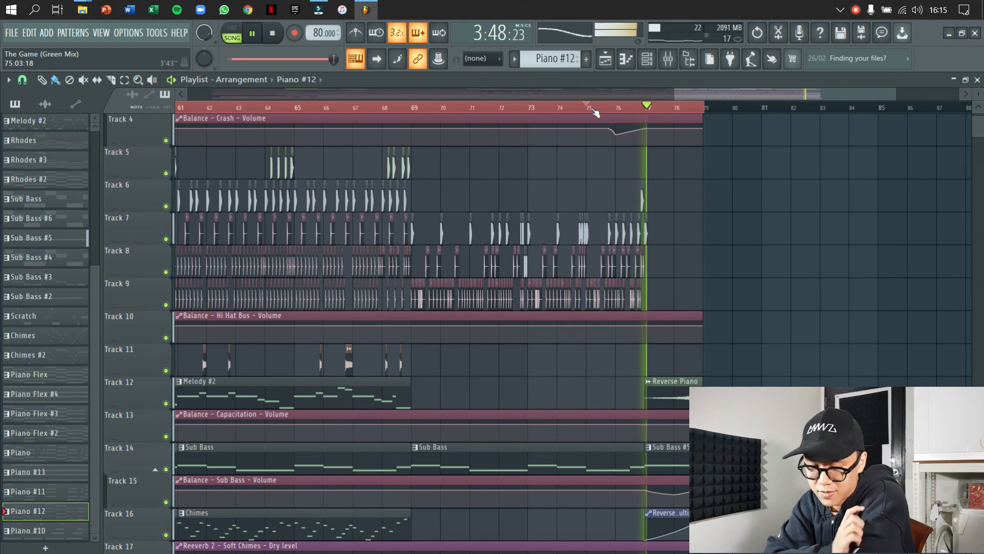
key("space")
Play the Reverse Piano section from bar 77, and unmute the Piano Flex track
scroll(595, 158, "up", 3)
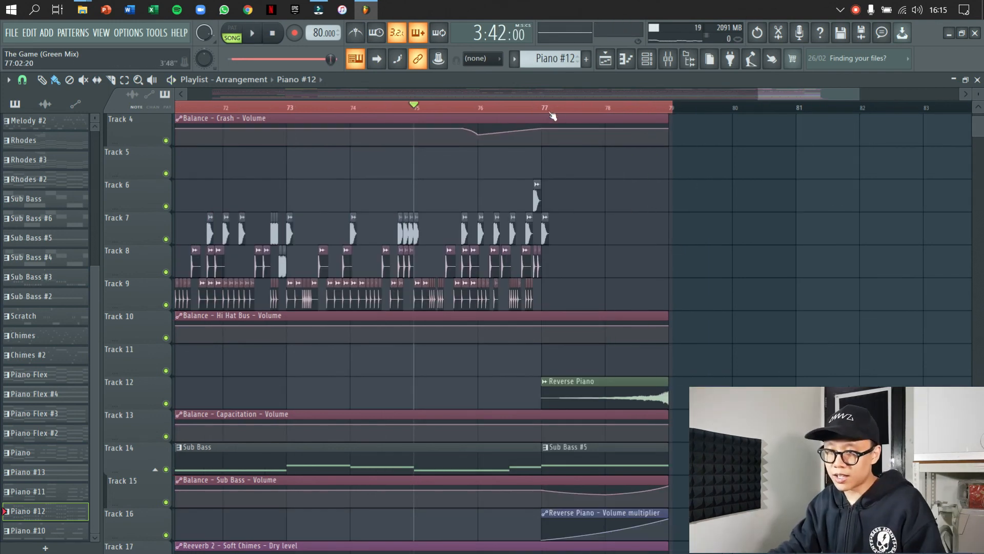
scroll(641, 225, "down", 5)
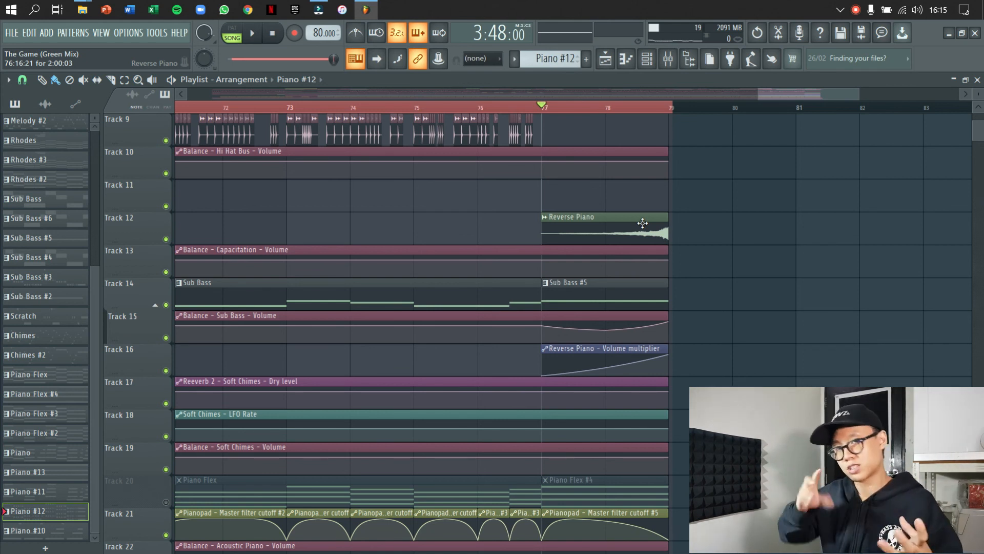
key("space")
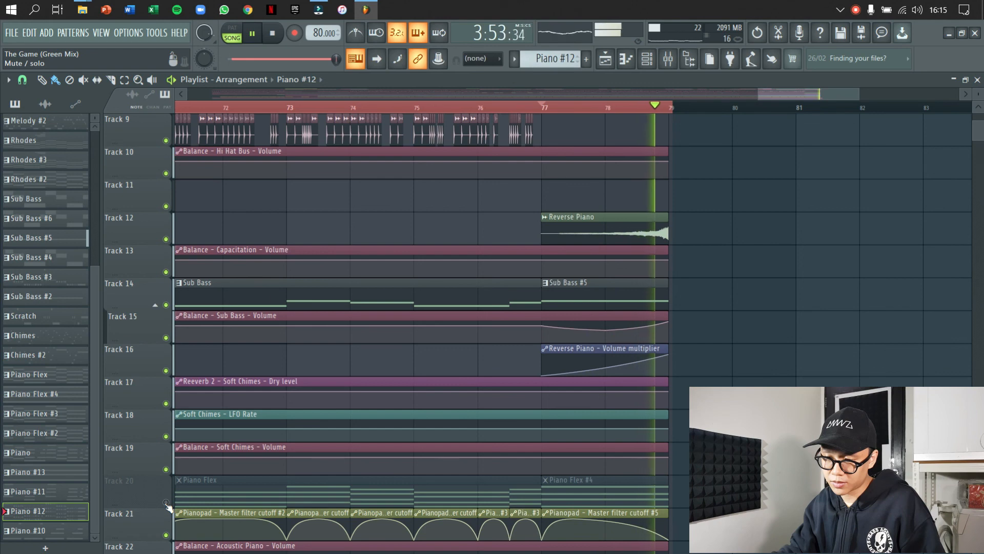
key("space")
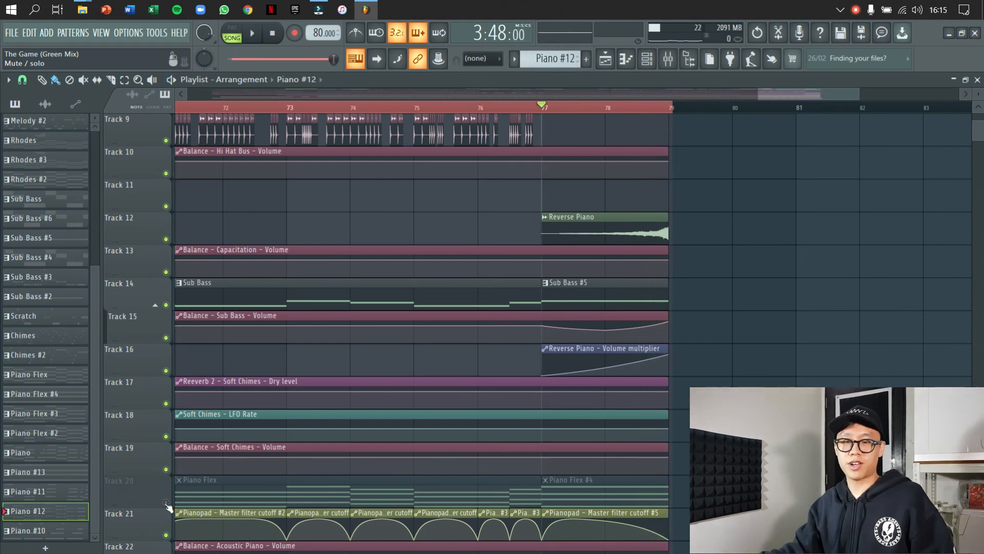
right_click(166, 504)
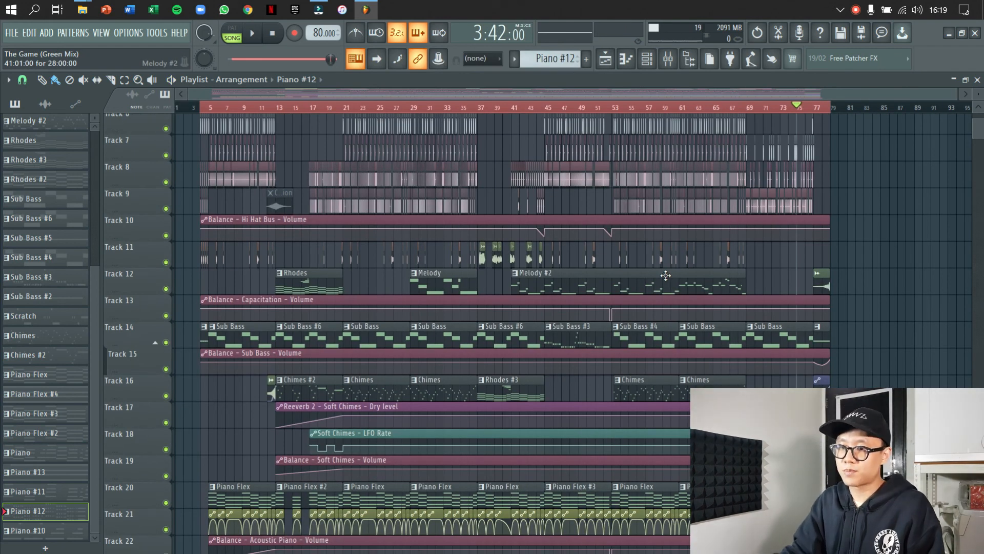